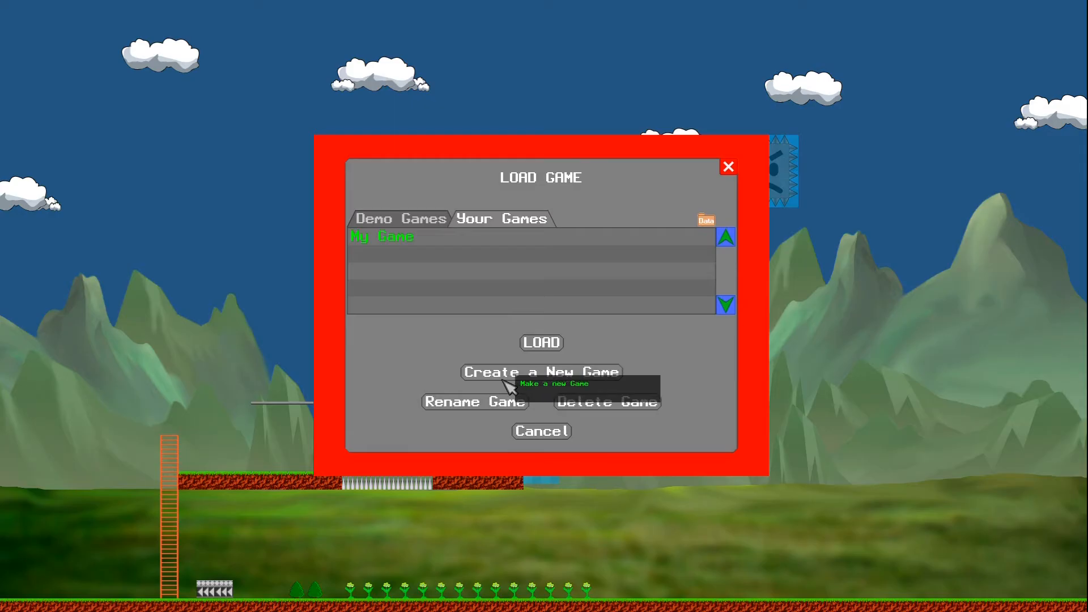
Step: Create a new game and save it as "My Great Game"
click(504, 378)
click(512, 322)
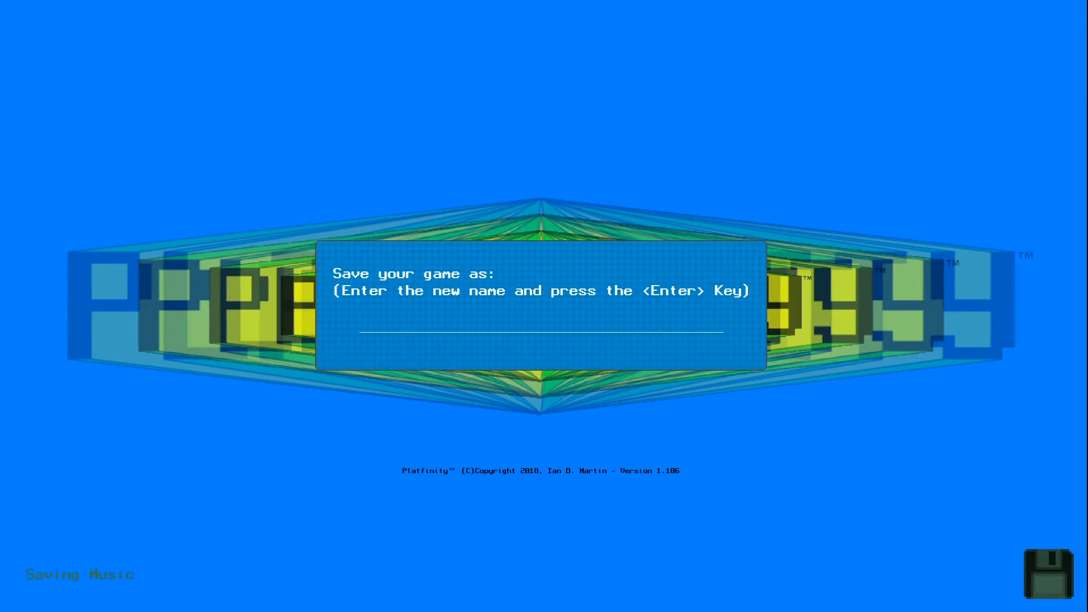
text(My)
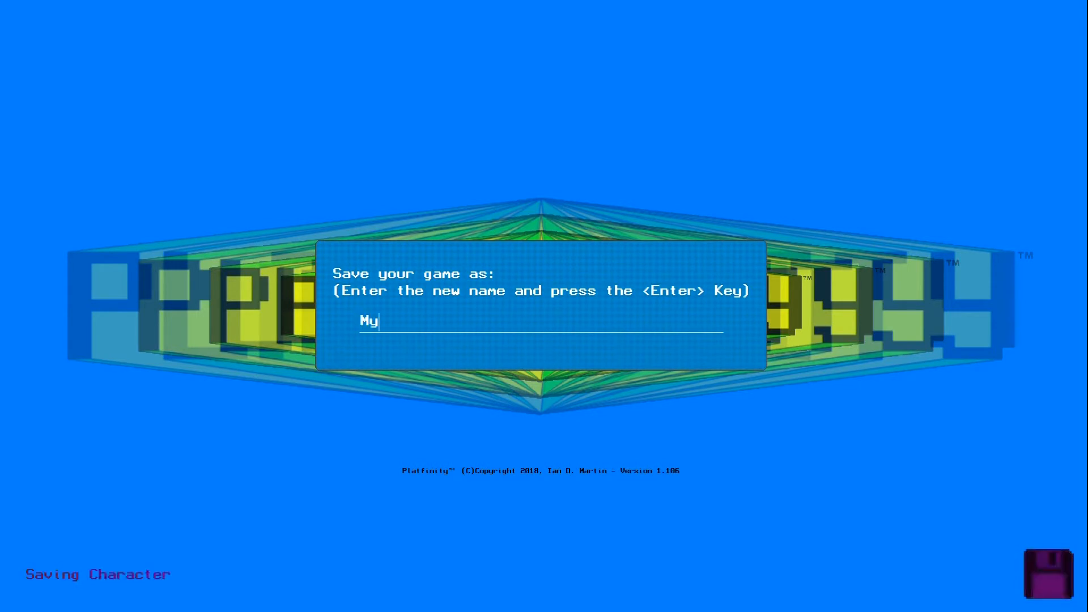
text( Great Game)
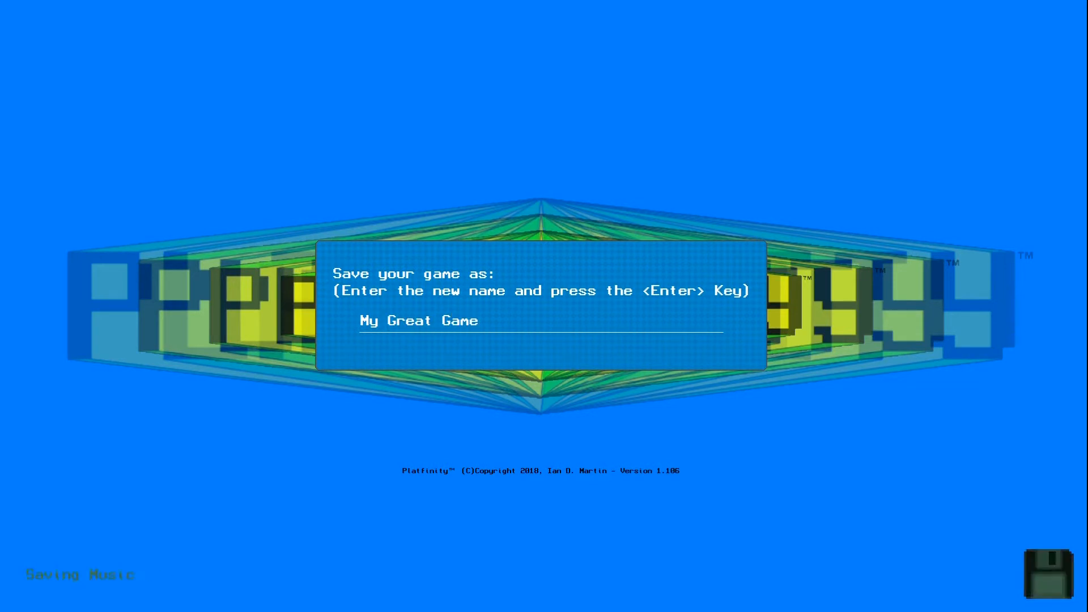
key(Return)
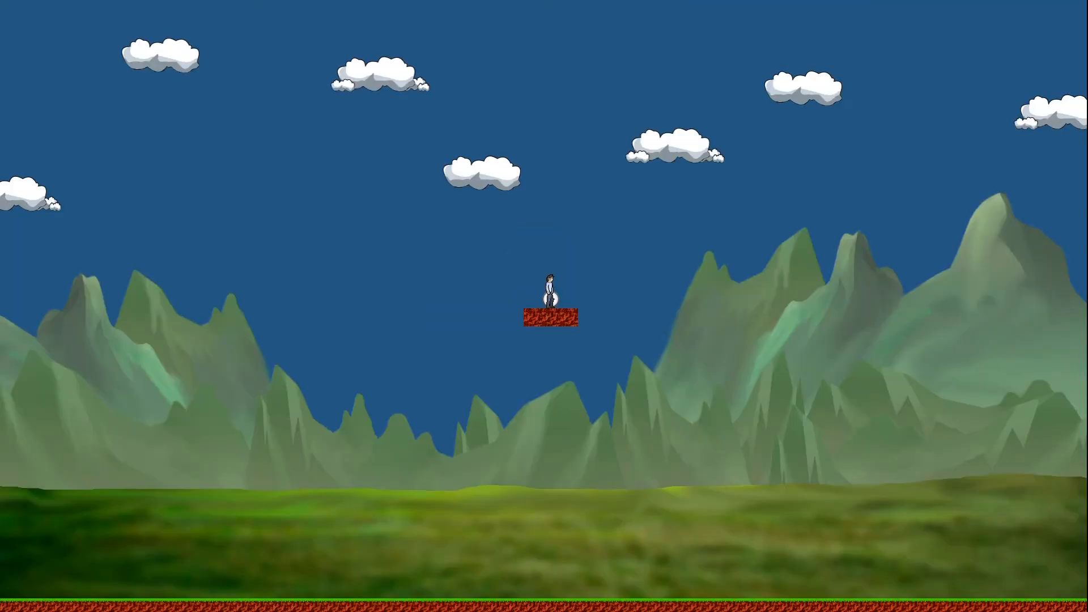
Step: Place four small pine tree background tiles, spaced apart, along the grassy ground of the level
key(Escape)
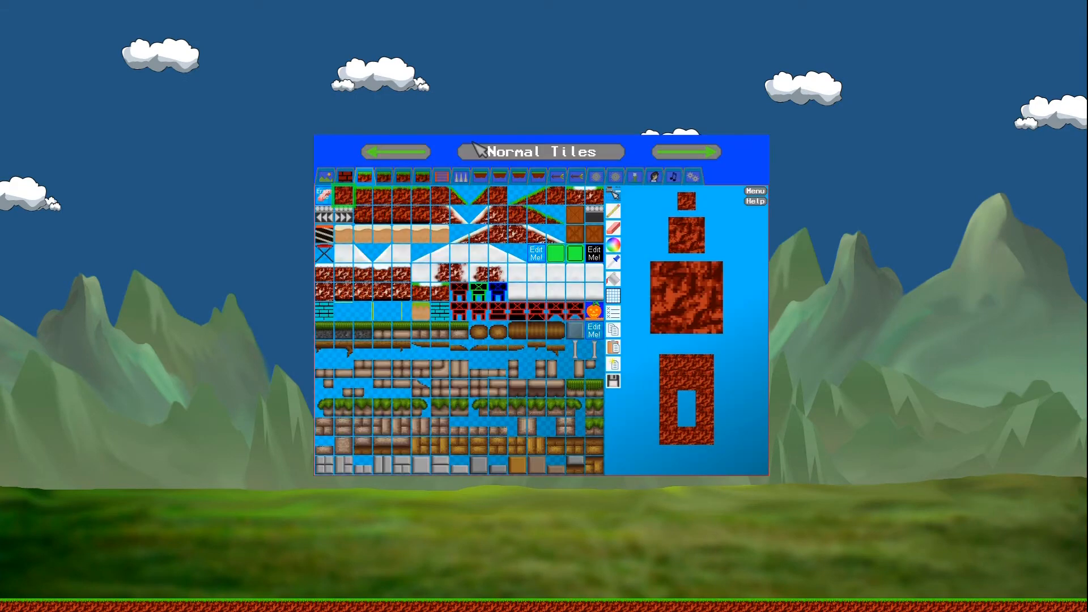
click(335, 177)
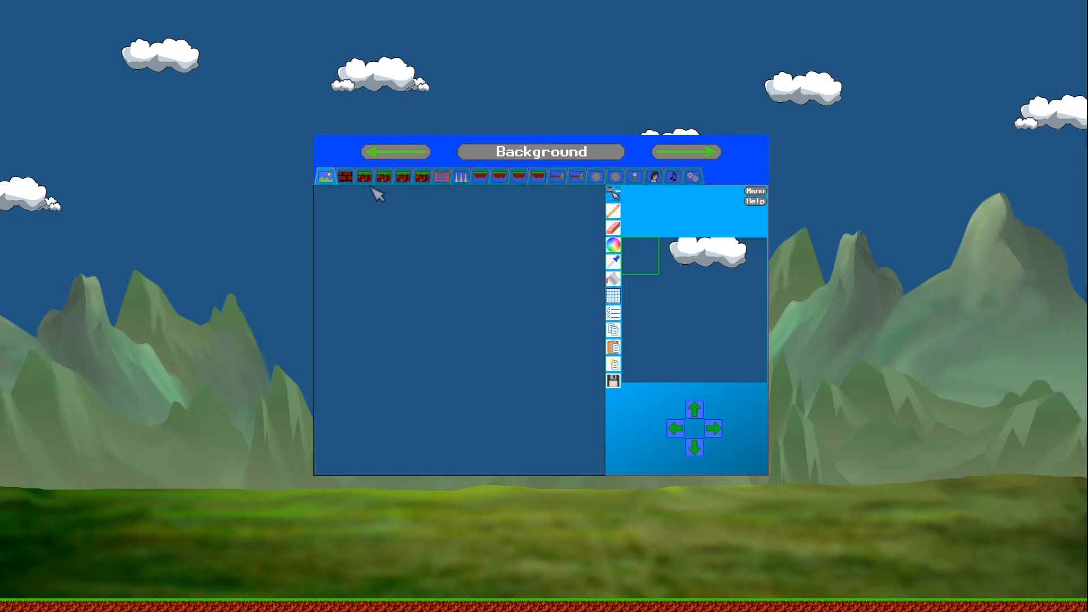
click(354, 180)
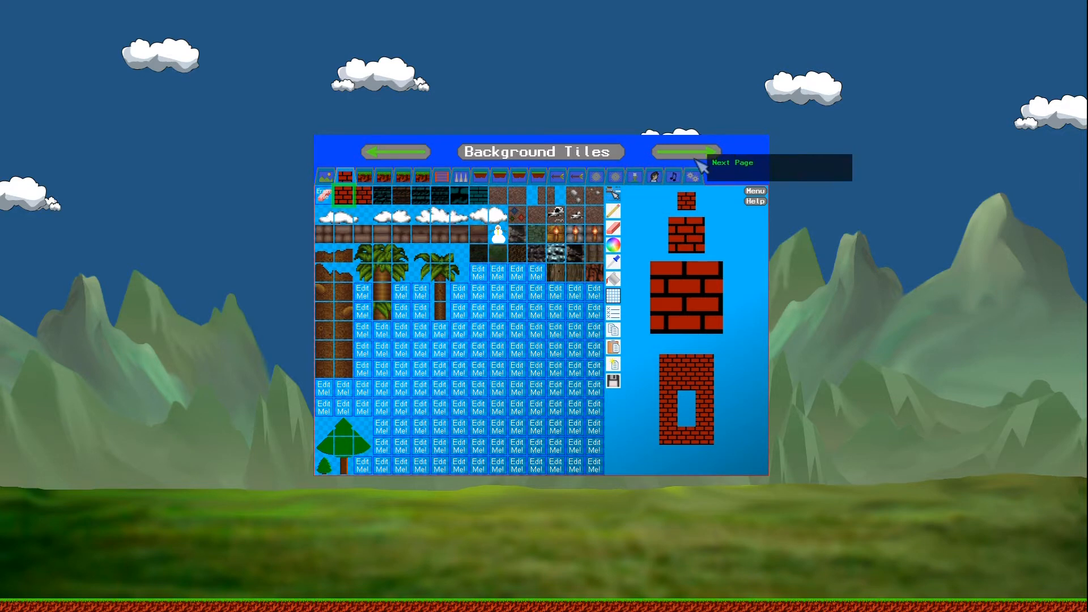
click(697, 160)
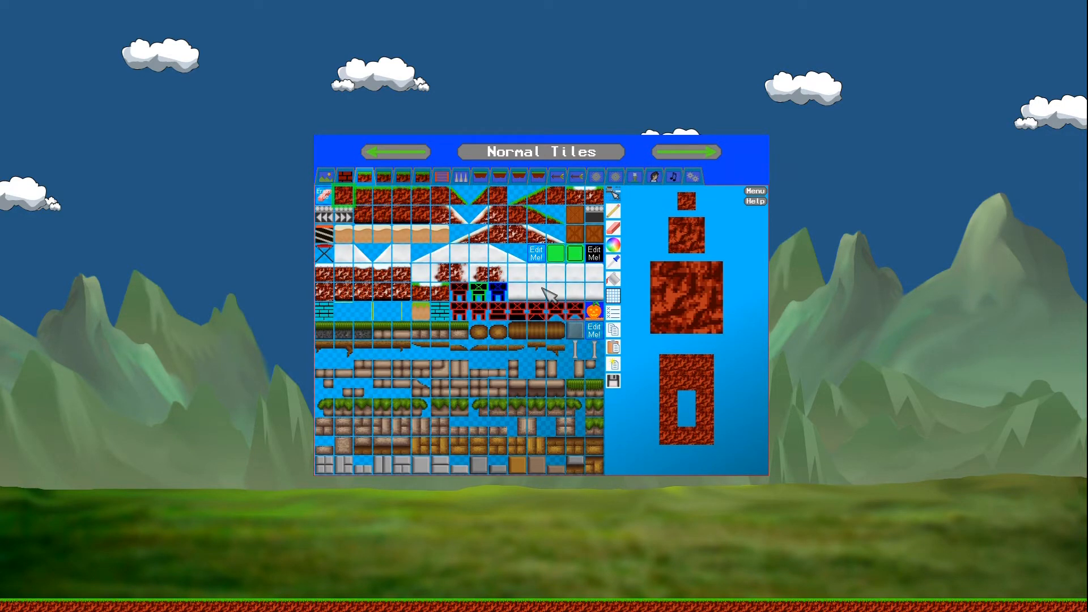
click(346, 178)
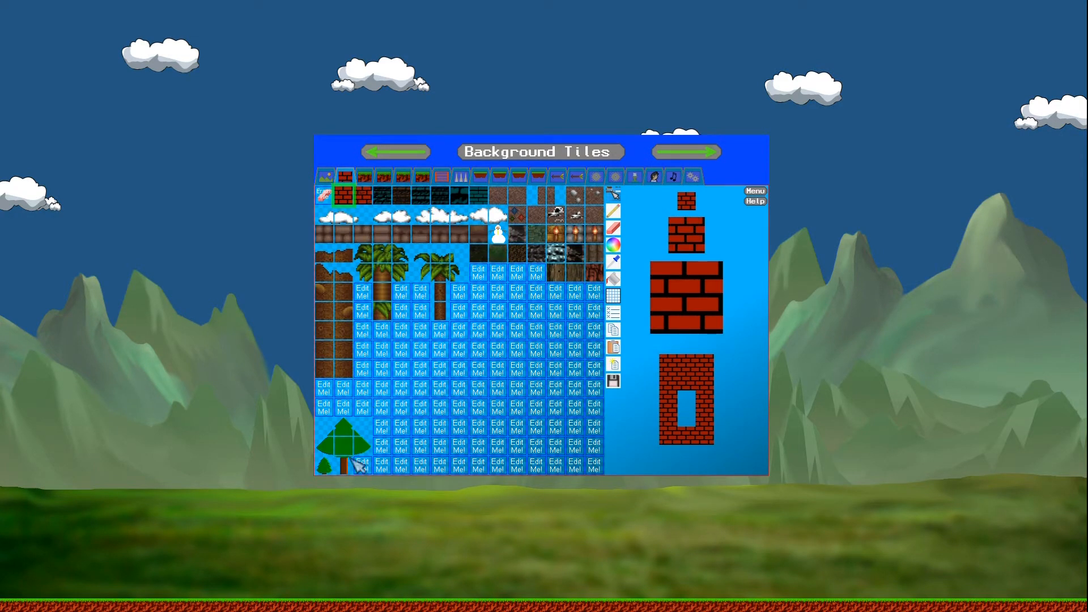
click(331, 467)
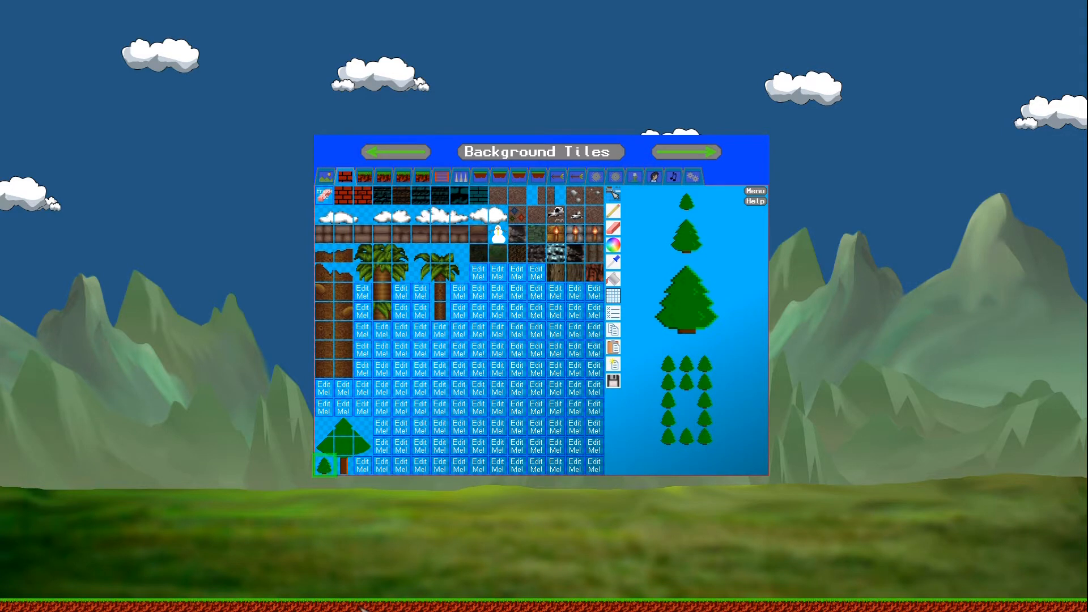
key(Escape)
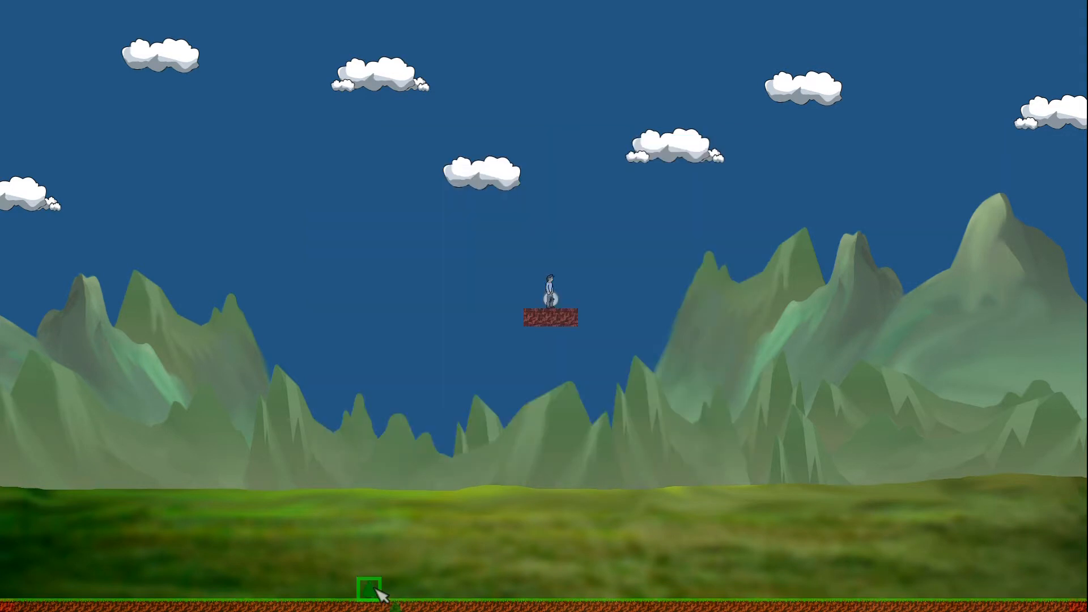
click(379, 596)
click(487, 595)
click(669, 595)
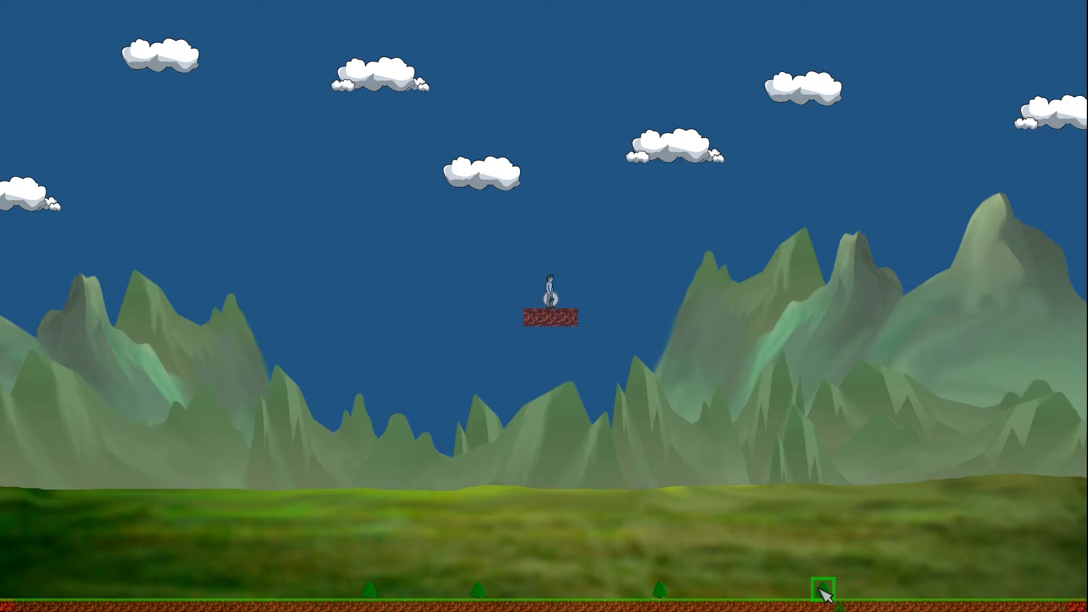
Step: Draw a four-tile platform of plain red dirt just right of the character's starting platform and one row higher
key(space)
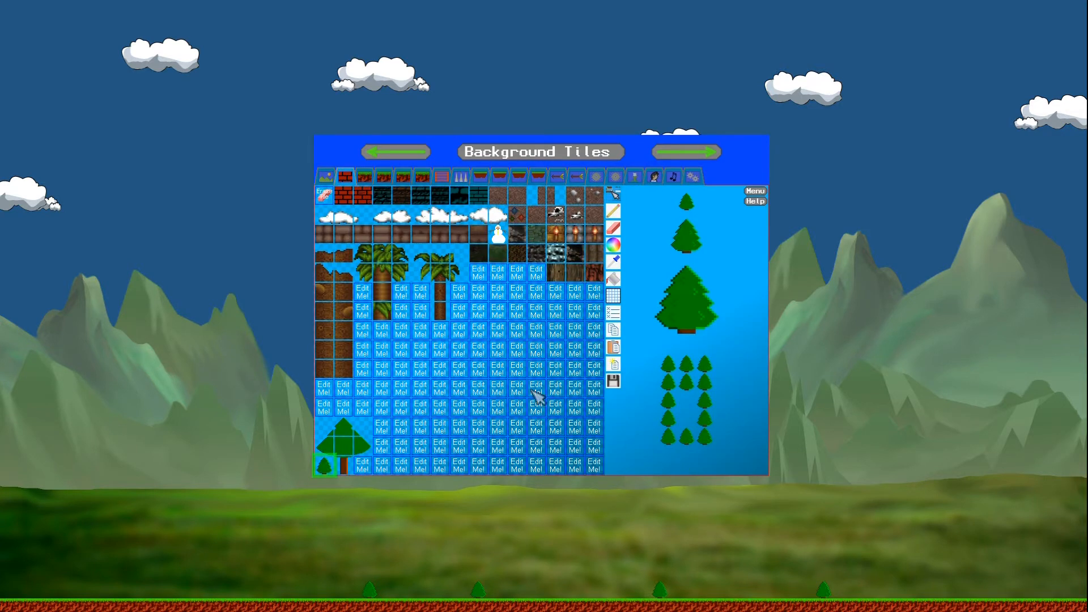
click(375, 153)
click(376, 153)
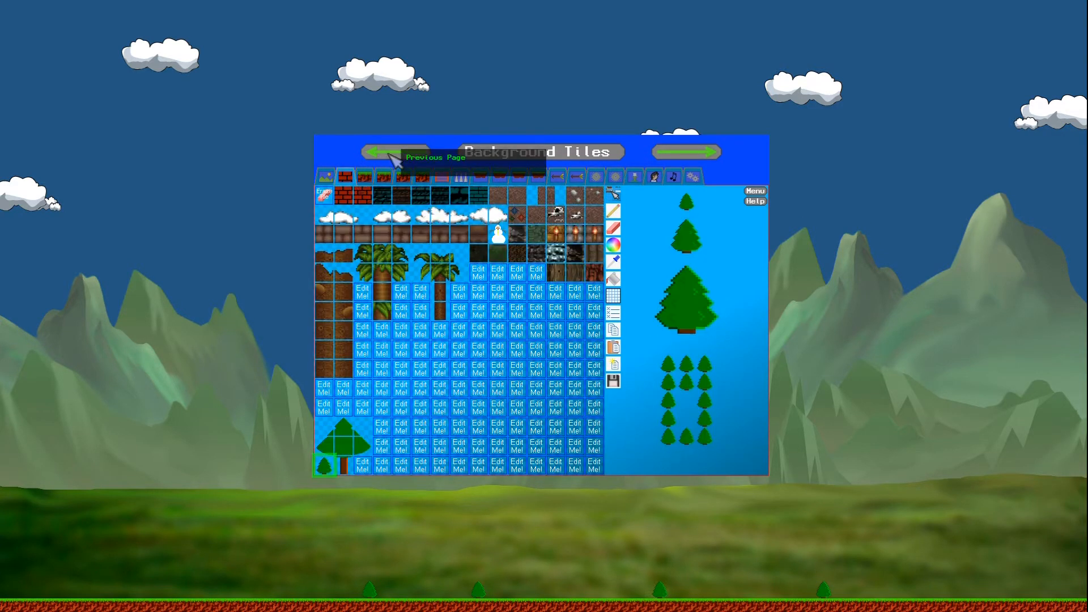
click(376, 153)
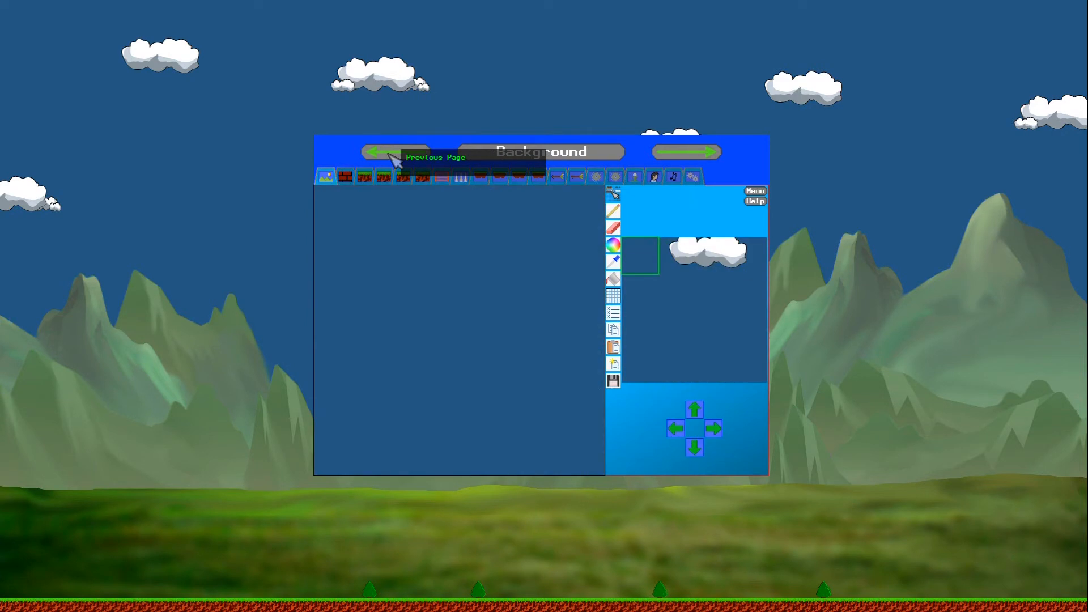
click(660, 159)
click(662, 160)
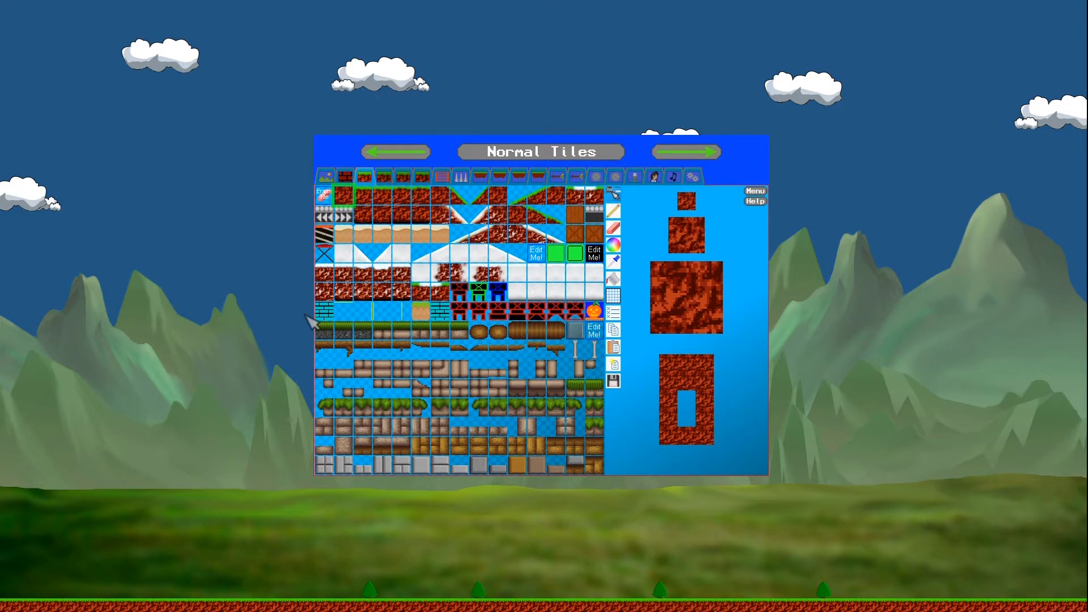
click(292, 370)
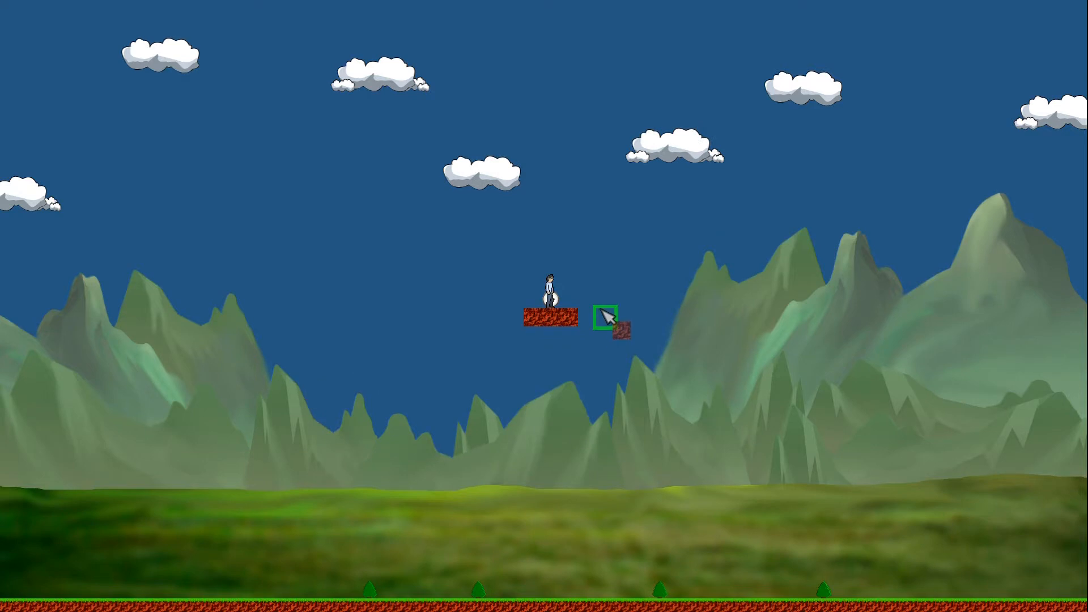
drag(609, 301, 659, 302)
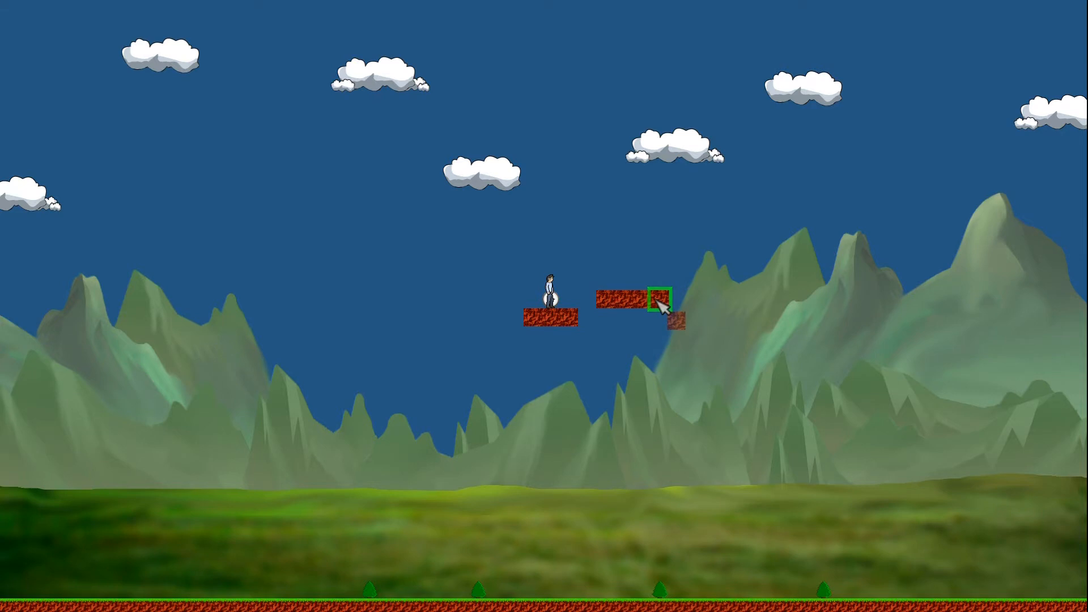
key(Tab)
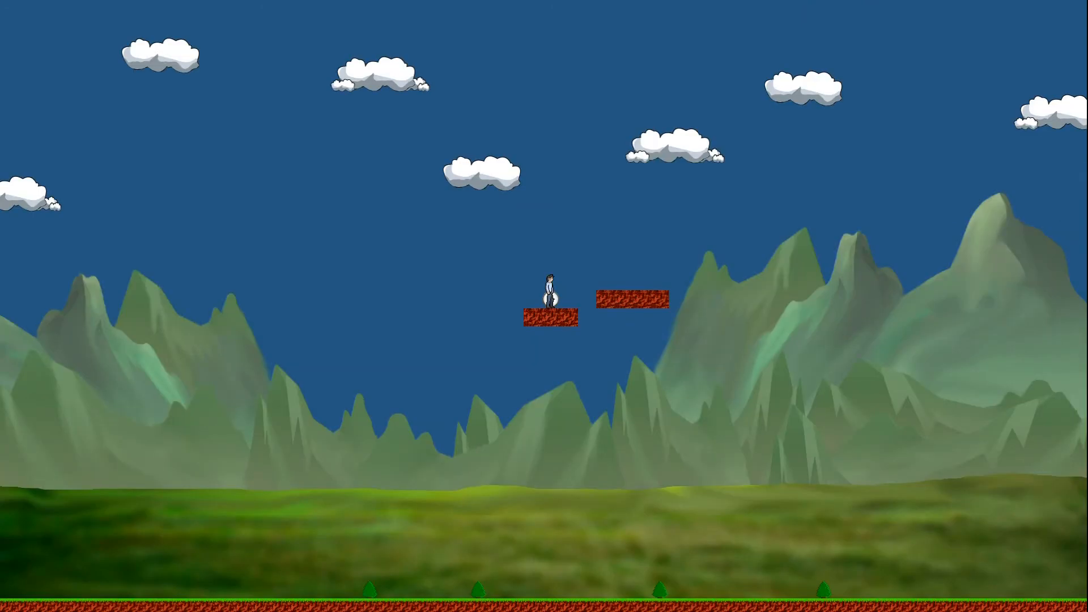
Step: Draw a vertical orange ladder 11 tiles tall along the right end of the upper dirt platform, starting two rows above it
key(Escape)
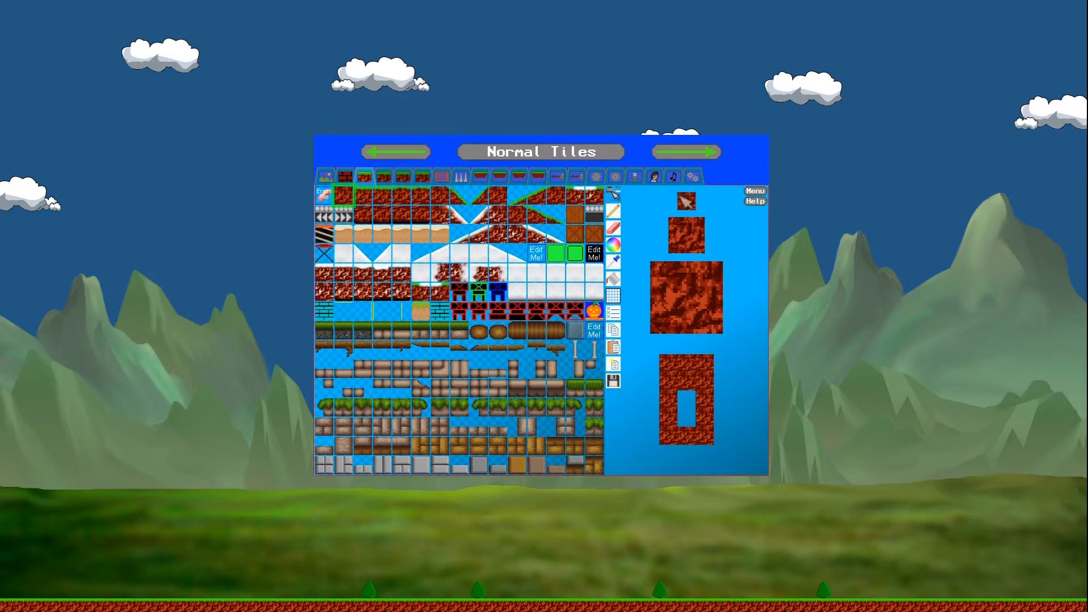
click(705, 161)
click(704, 161)
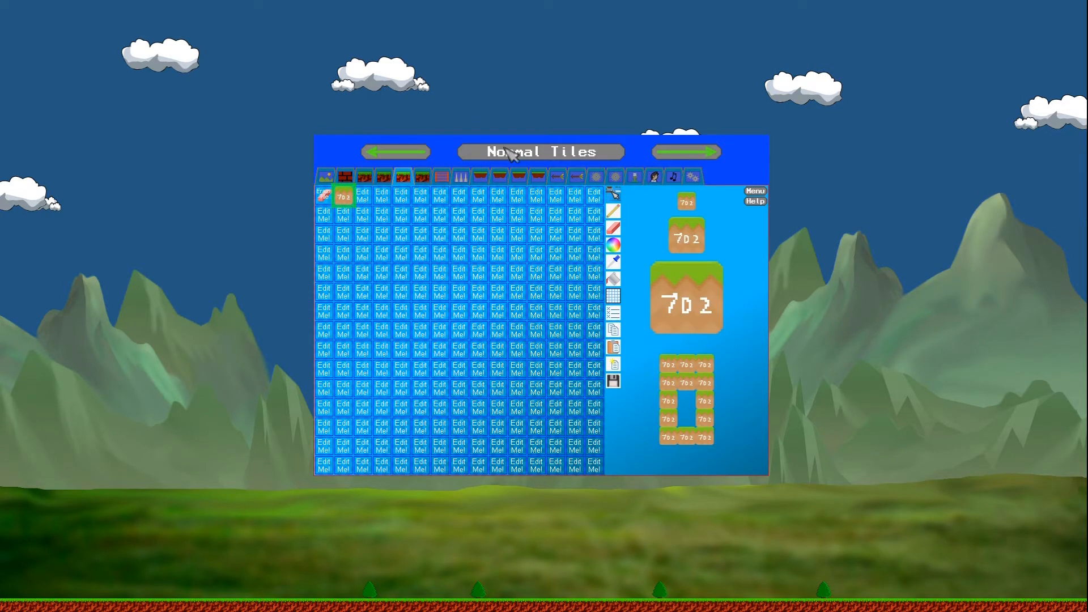
click(397, 158)
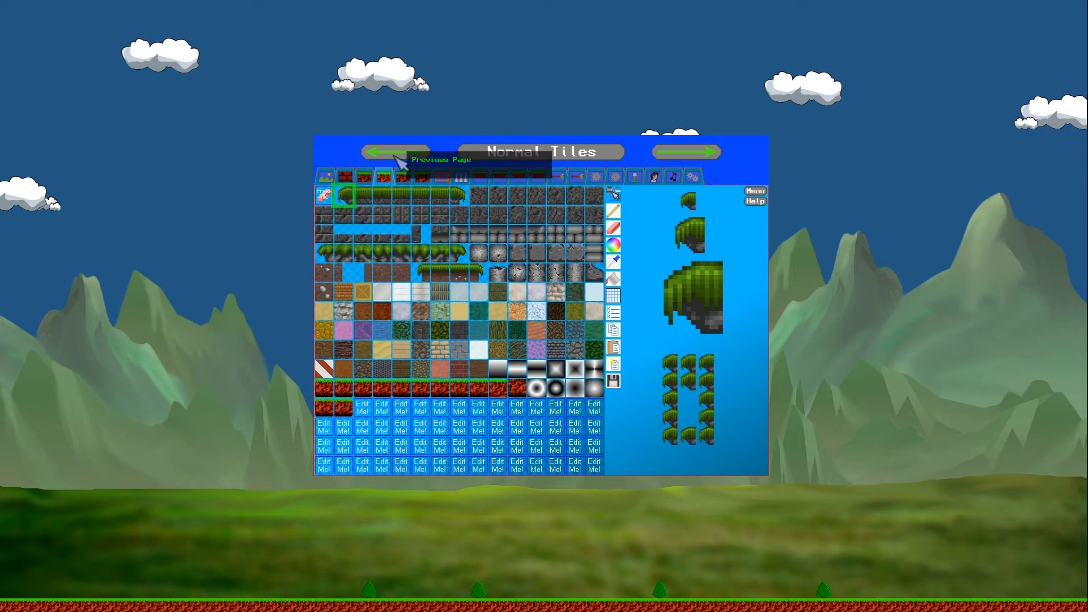
click(691, 161)
click(691, 161)
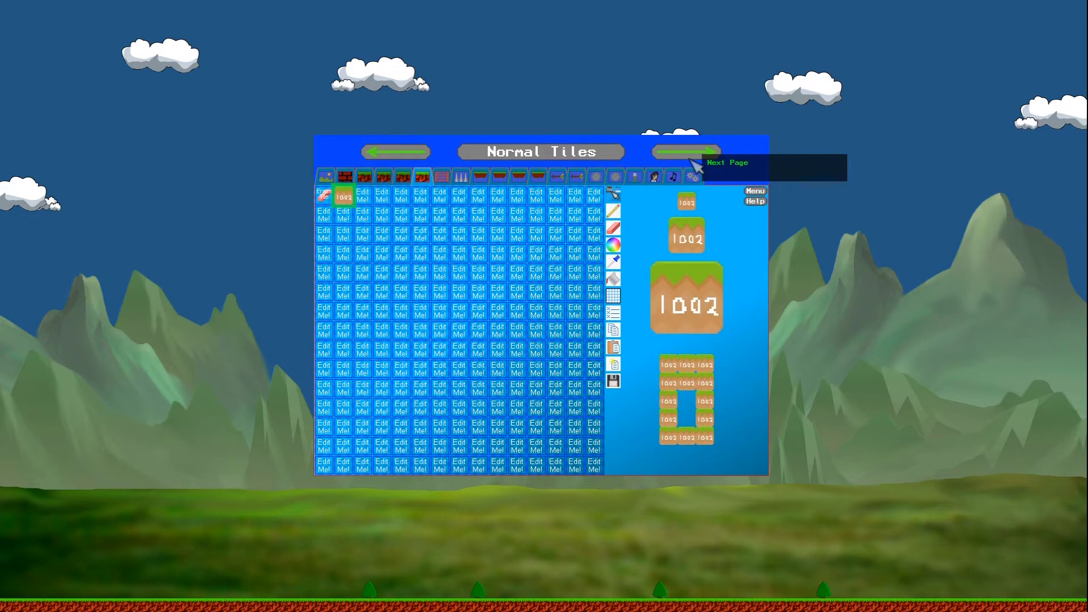
click(691, 160)
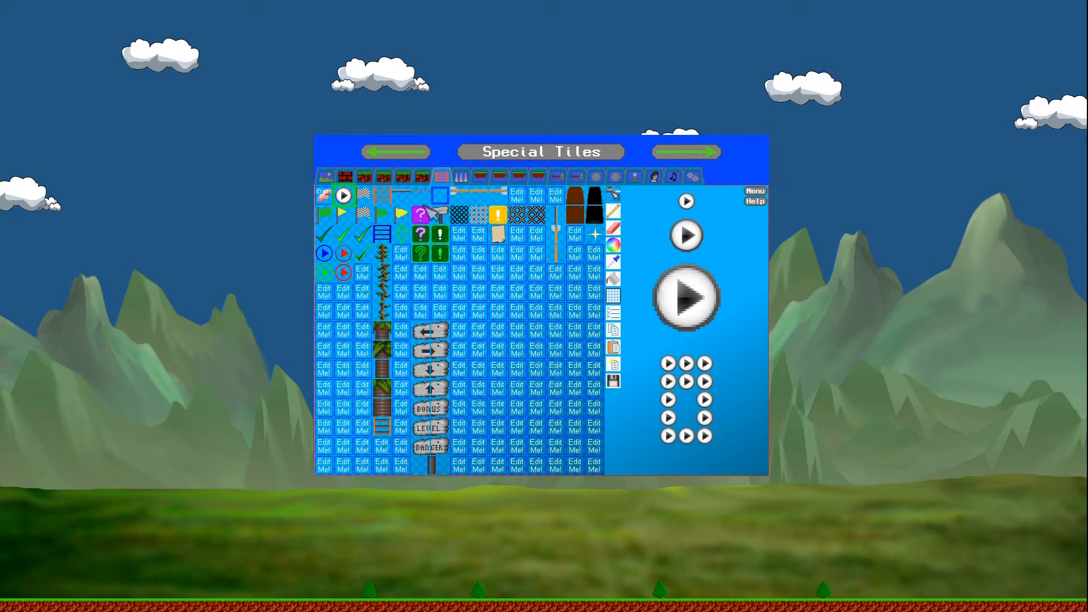
click(385, 194)
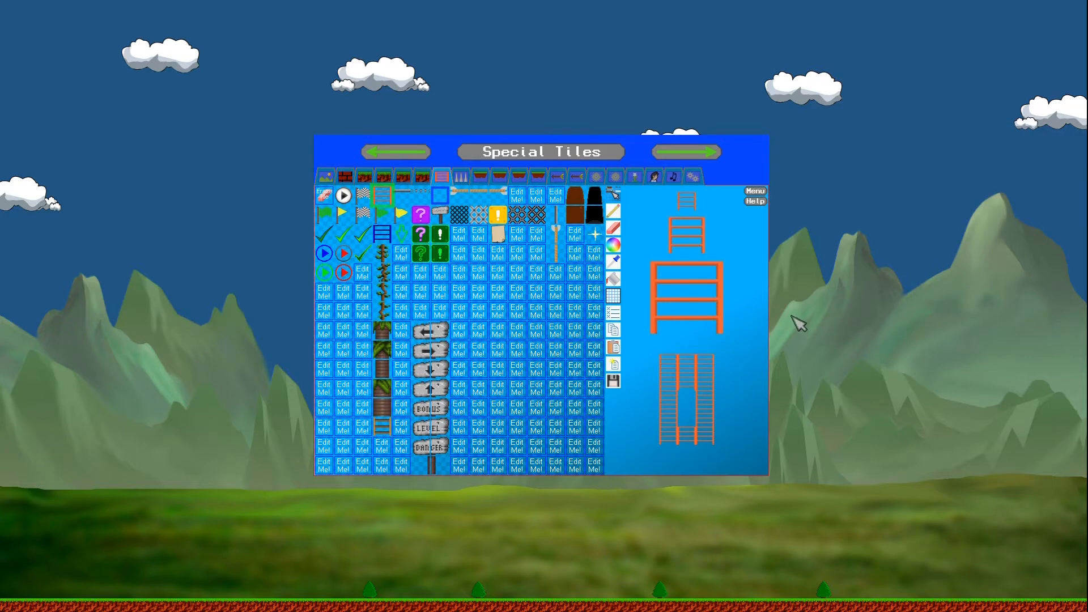
click(794, 318)
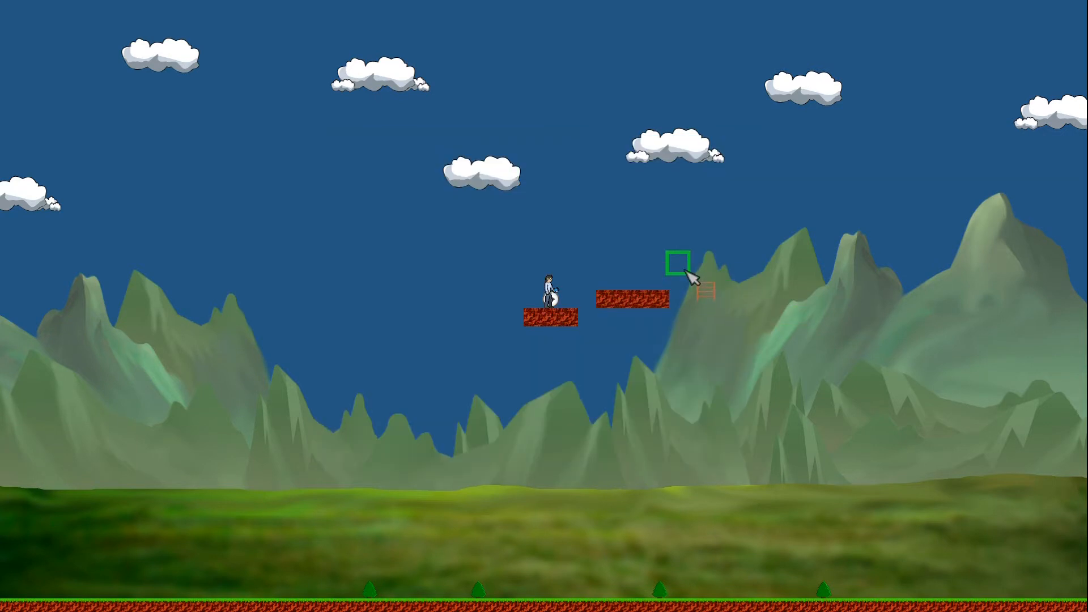
drag(686, 270, 685, 446)
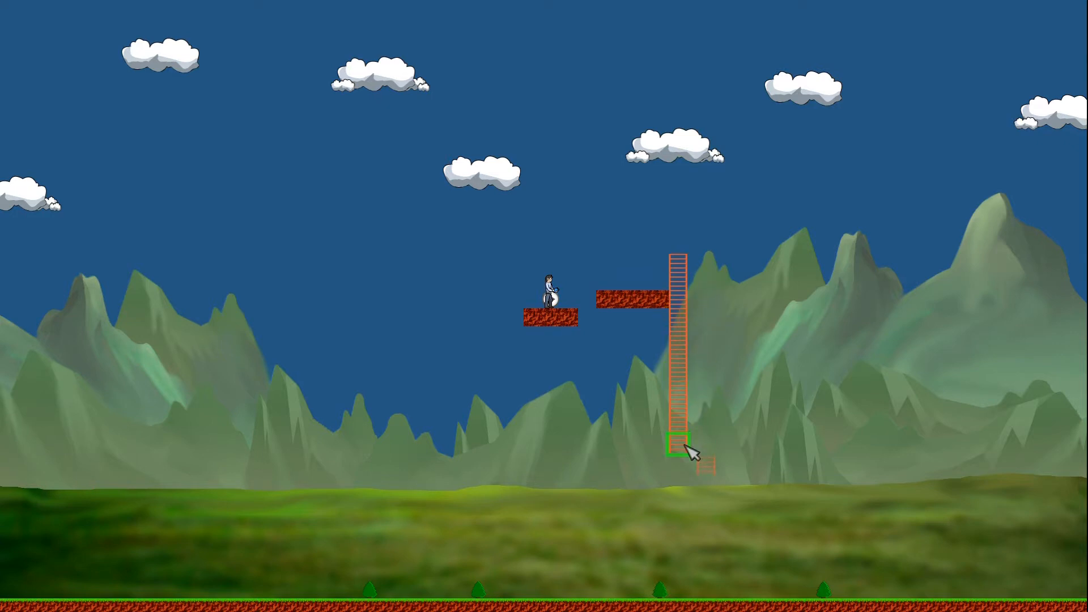
Step: Draw an eight-tile platform of plain red dirt beneath the ladder, extending mostly to the left
right_click(685, 445)
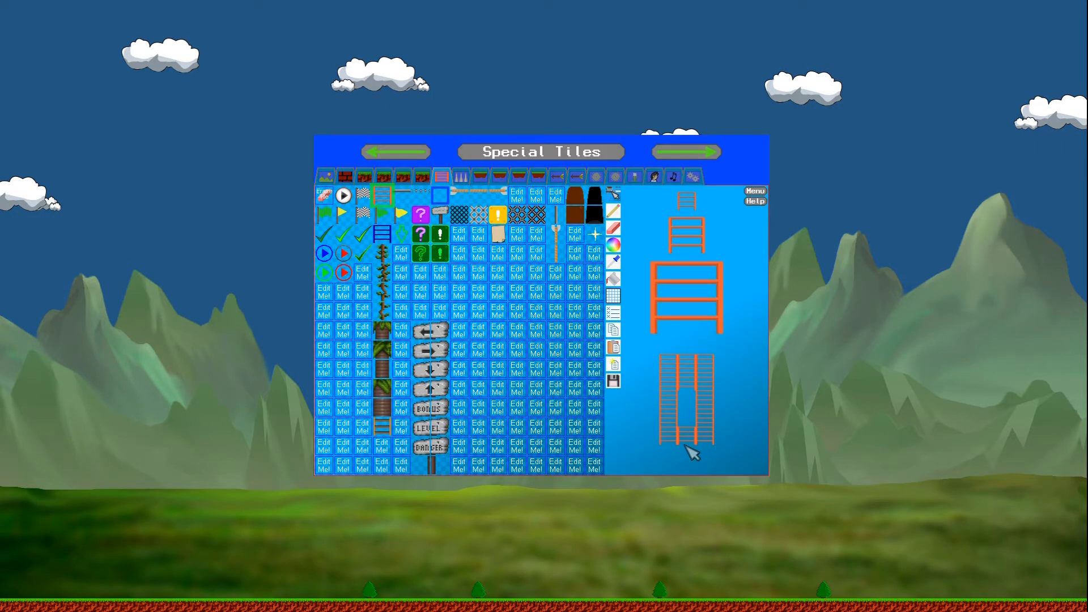
click(368, 182)
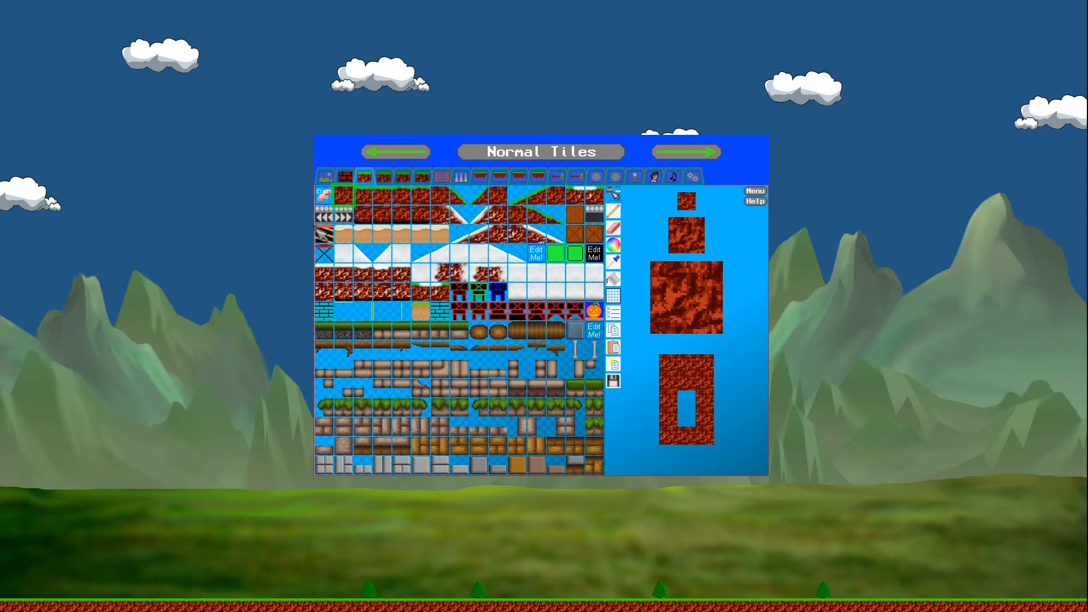
click(275, 268)
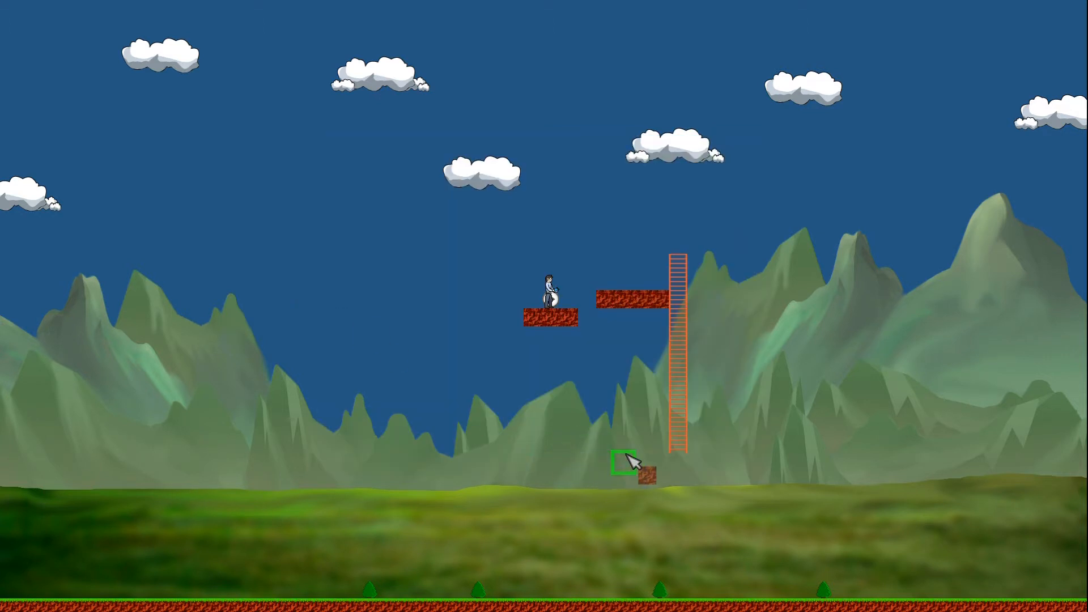
click(696, 462)
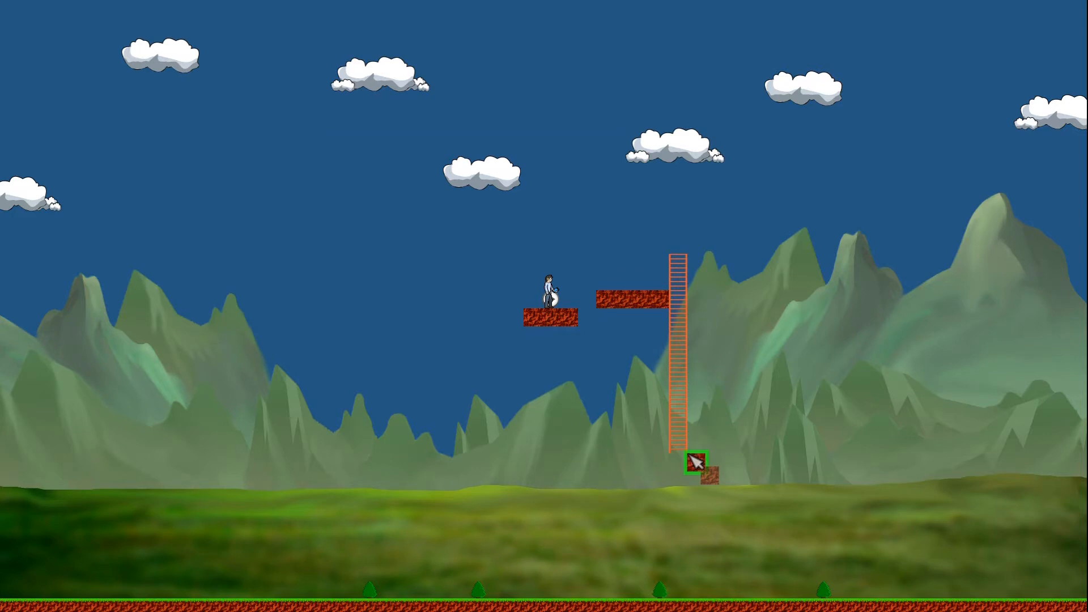
drag(696, 462, 570, 462)
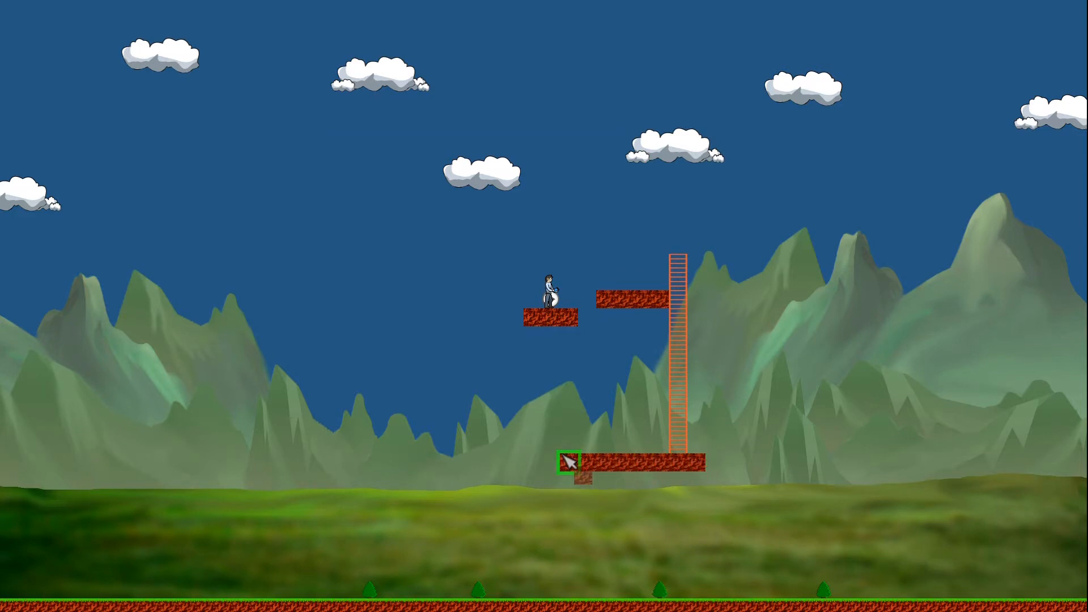
Step: Place two grass-topped slope tiles diagonally, descending rightward to the left end of the lower dirt platform
key(space)
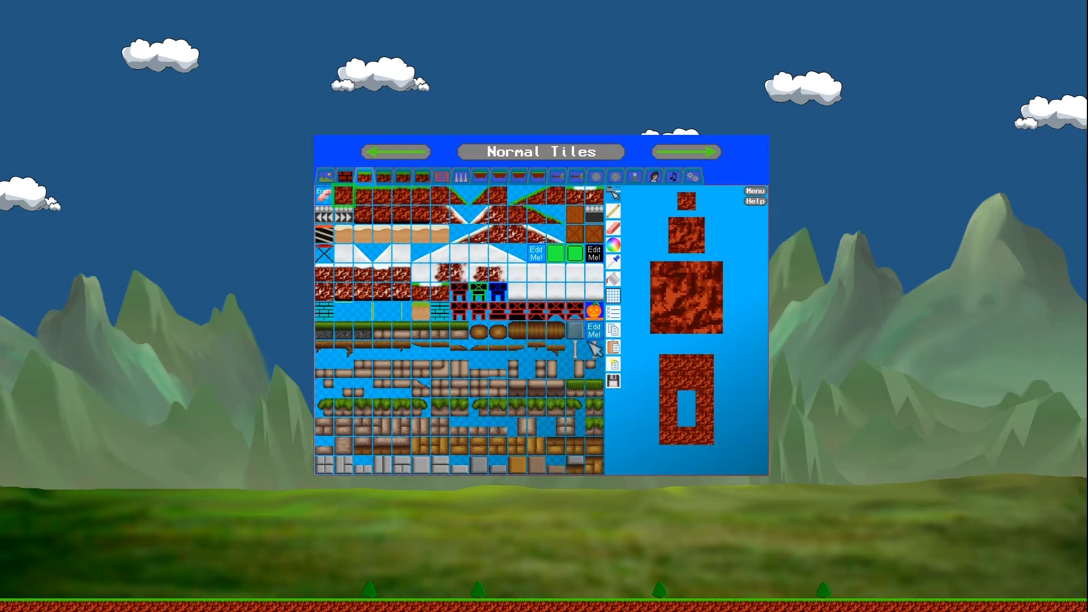
click(461, 196)
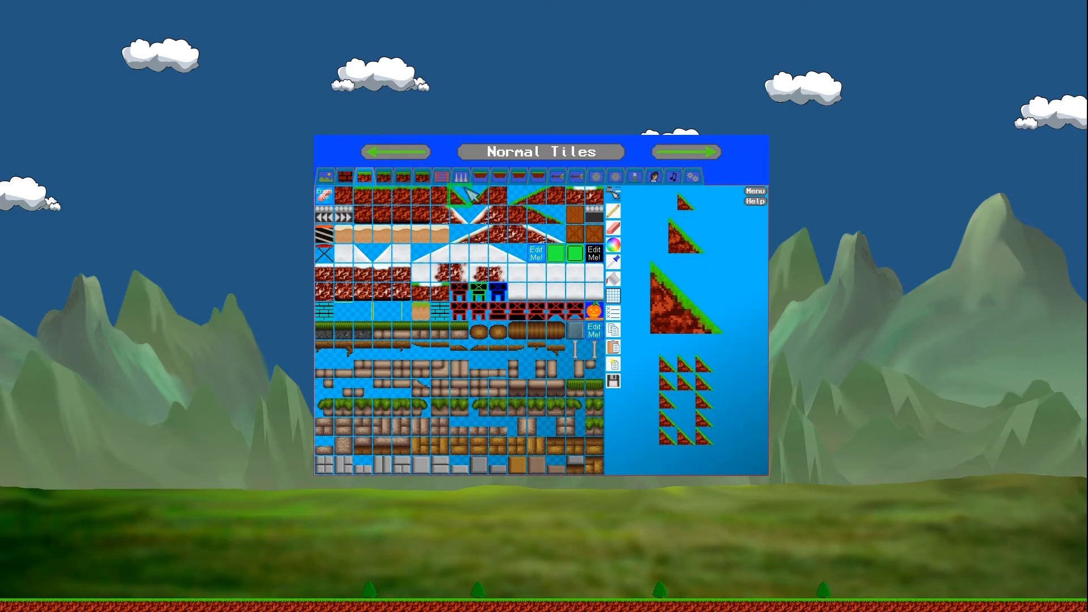
key(space)
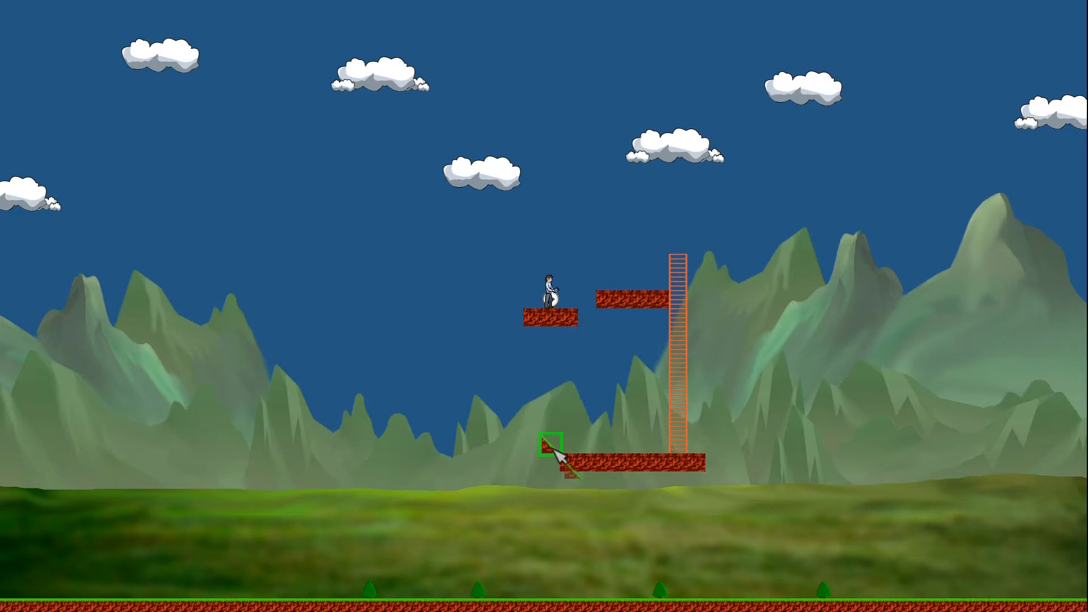
click(528, 425)
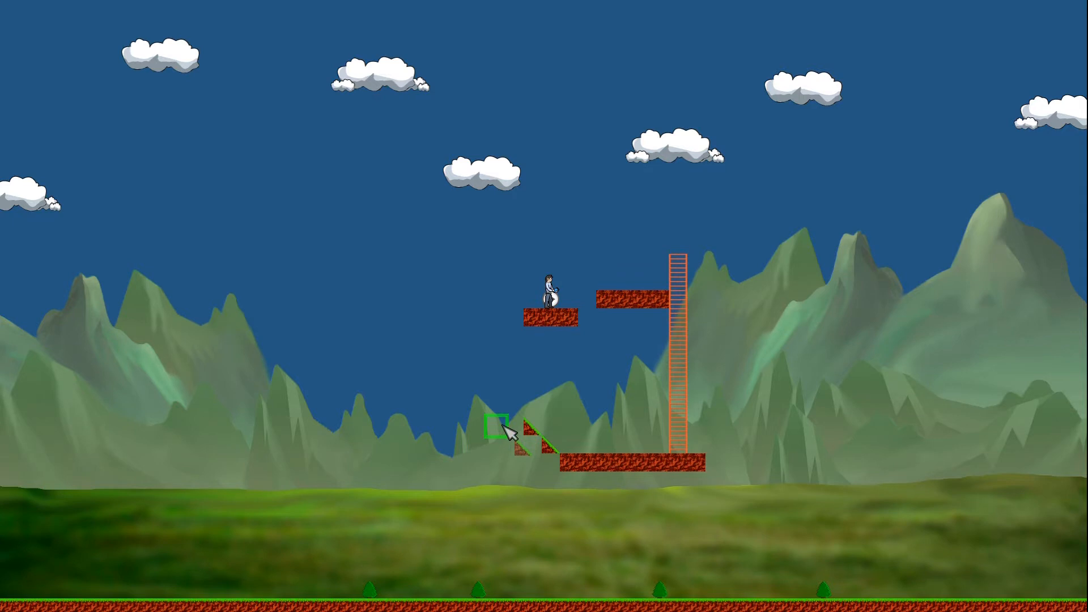
Step: Extend the lower platform three tiles left with plain red dirt and fill two dirt tiles in the row above, behind the slope
right_click(503, 426)
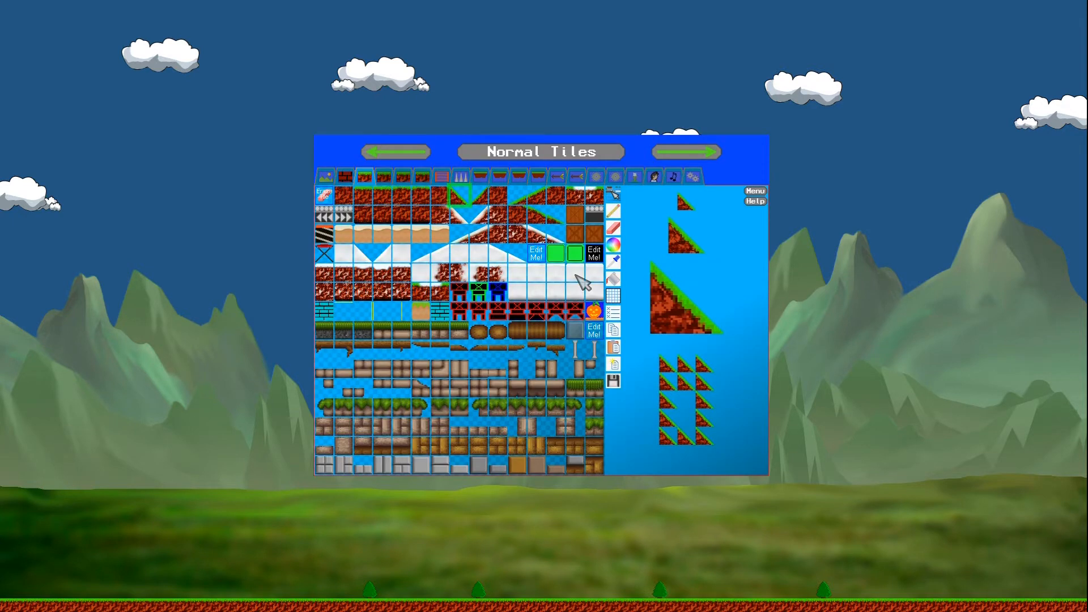
click(349, 202)
click(288, 273)
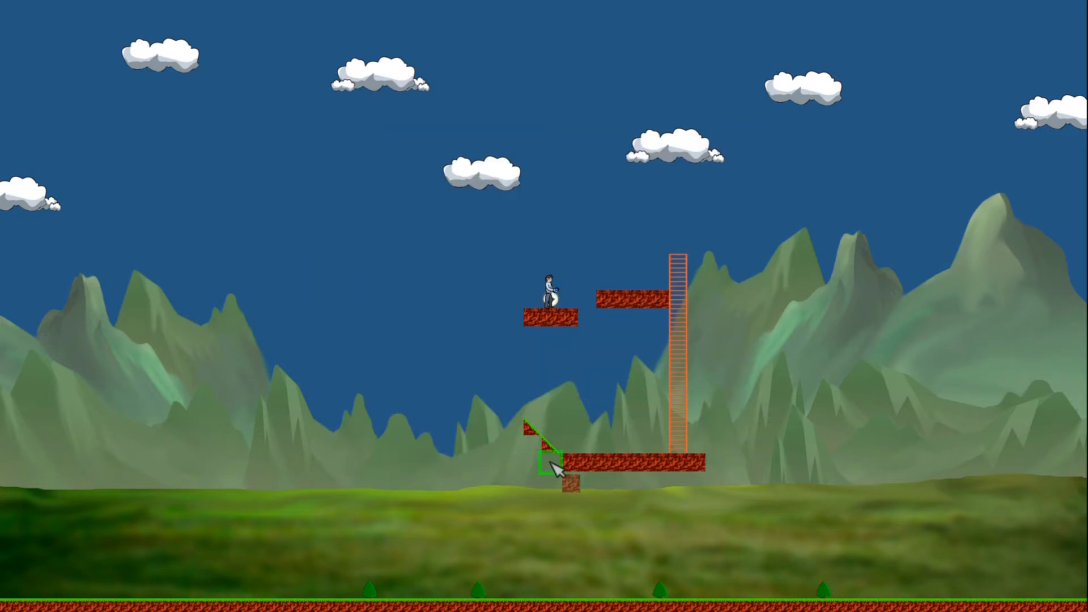
drag(551, 462, 525, 457)
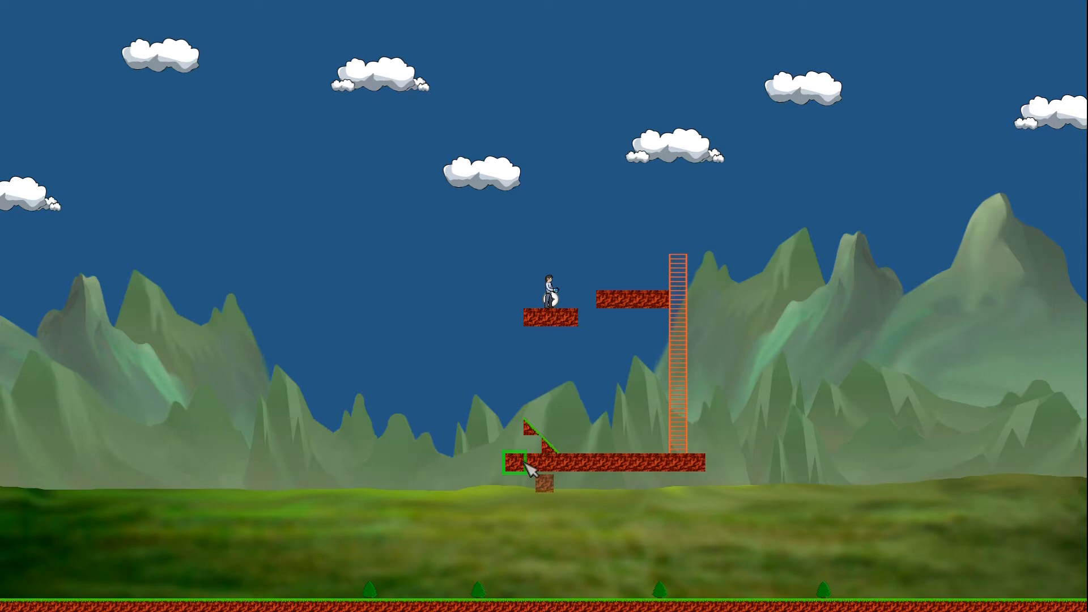
click(533, 445)
click(520, 450)
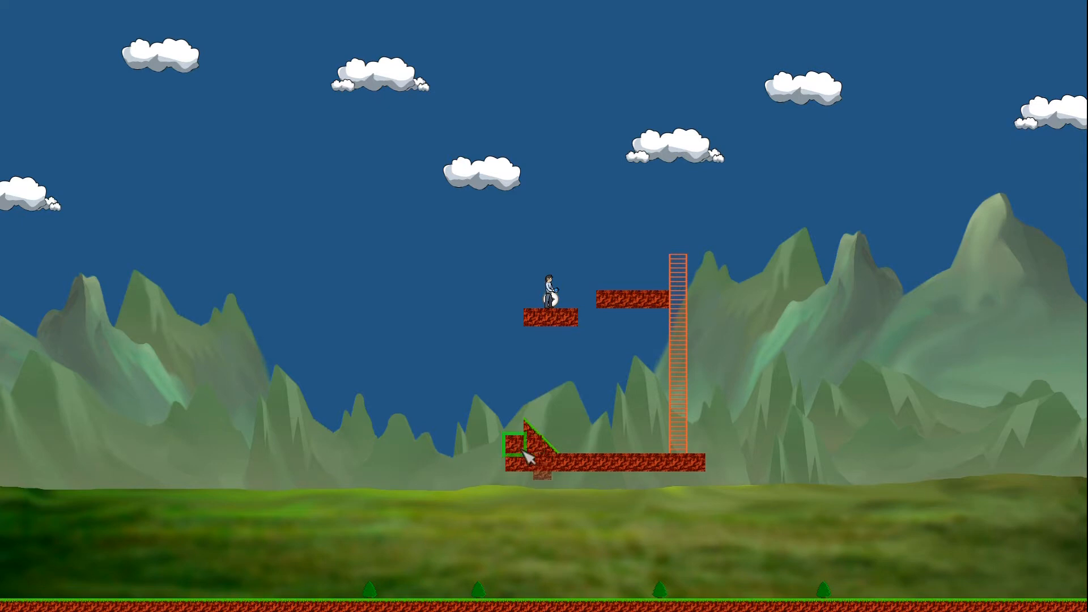
Step: Draw an 11-tile platform of grass-topped dirt extending left from the top of the slope
key(space)
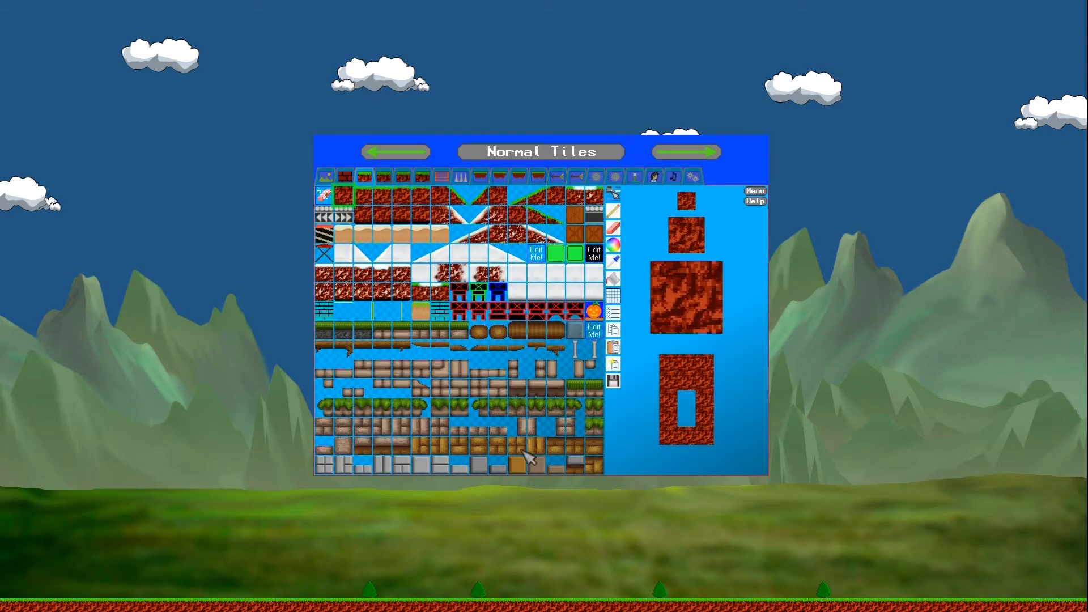
click(363, 198)
key(space)
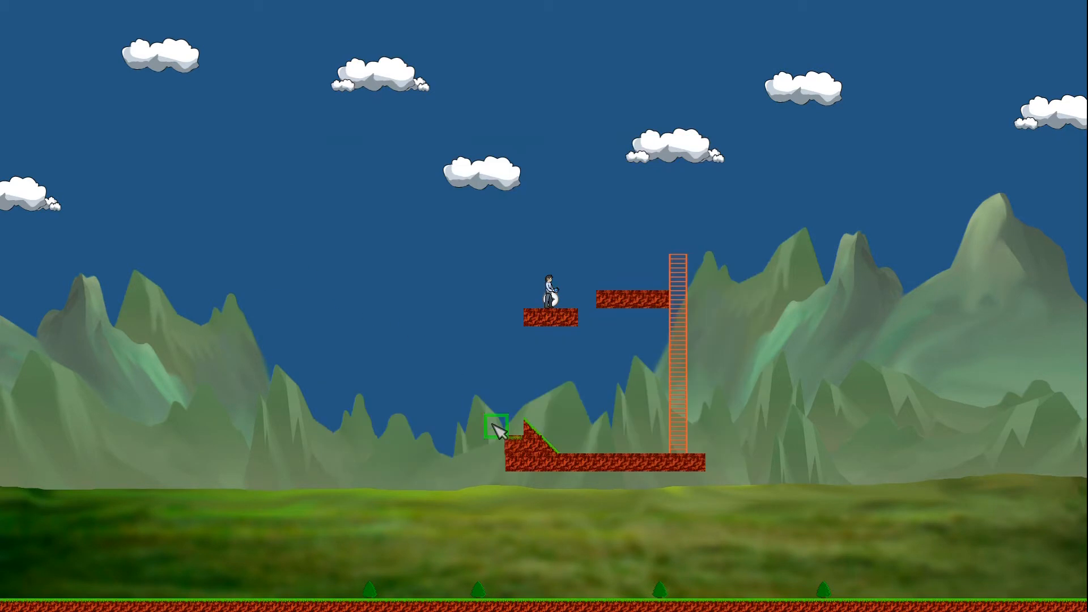
click(510, 423)
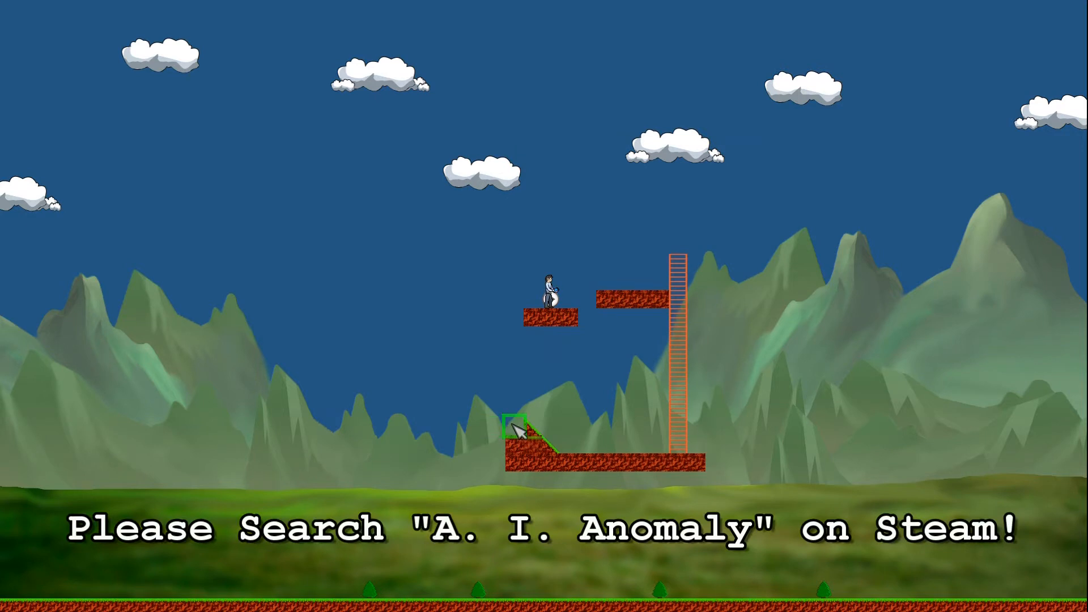
drag(512, 423, 339, 425)
Step: Place one orange-topped, diagonally striped black tile on the grassy platform, two tiles in from its left end
key(Tab)
click(329, 255)
click(326, 235)
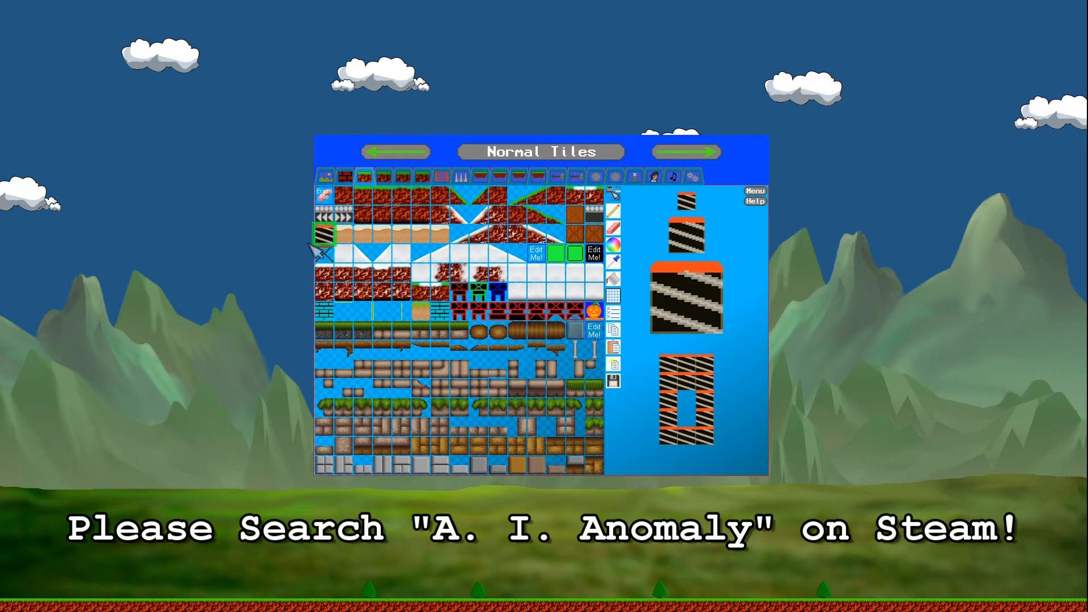
key(Tab)
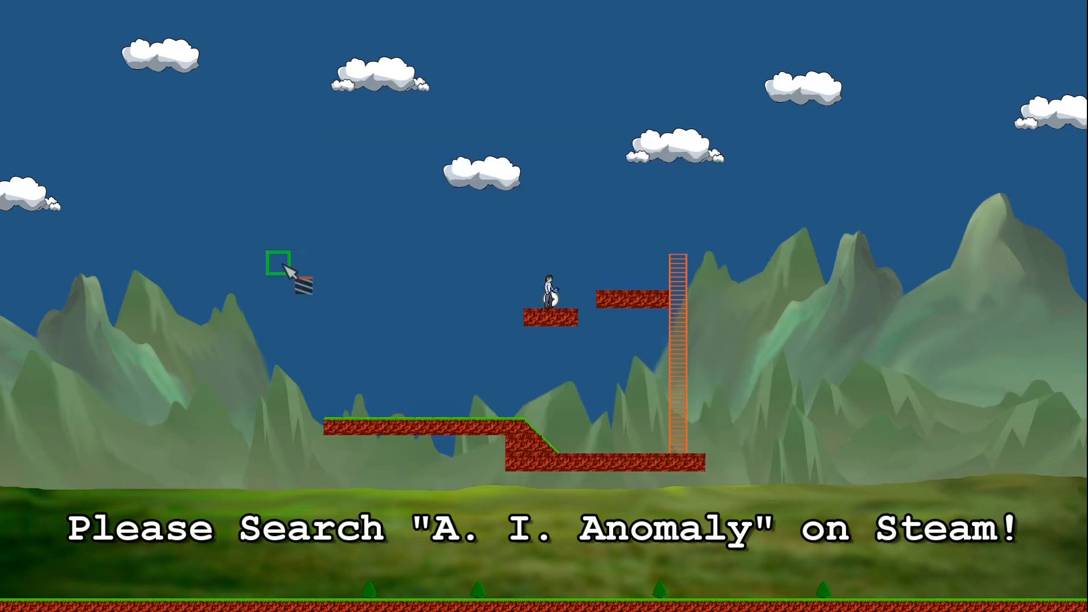
click(369, 409)
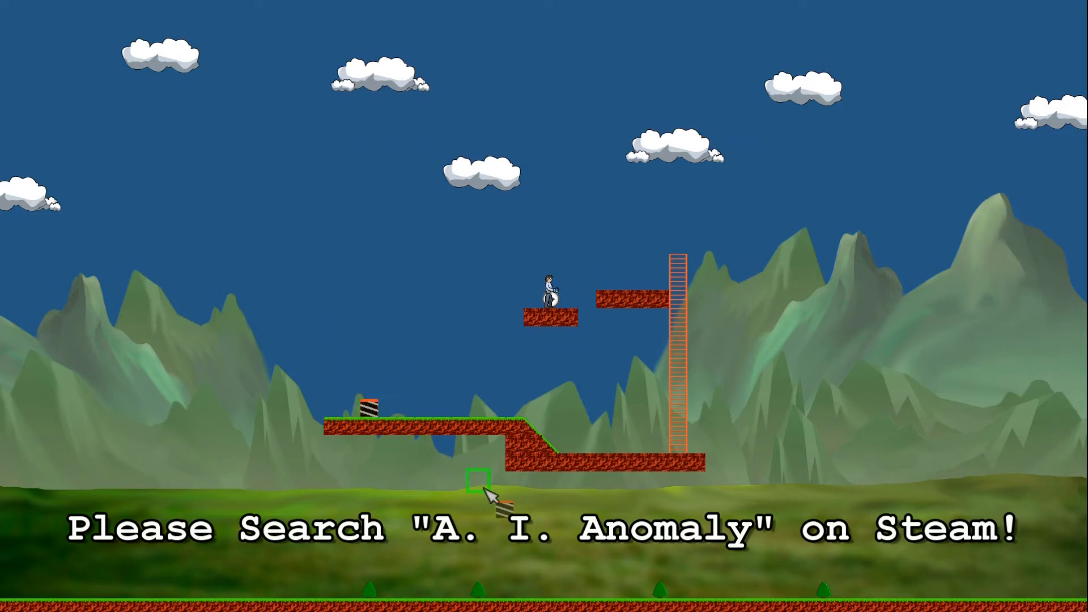
Step: Draw a seven-tile platform of plain red dirt left of the grassy platform and three rows higher
key(Tab)
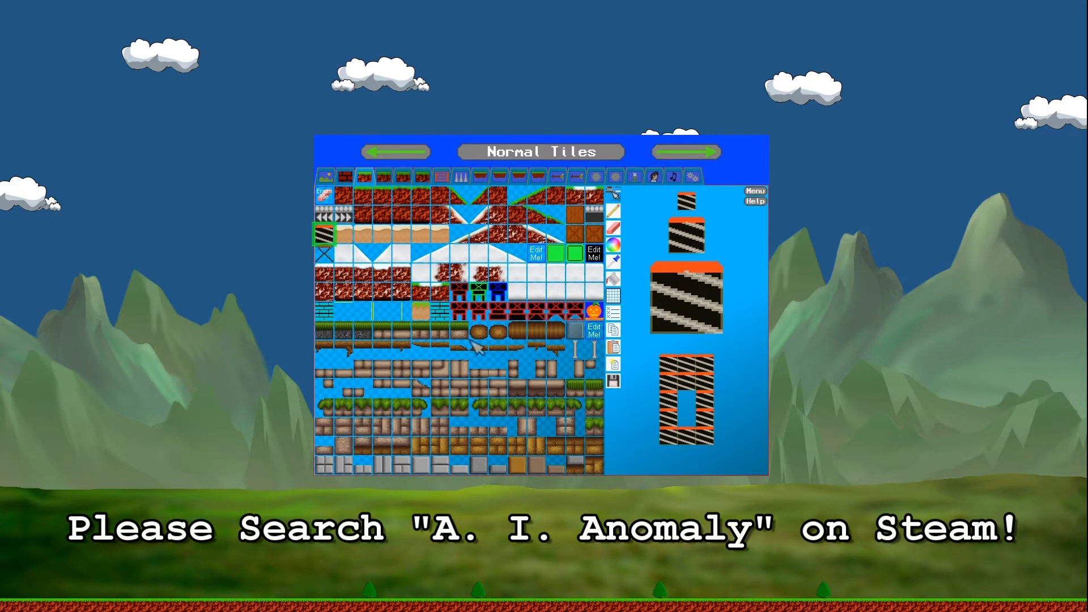
click(346, 195)
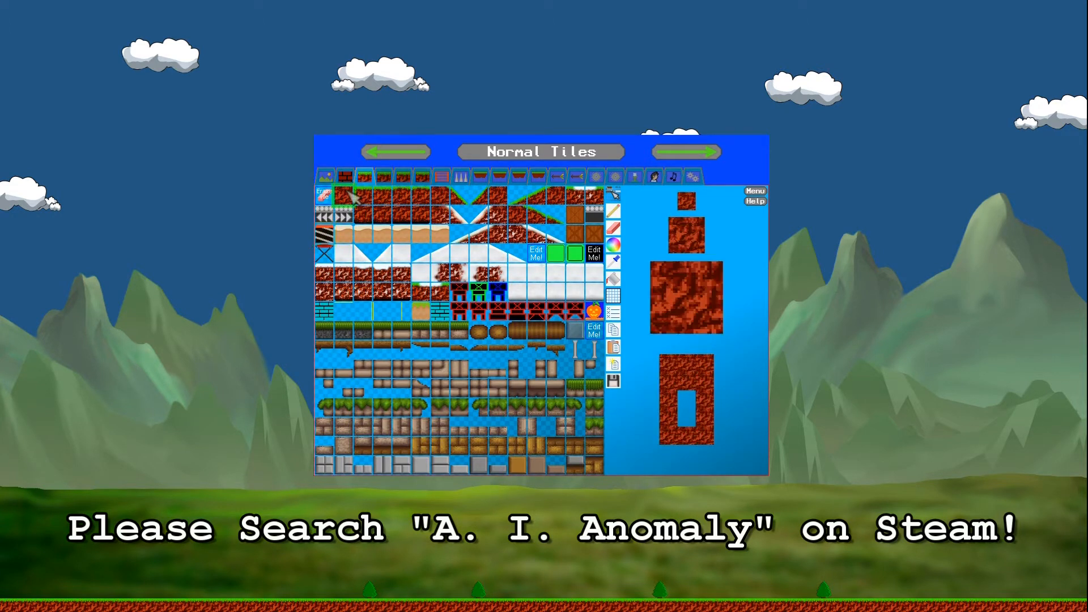
key(Tab)
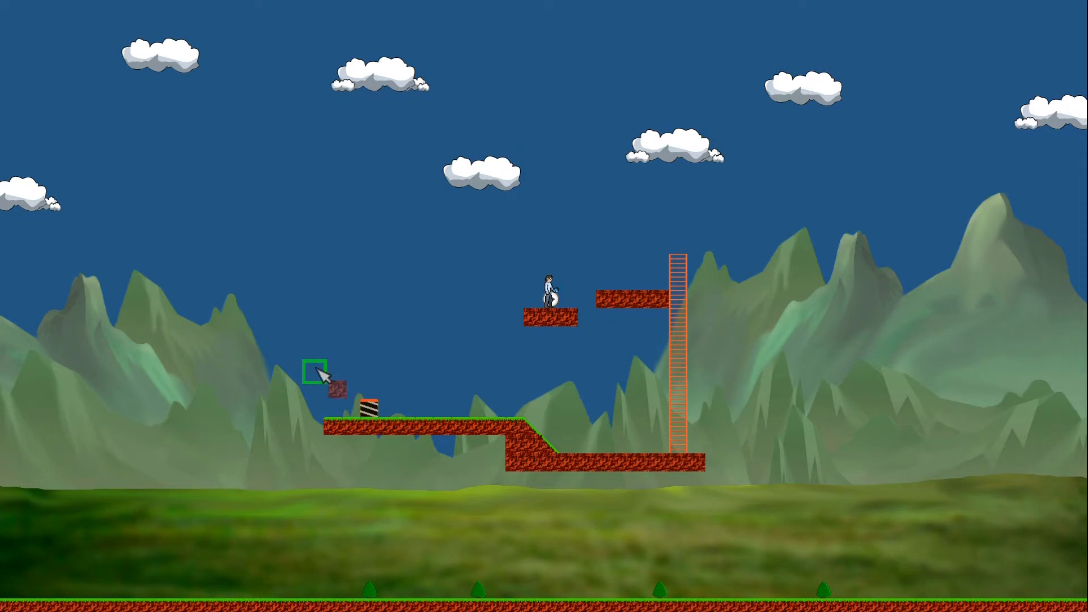
drag(317, 368, 215, 369)
Step: Place a row of seven orange flower foreground tiles along the top of the leftmost dirt platform
key(Tab)
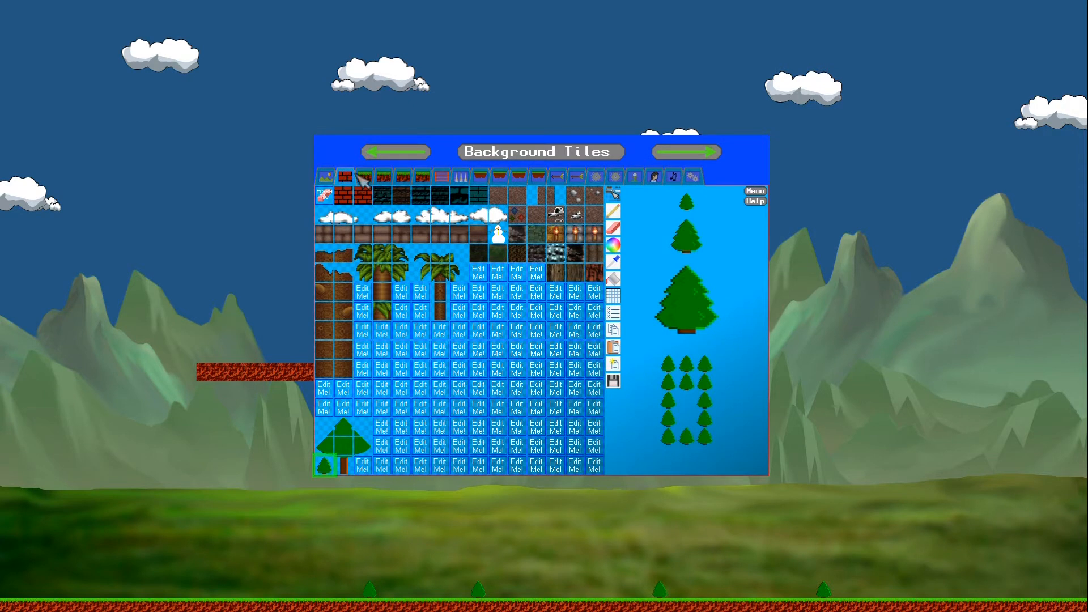
click(674, 157)
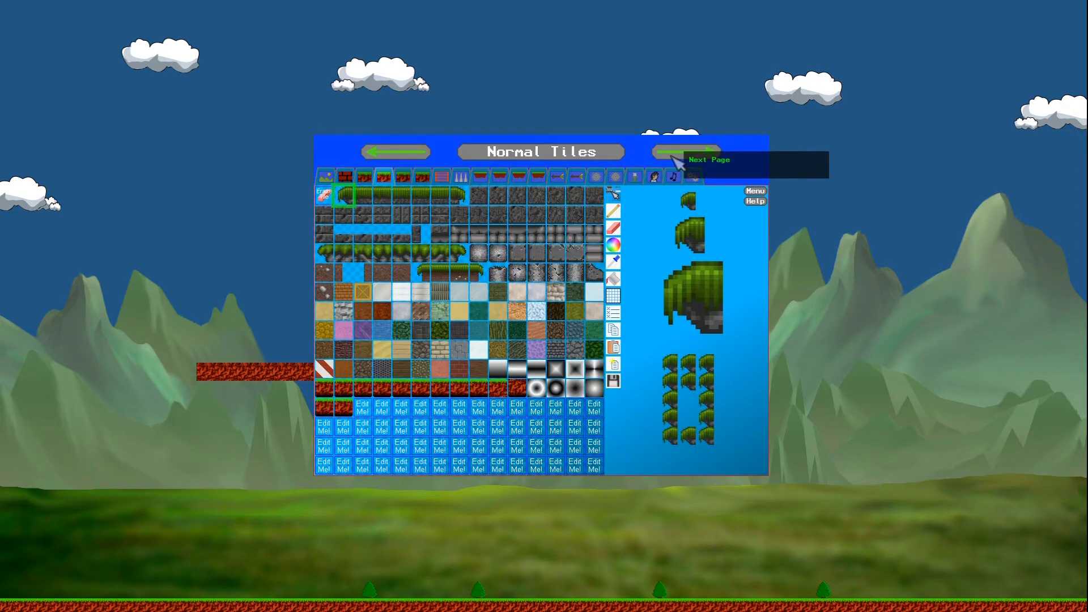
click(673, 158)
click(674, 158)
click(674, 158)
click(675, 158)
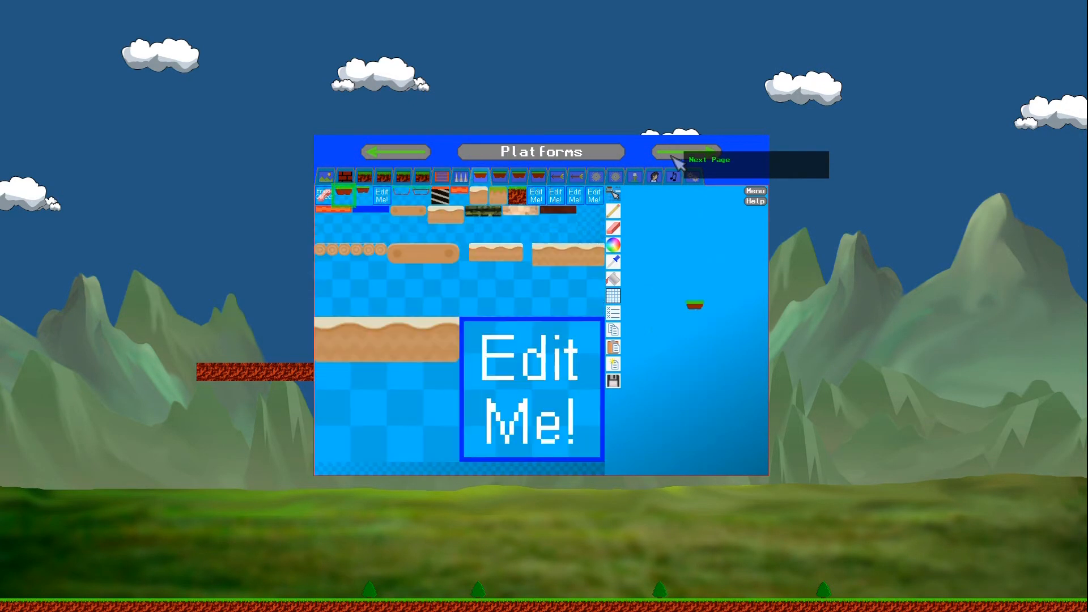
click(675, 159)
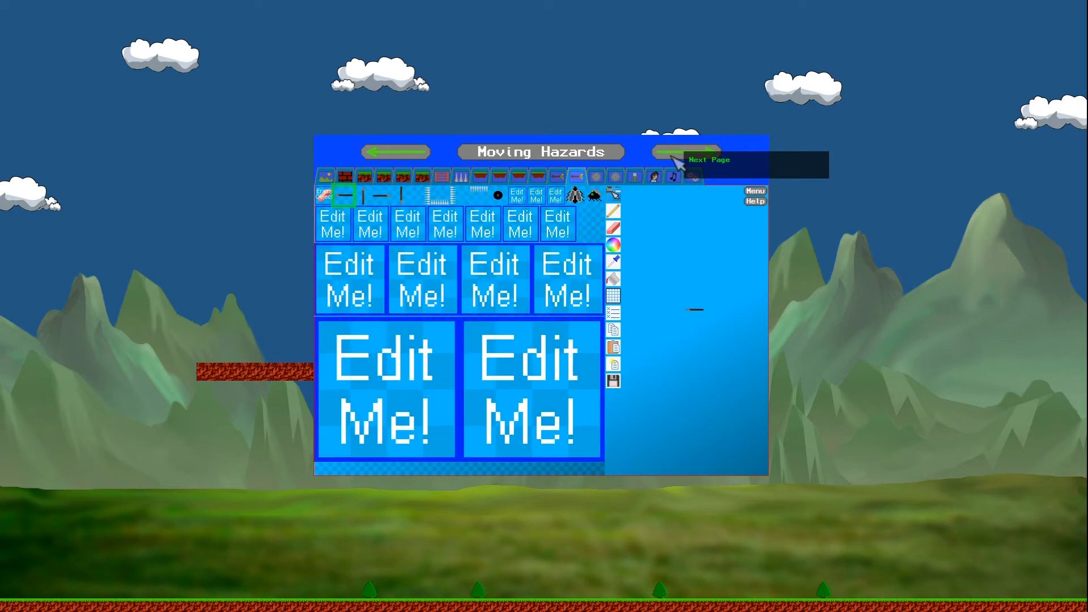
click(675, 159)
click(675, 158)
click(674, 159)
click(536, 197)
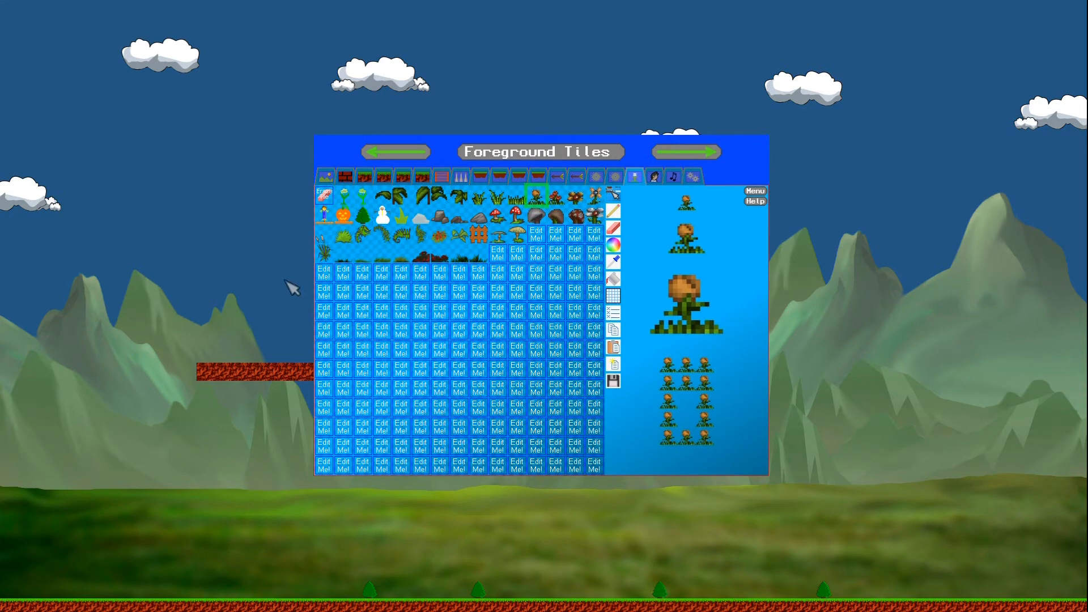
click(204, 358)
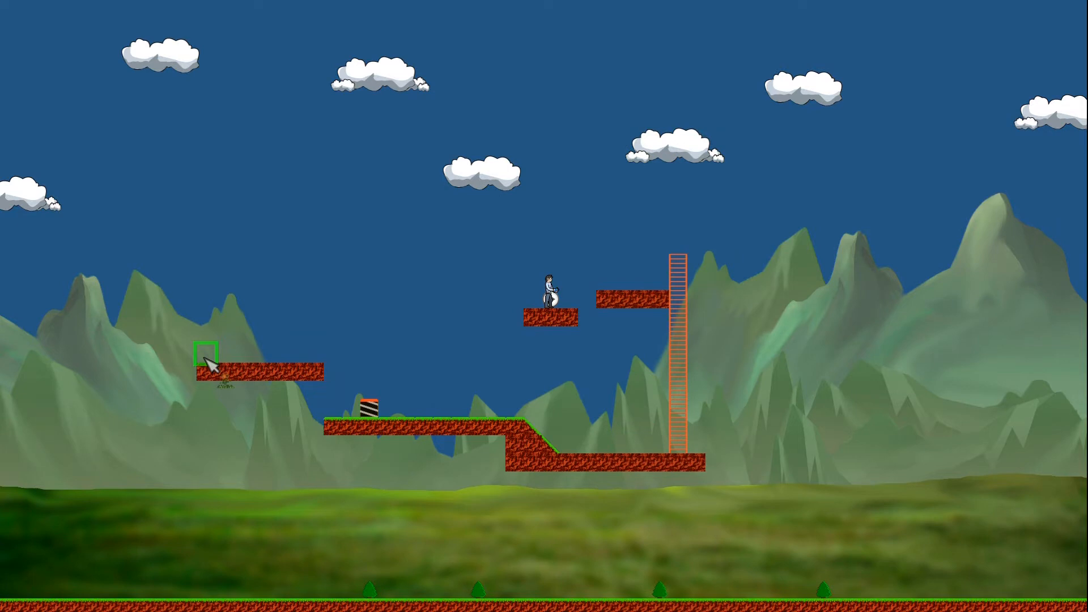
drag(204, 358, 321, 358)
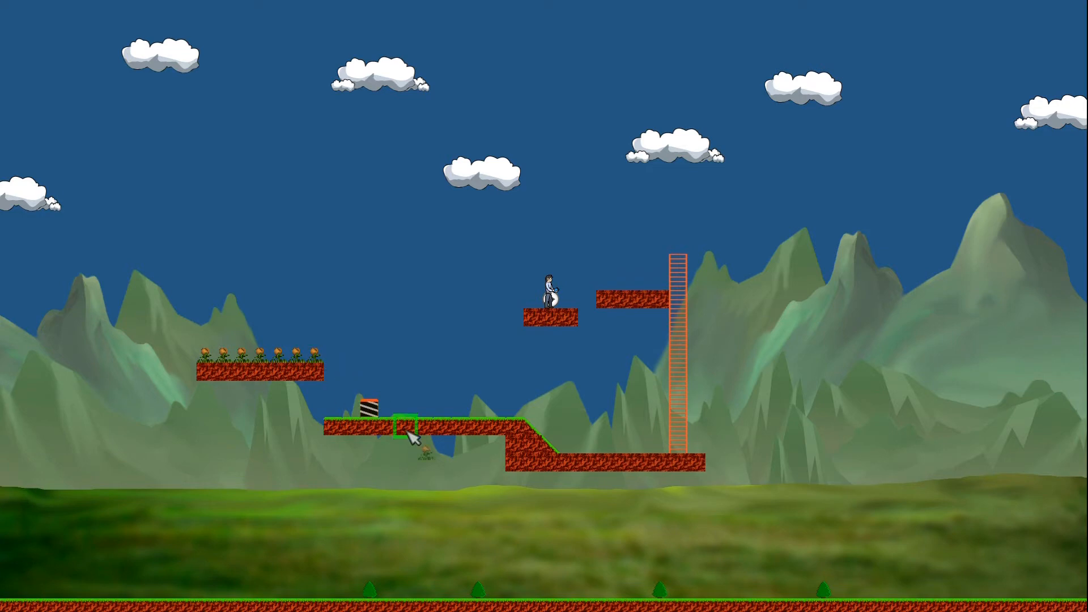
Step: Draw a dark chain-link fence two tiles wide and 12 tiles tall, rising from the left end of the flower-covered platform
key(s)
click(461, 218)
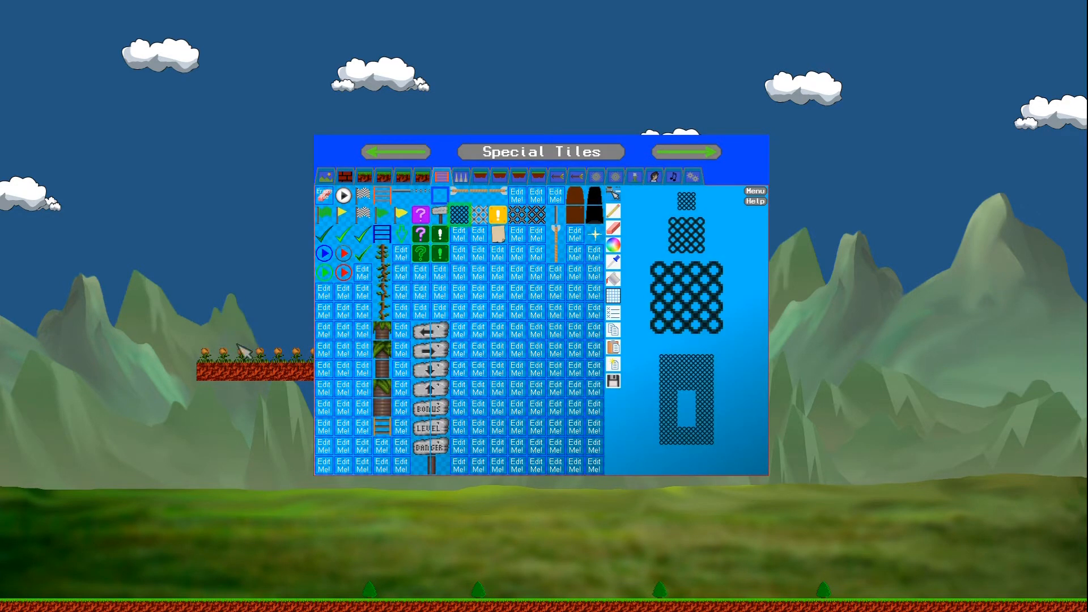
key(s)
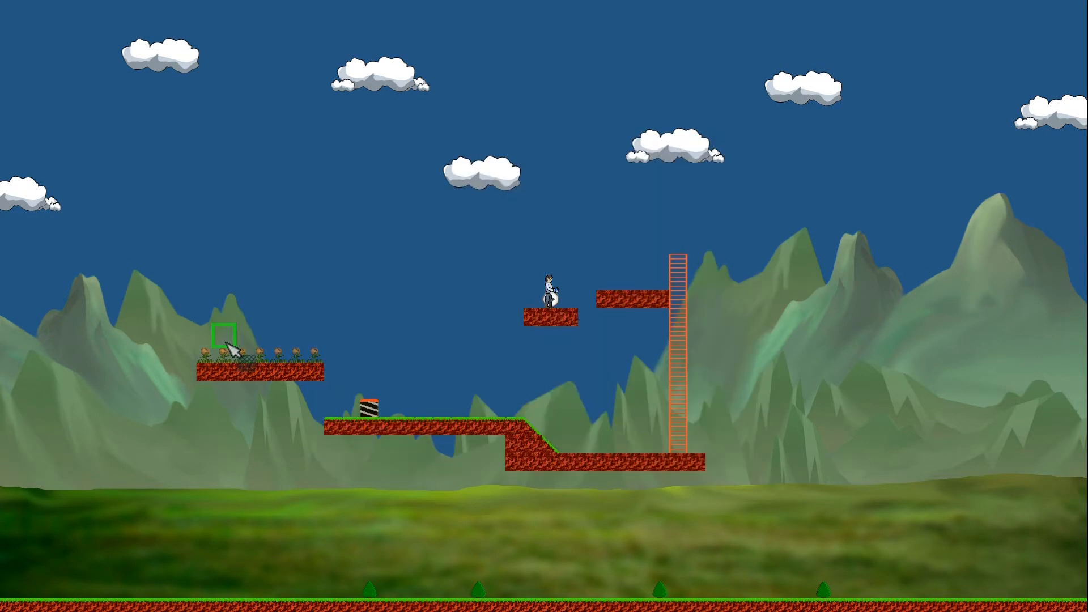
click(229, 358)
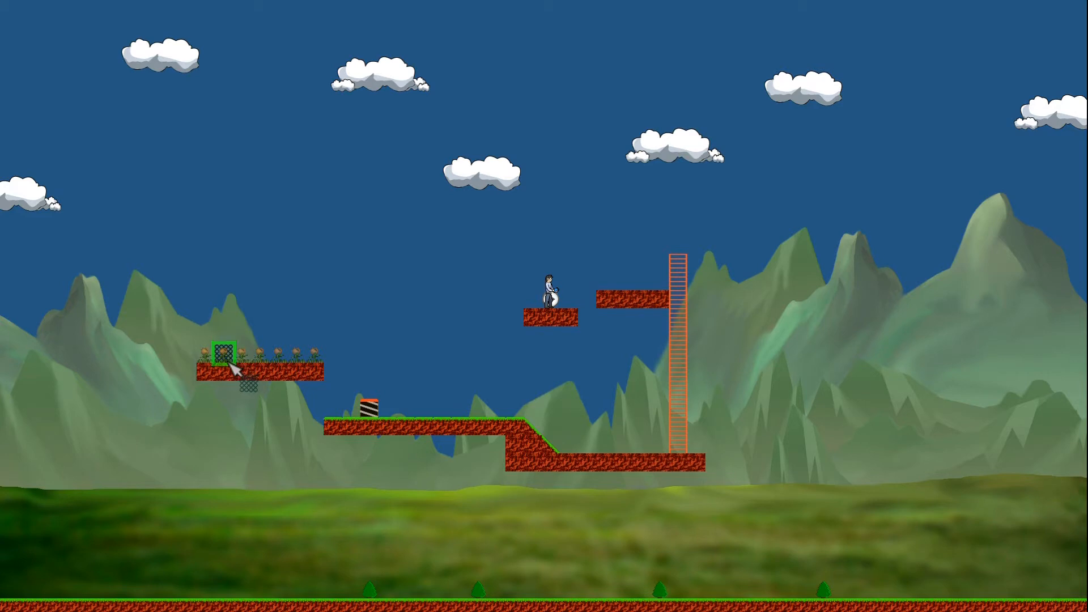
mouse_move(228, 363)
mouse_down()
mouse_move(228, 160)
mouse_move(213, 161)
mouse_move(212, 348)
mouse_up()
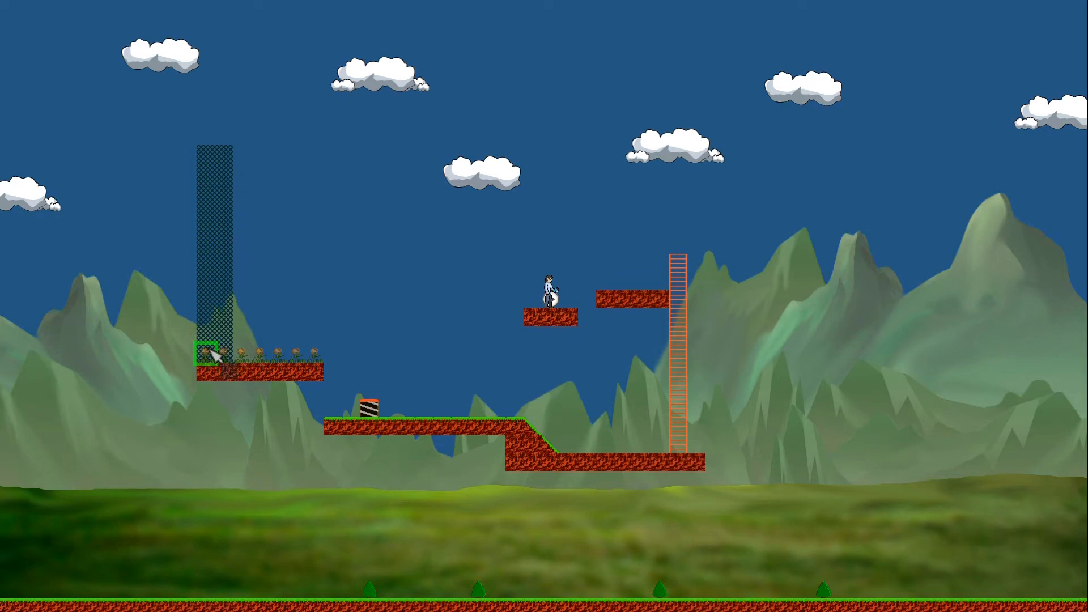
Step: Draw an eight-tile platform of grass-topped gray stone extending right from the fence, one row below its top
key(space)
click(365, 177)
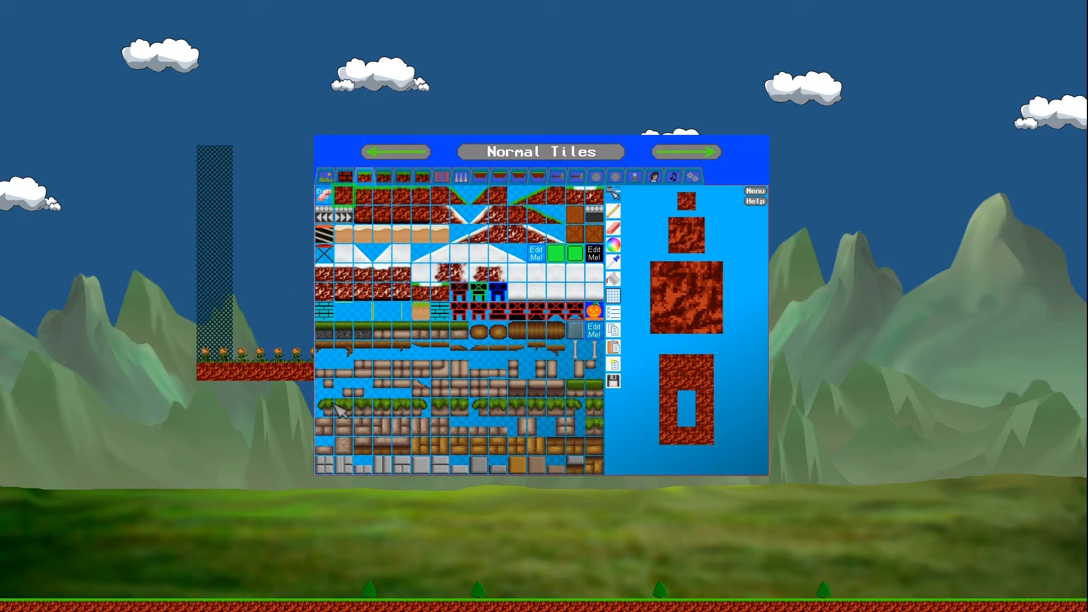
click(330, 332)
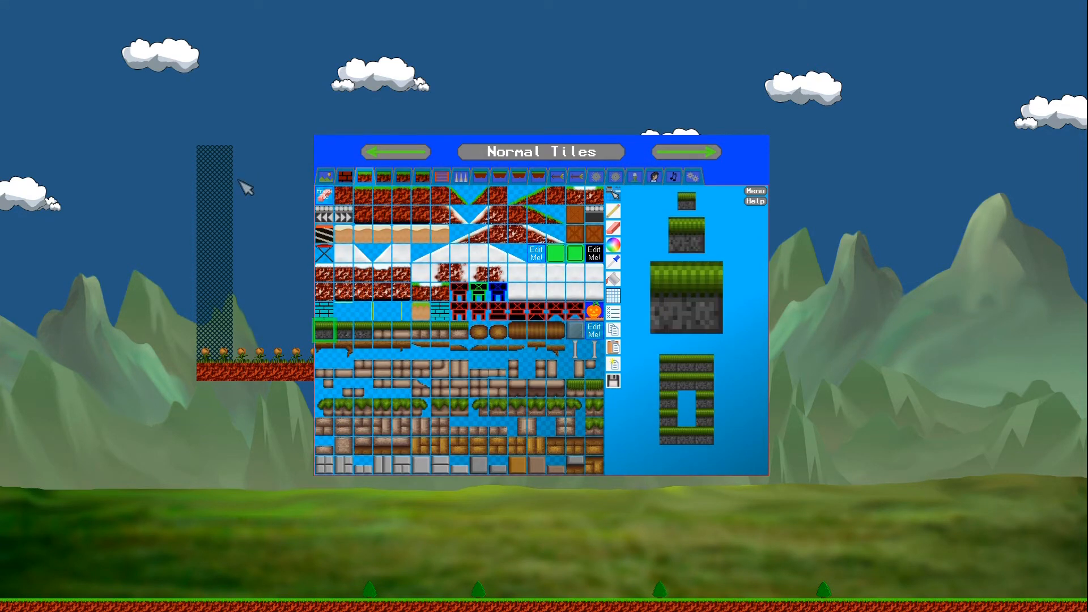
key(space)
drag(239, 181, 367, 181)
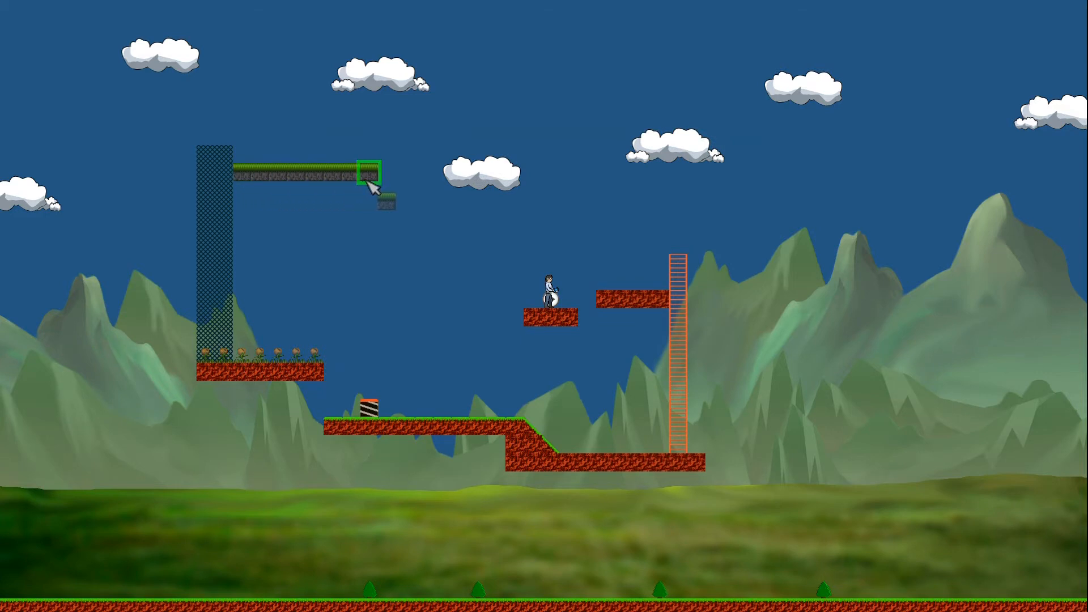
Step: Draw a six-tile horizontal gray bar from the special tiles, three rows above the right end of the gray stone platform
key(space)
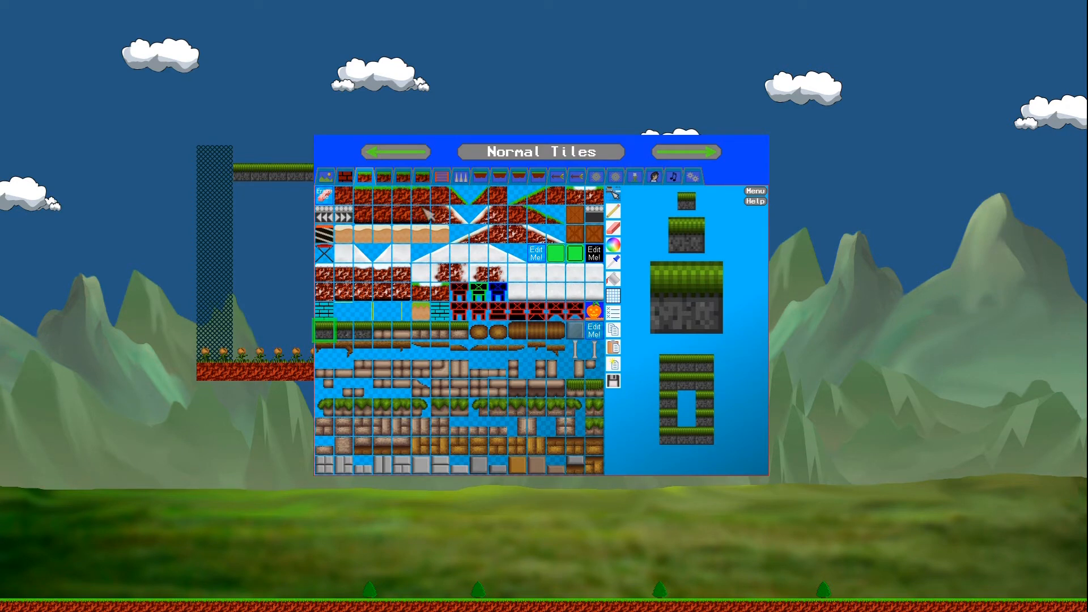
click(449, 178)
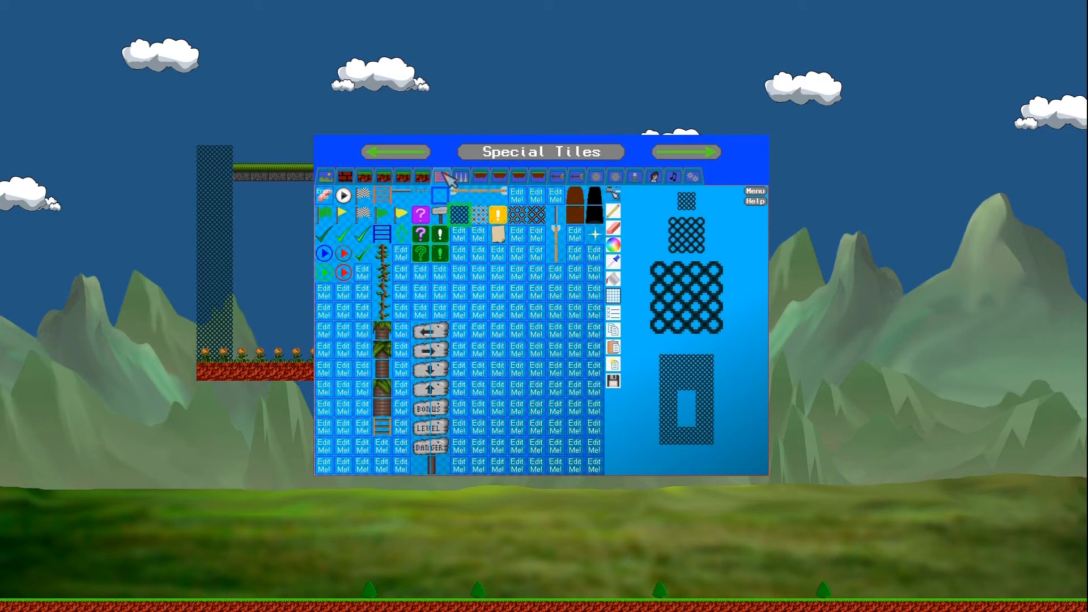
click(405, 195)
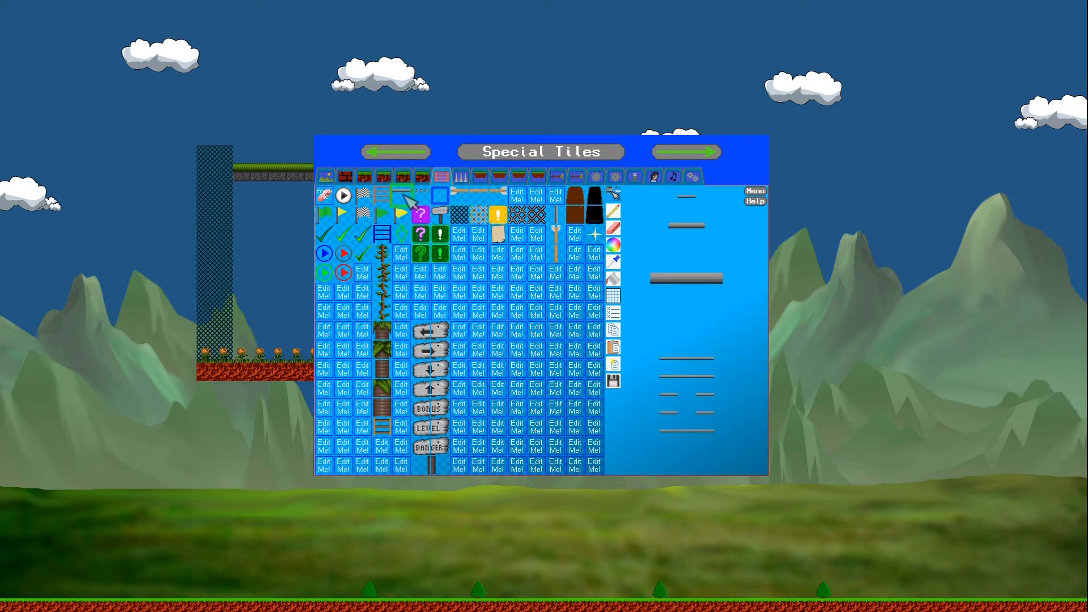
click(277, 104)
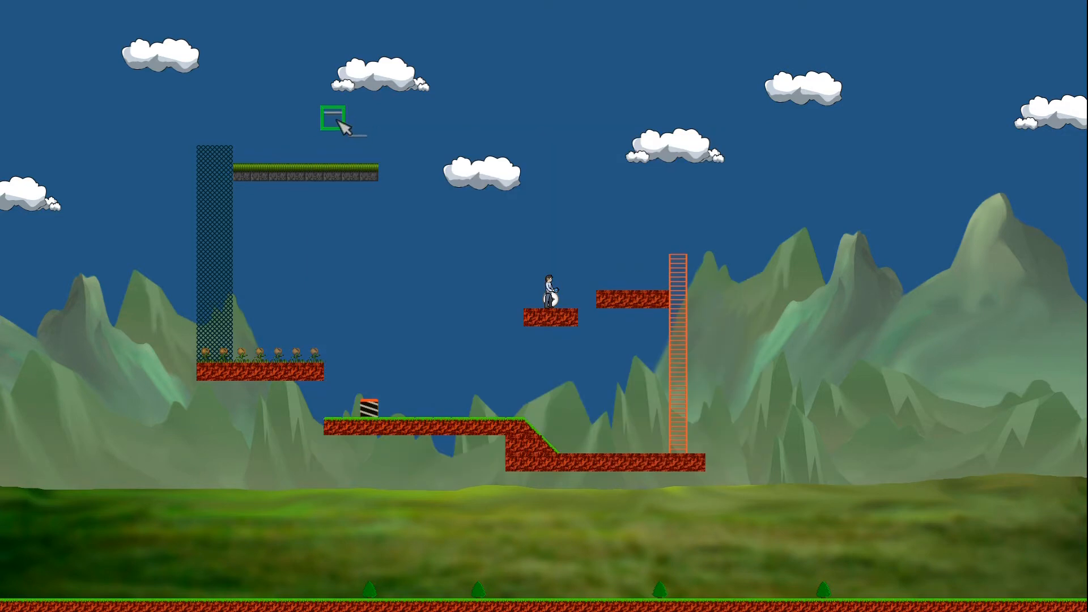
drag(340, 120, 424, 121)
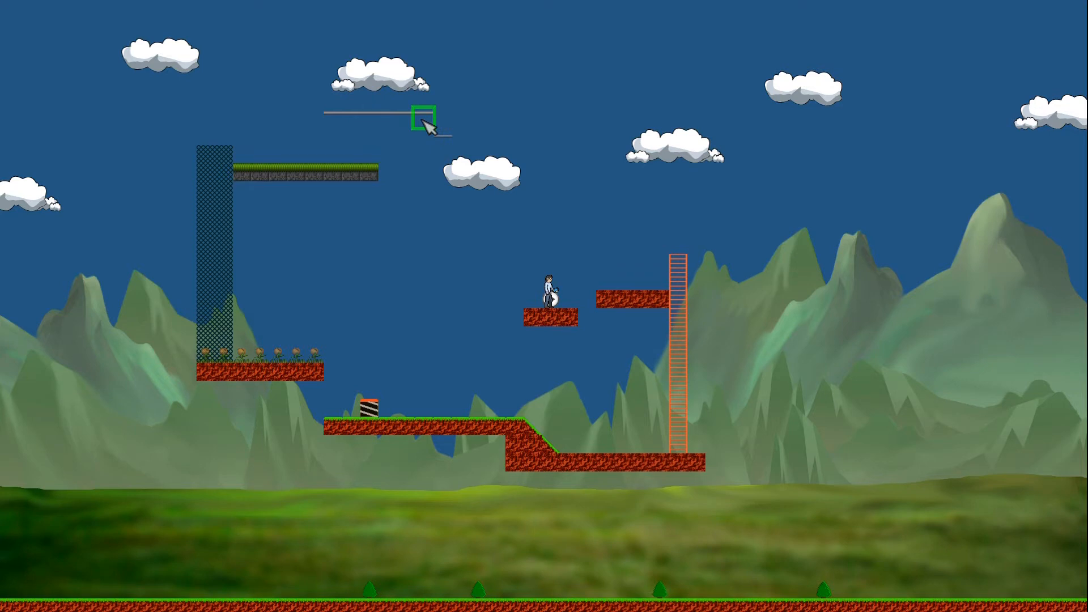
Step: Draw a 20-tile platform of grass-topped red dirt level with the gray stone platform, leaving a one-tile gap to its right
right_click(409, 221)
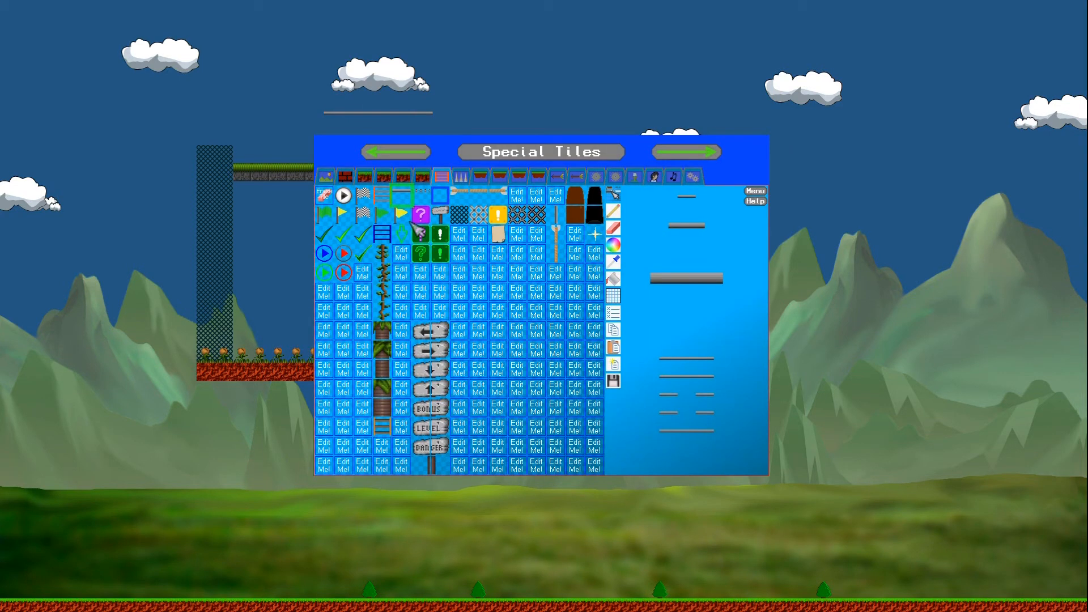
click(329, 177)
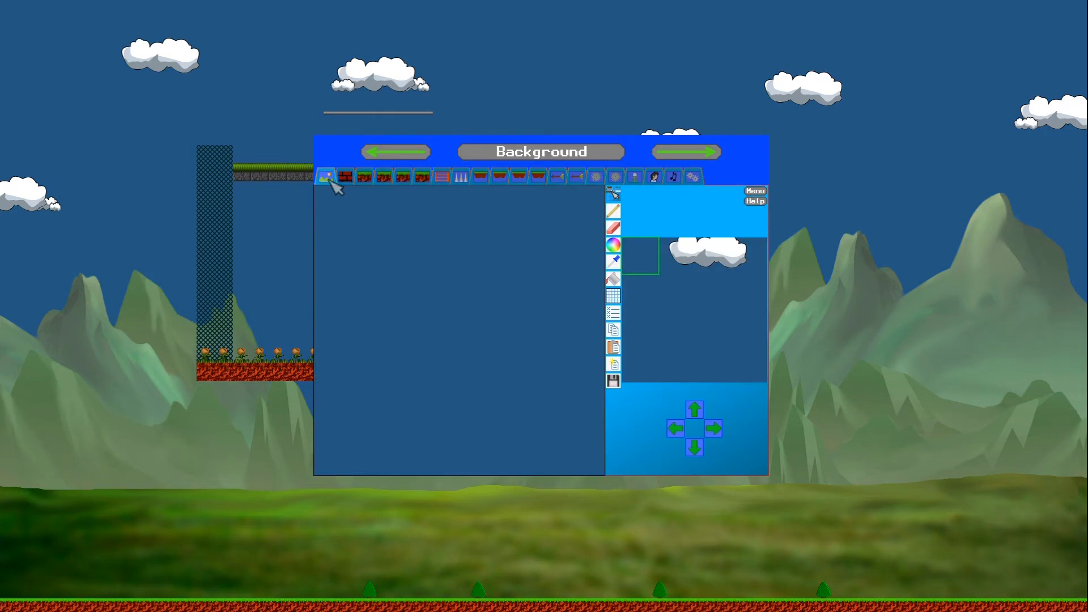
click(362, 179)
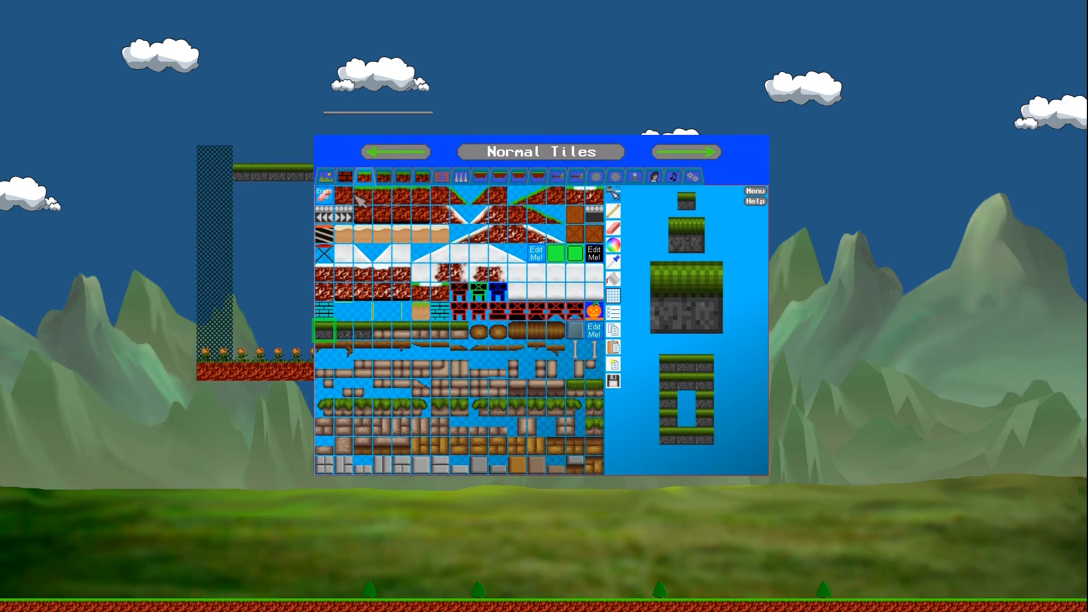
click(356, 195)
click(287, 233)
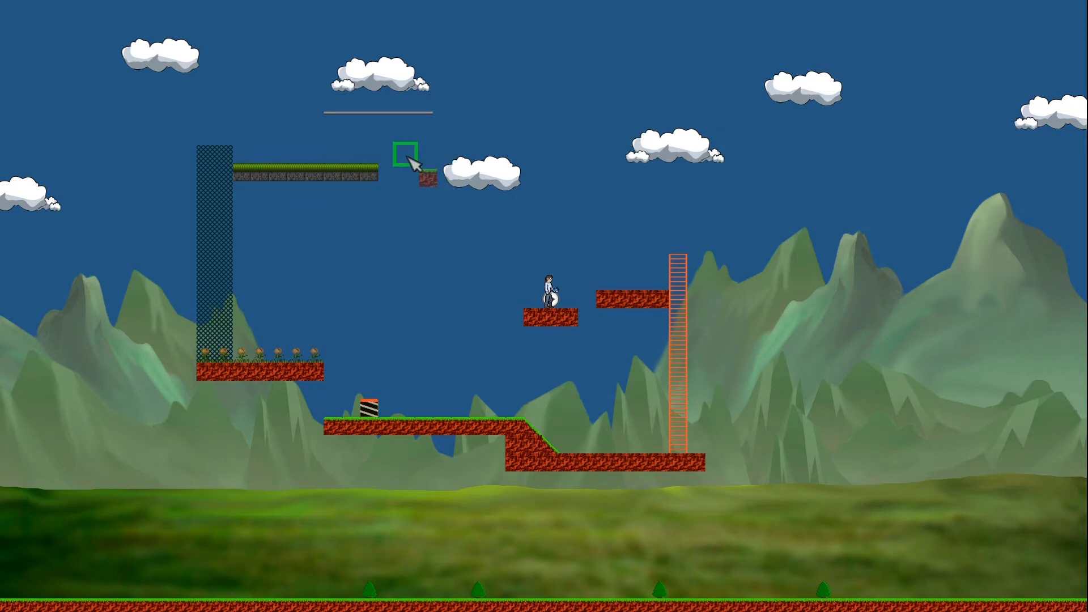
drag(408, 172, 759, 175)
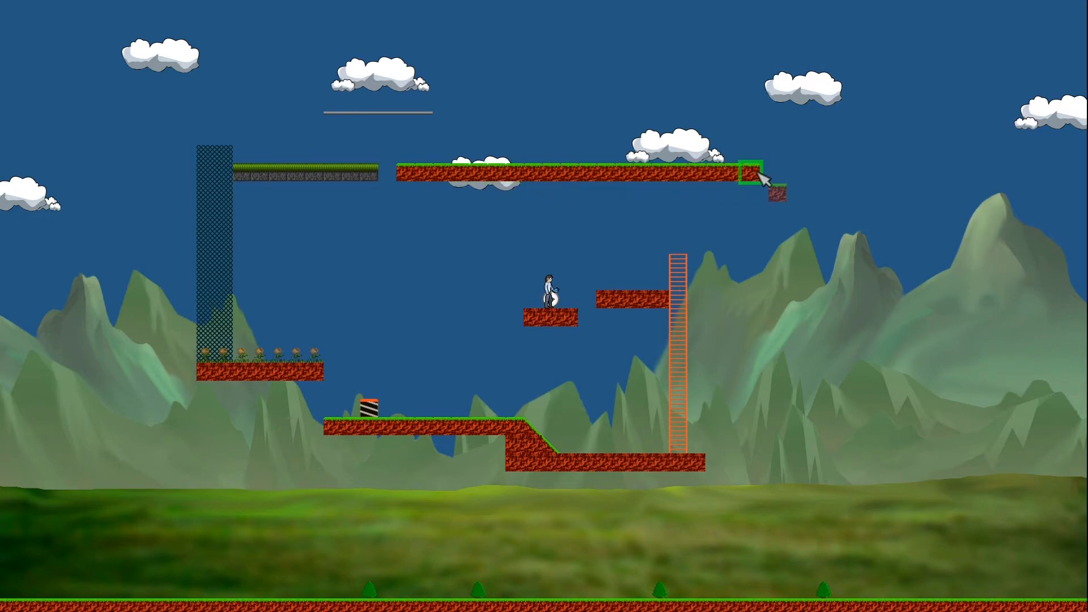
Step: Draw a nine-tile-tall vertical gray pole just right of the long grassy platform, starting two rows above it
right_click(760, 174)
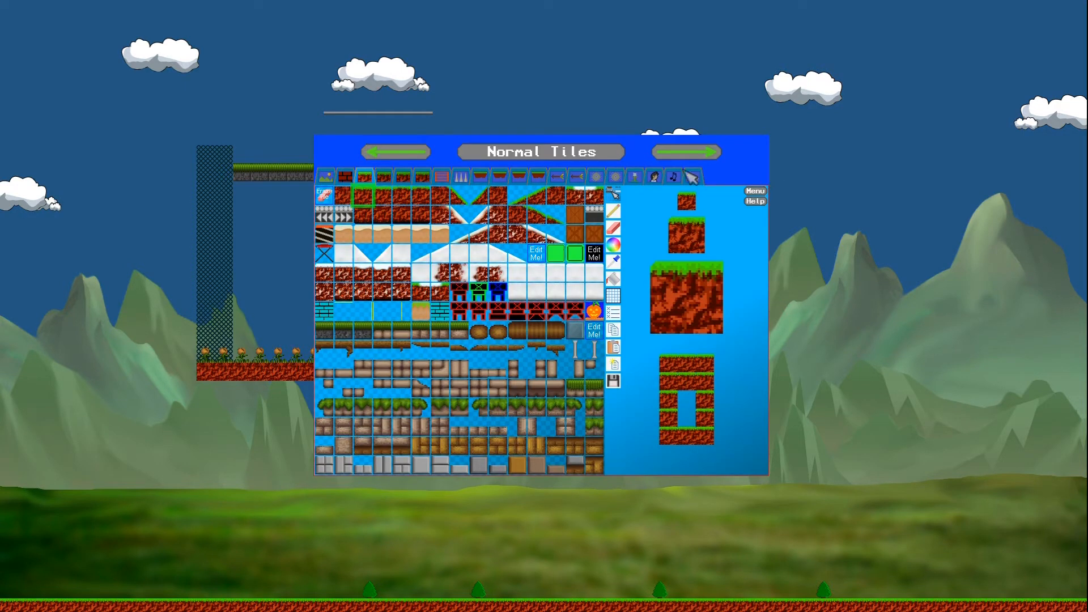
click(442, 176)
click(560, 219)
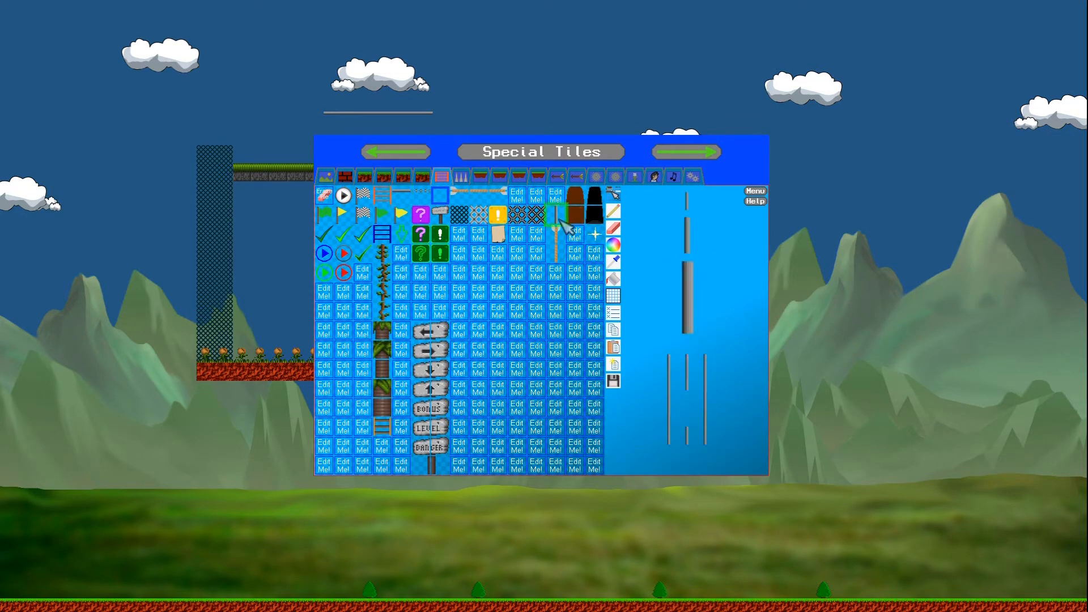
click(682, 106)
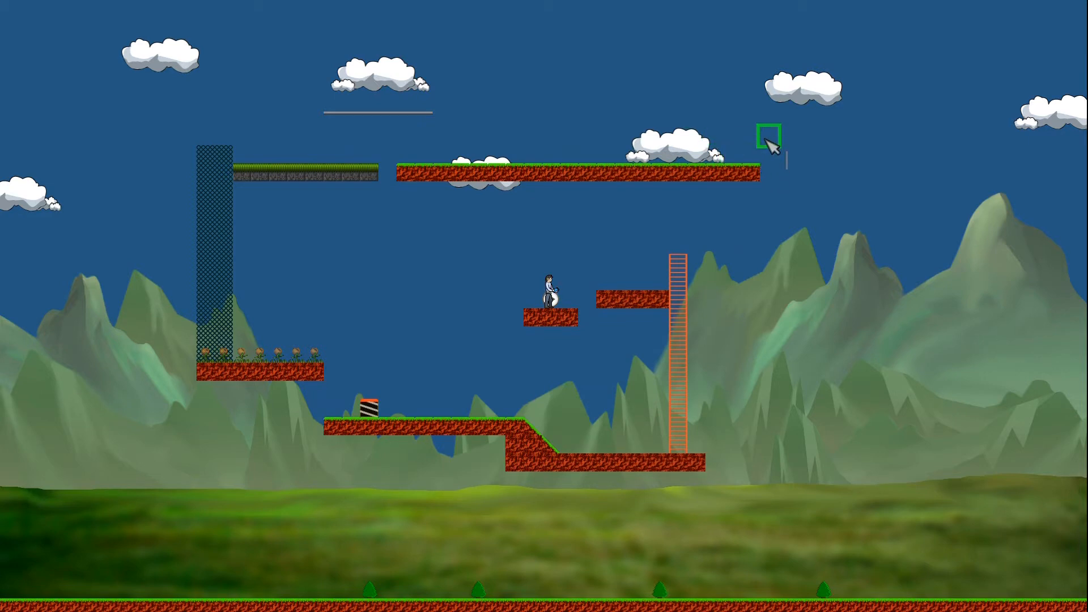
drag(767, 140, 767, 288)
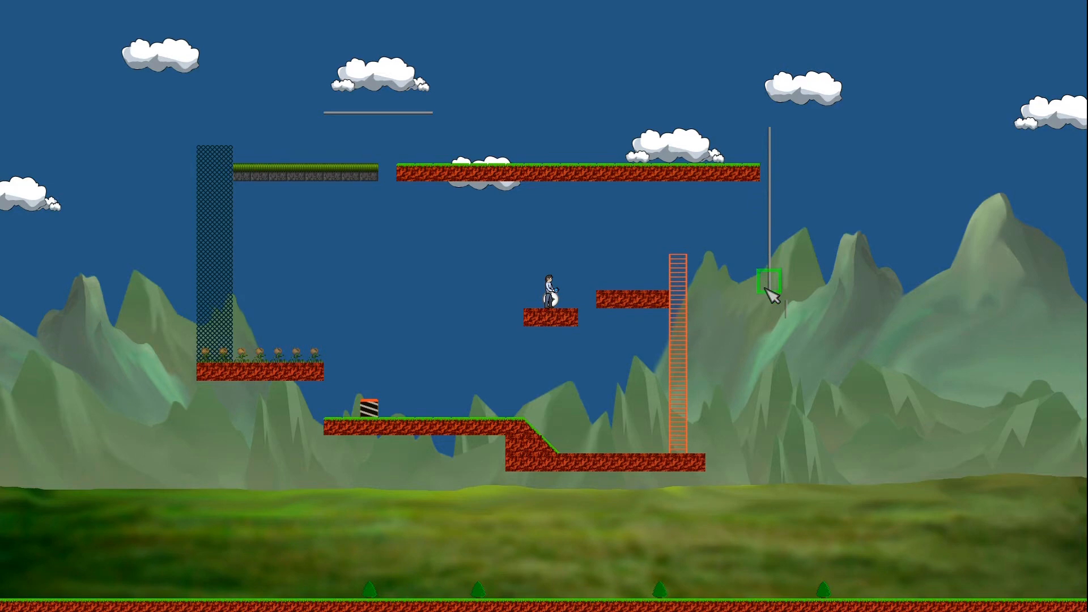
Step: Draw a six-tile platform of grass-topped red dirt directly below the vertical pole, starting one tile left of it
key(space)
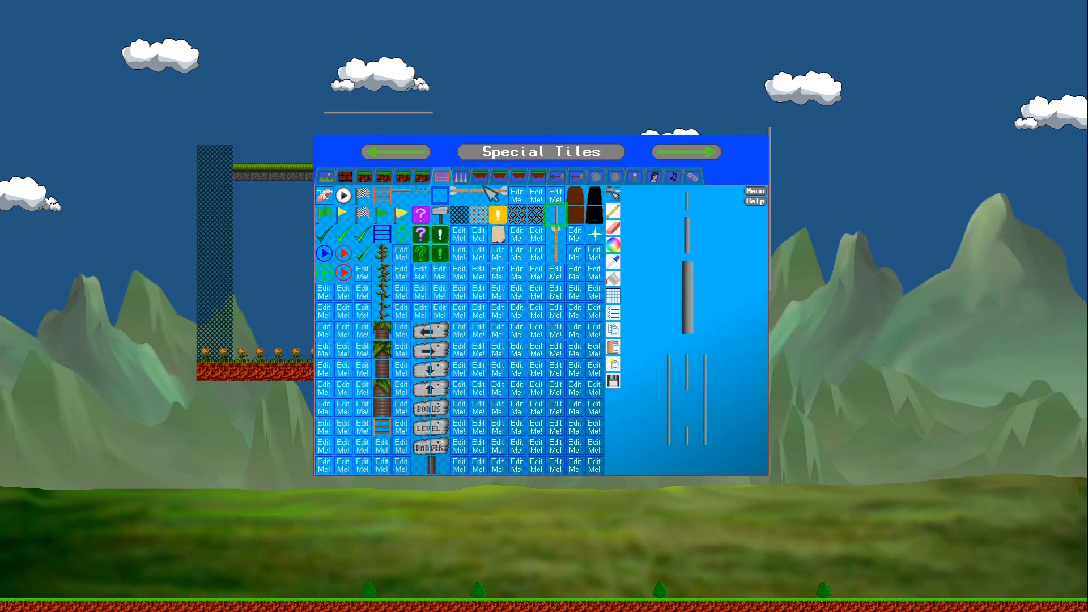
click(367, 178)
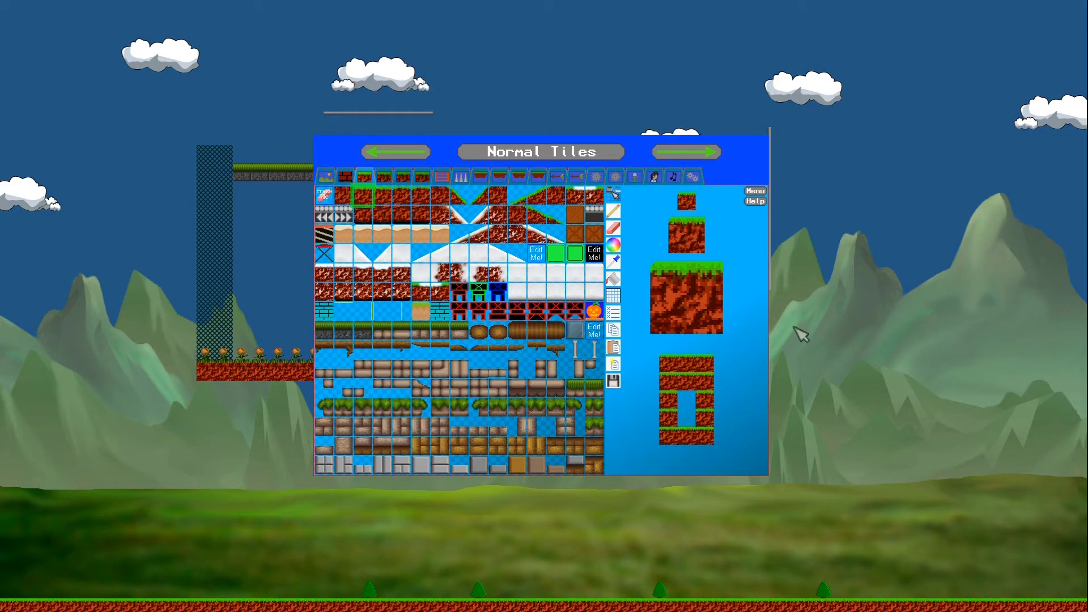
key(space)
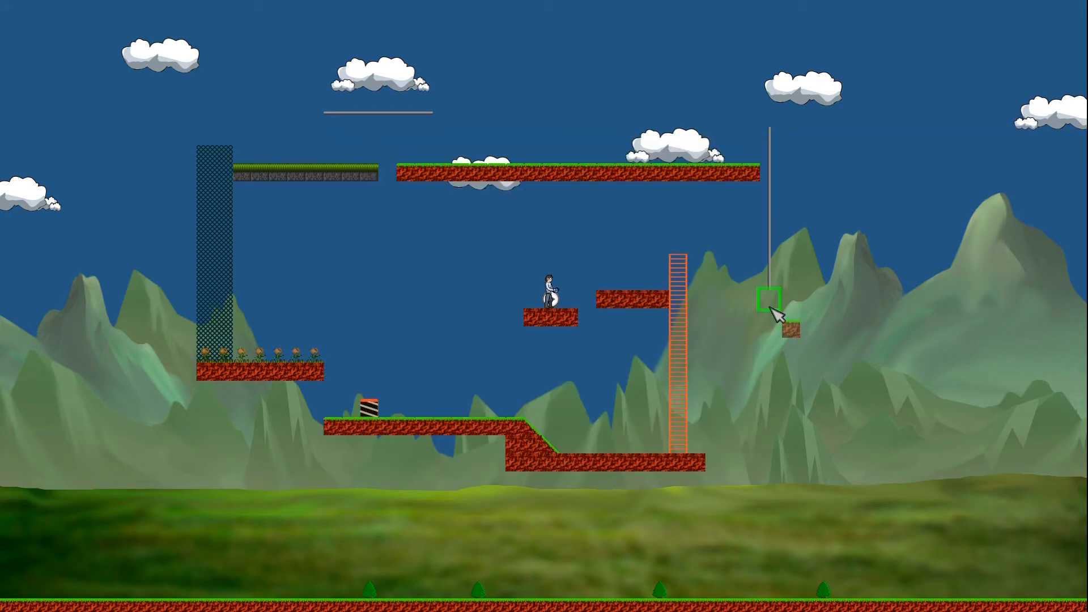
click(746, 310)
drag(746, 309, 840, 310)
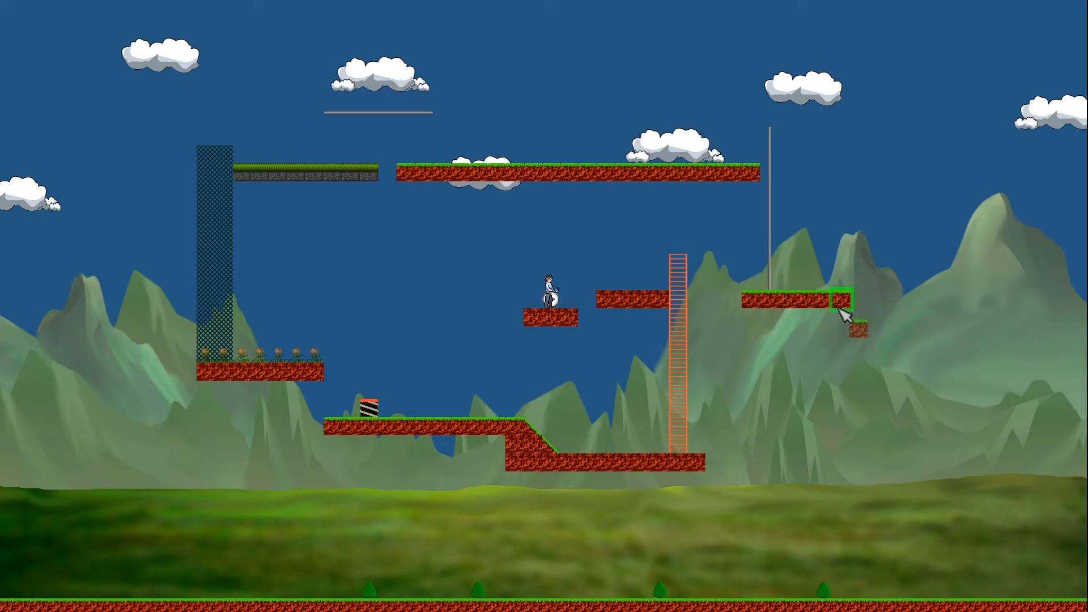
Step: Place one bright green check mark special tile on top of the six-tile platform below the pole
key(space)
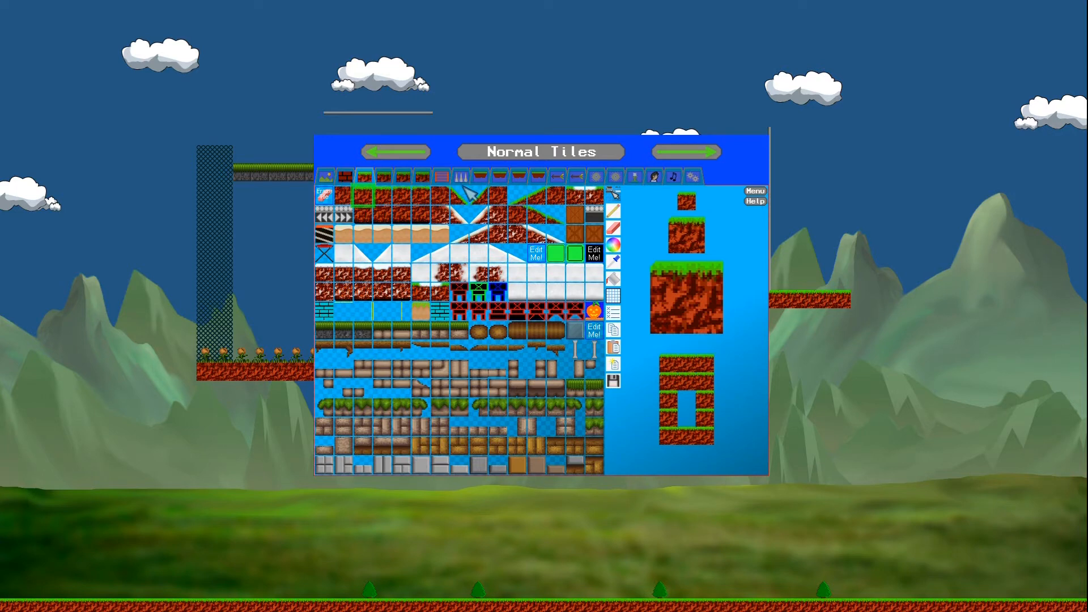
click(442, 177)
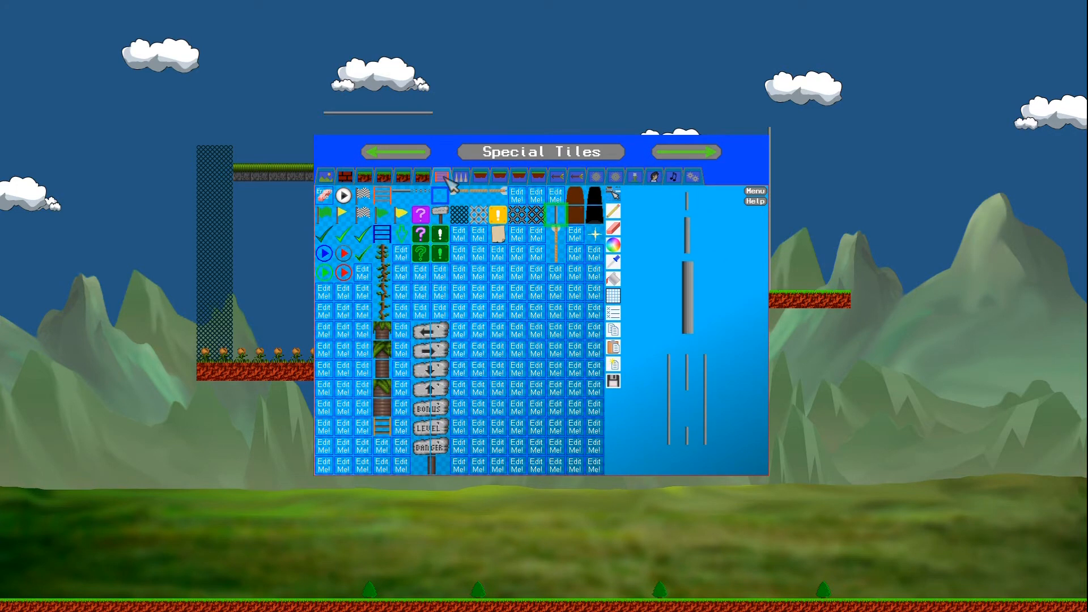
click(344, 234)
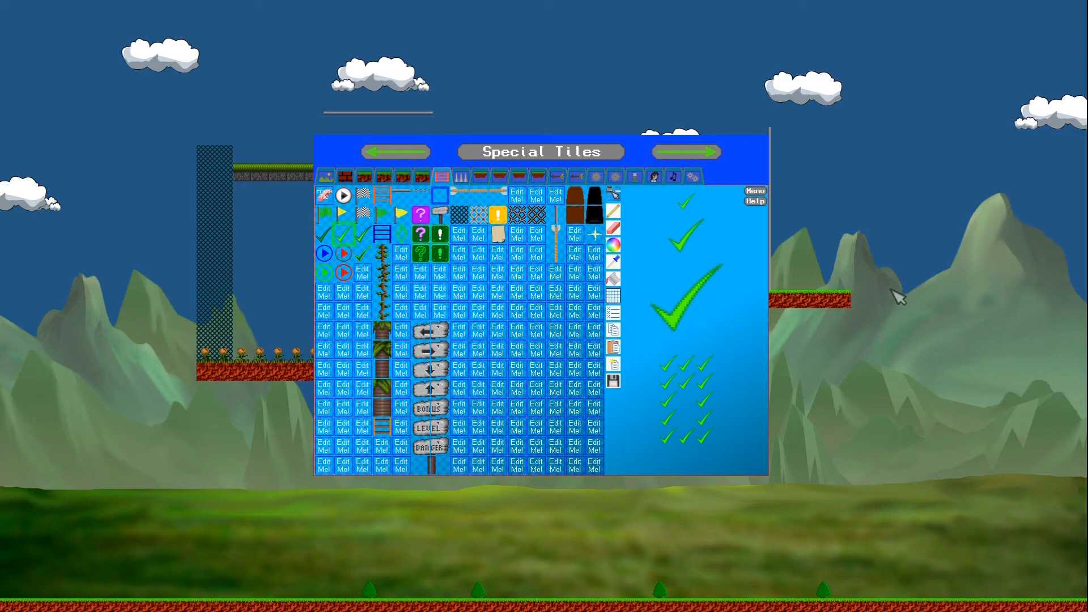
click(811, 269)
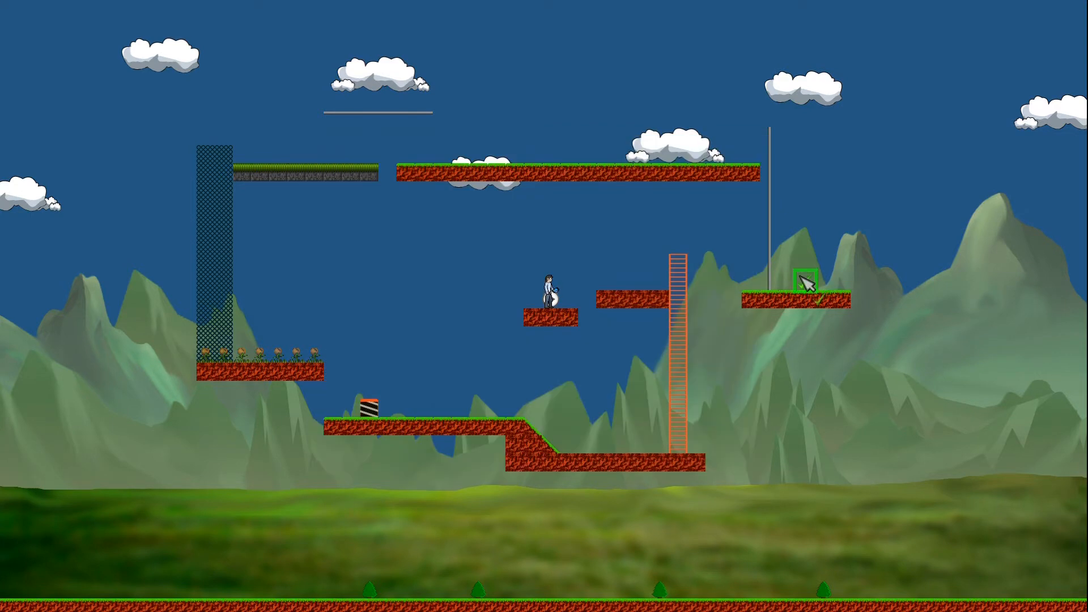
click(802, 278)
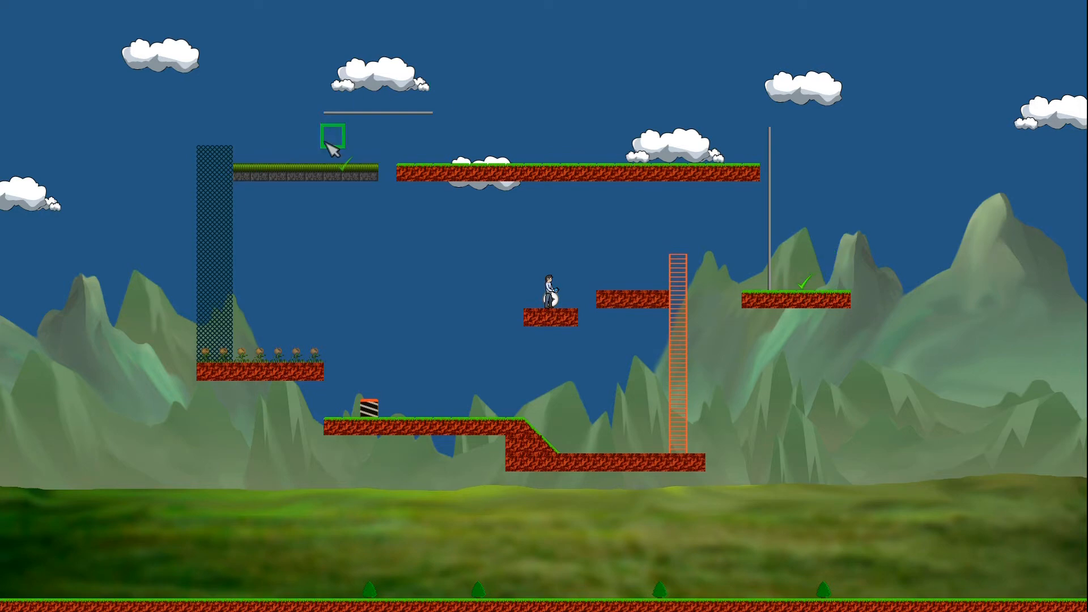
Step: Set the signpost tile's text block text to "Well done for reaching a checkpoint" and place the sign at the right end of the check mark platform
key(space)
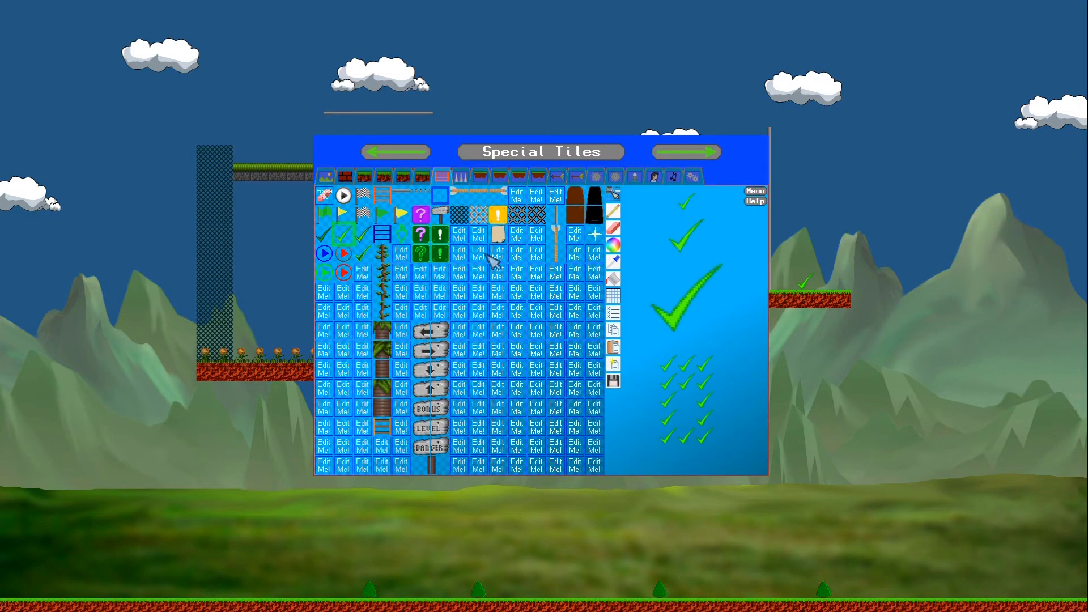
click(442, 218)
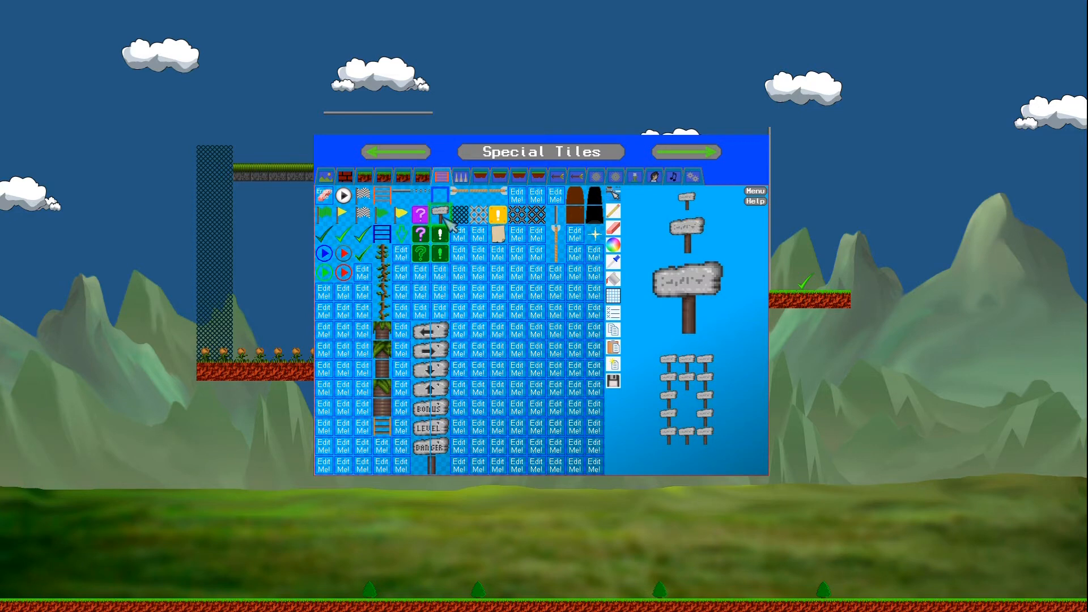
click(618, 312)
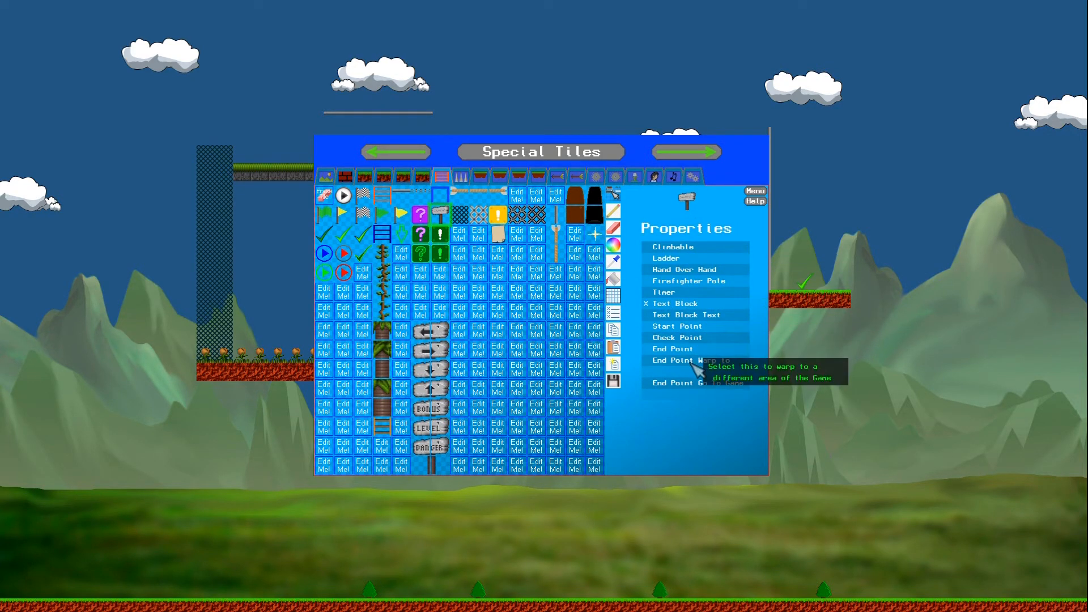
click(692, 315)
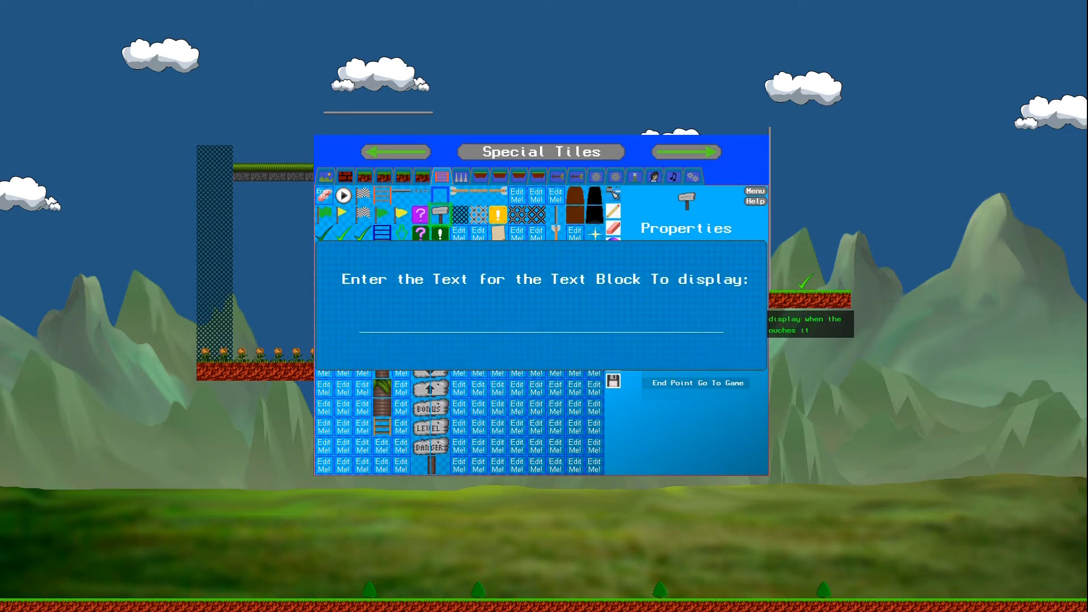
text(Well done for)
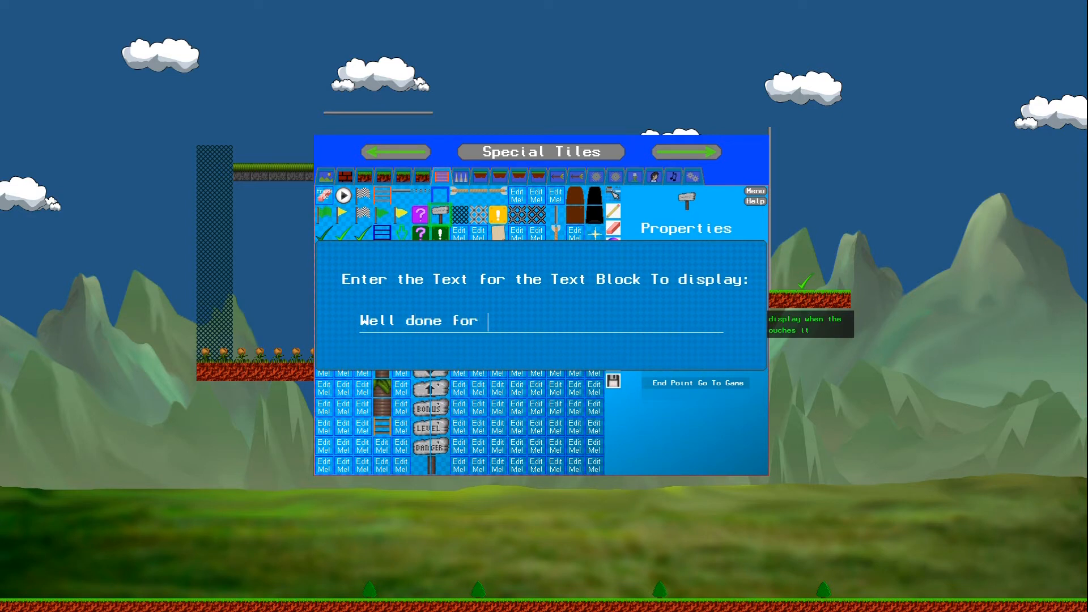
text( reaching a cc)
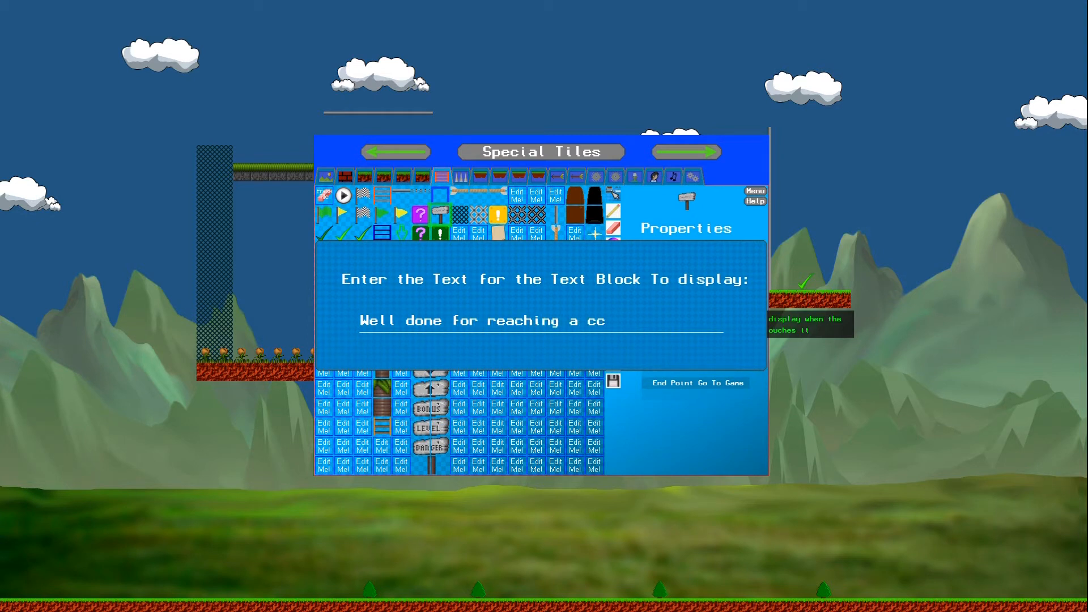
text(heckpoint)
key(Return)
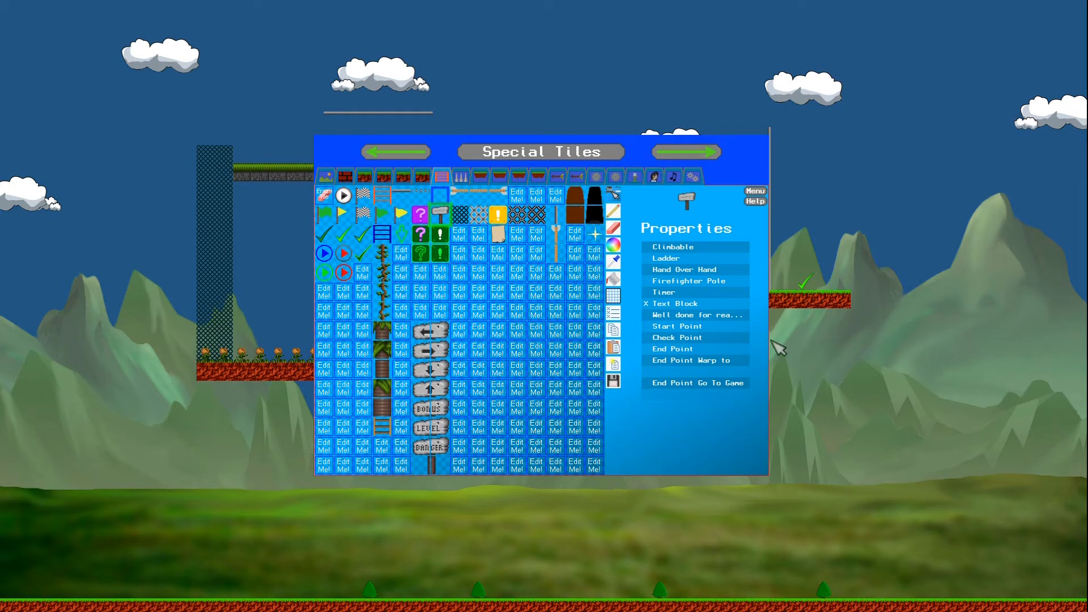
click(819, 380)
click(837, 276)
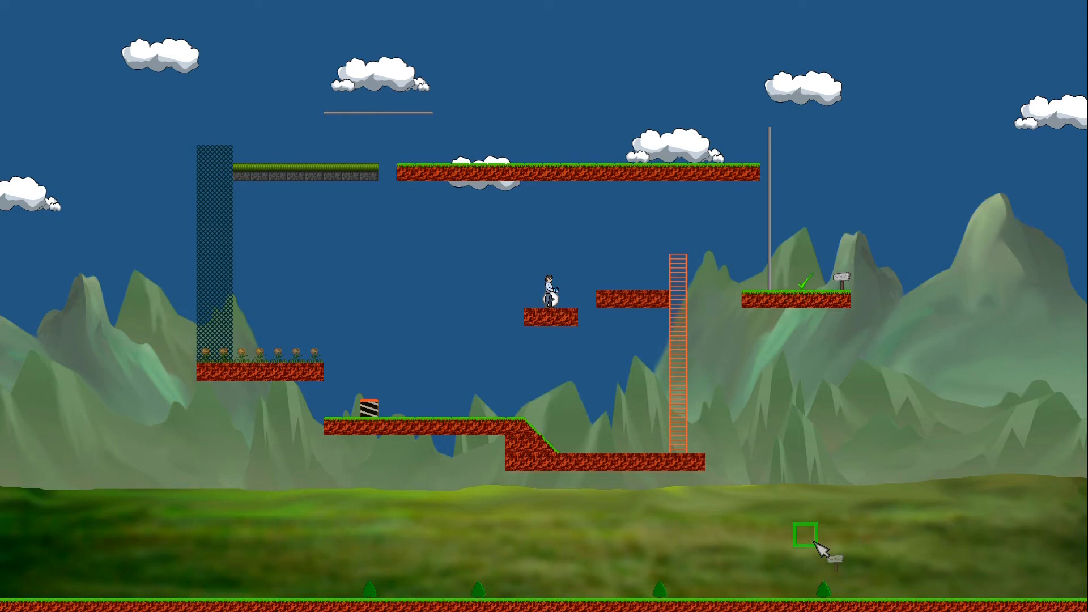
Step: Draw an eight-tile-tall blue ladder against the right end of the check mark platform, starting three rows above the platform
key(Tab)
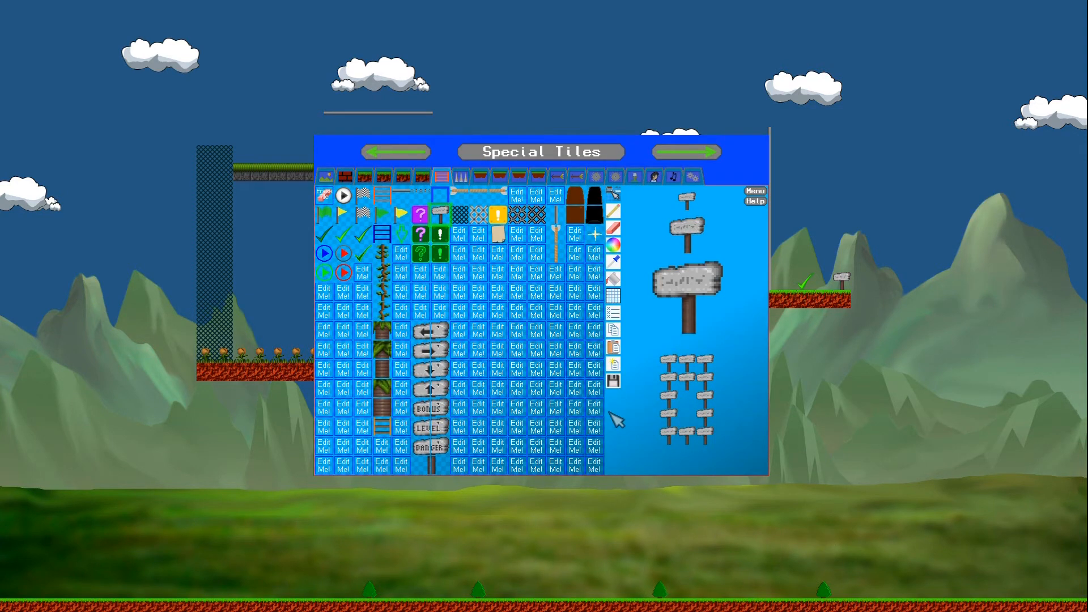
key(Tab)
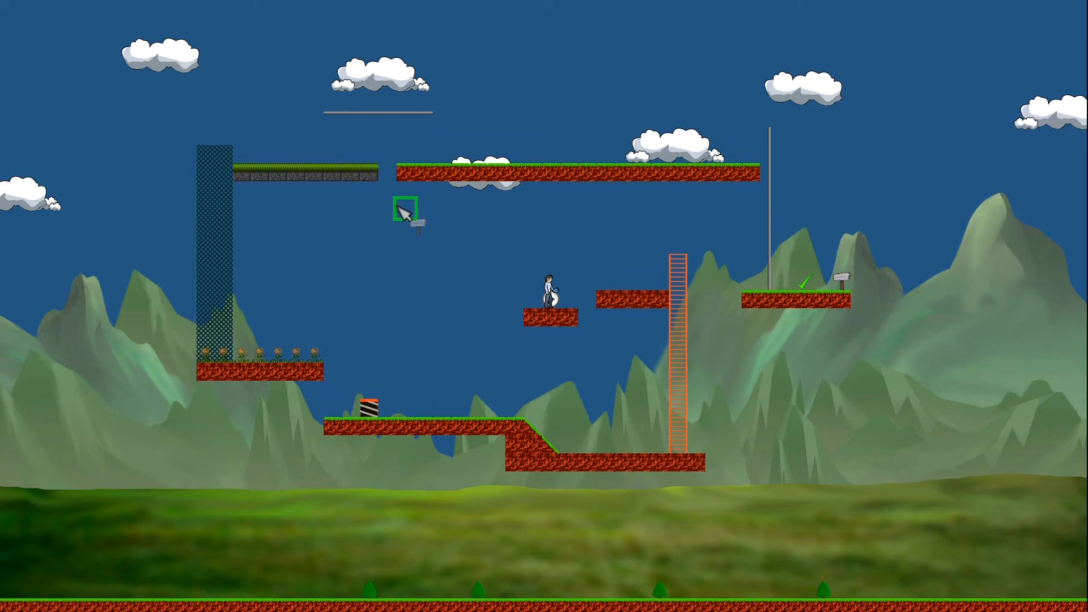
key(Tab)
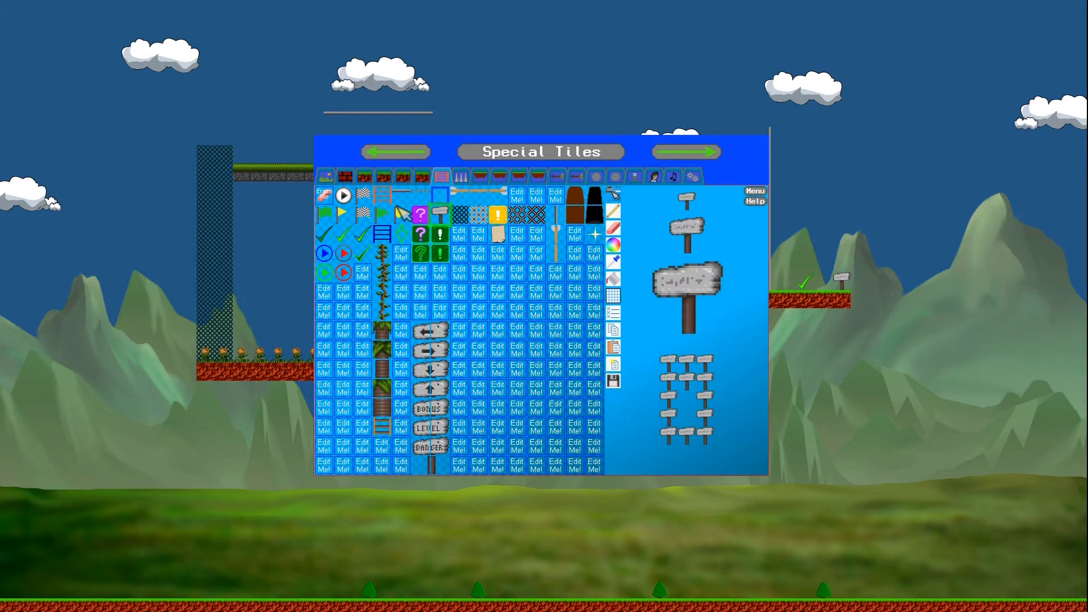
click(384, 234)
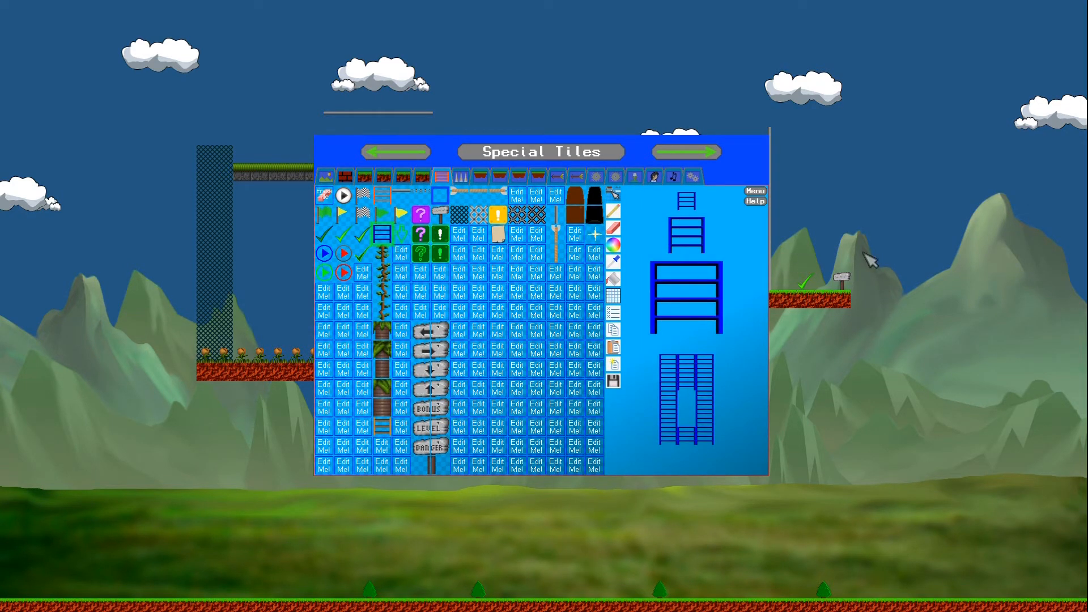
key(Tab)
drag(863, 251, 864, 378)
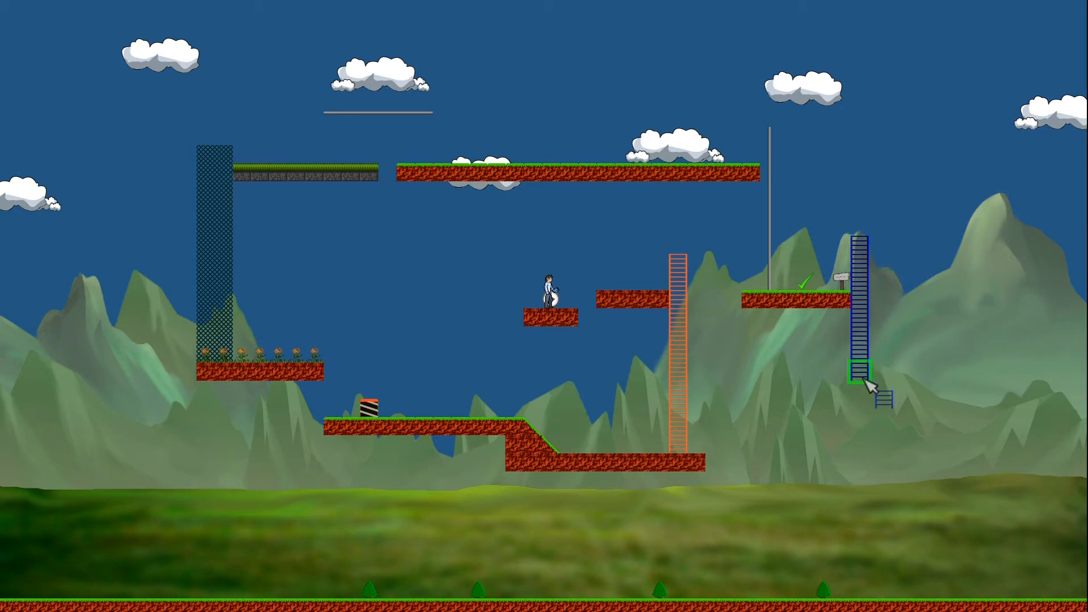
Step: Draw a seven-tile metallic gradient platform directly below the blue ladder, starting two tiles left of it
key(Tab)
key(Tab)
key(Tab)
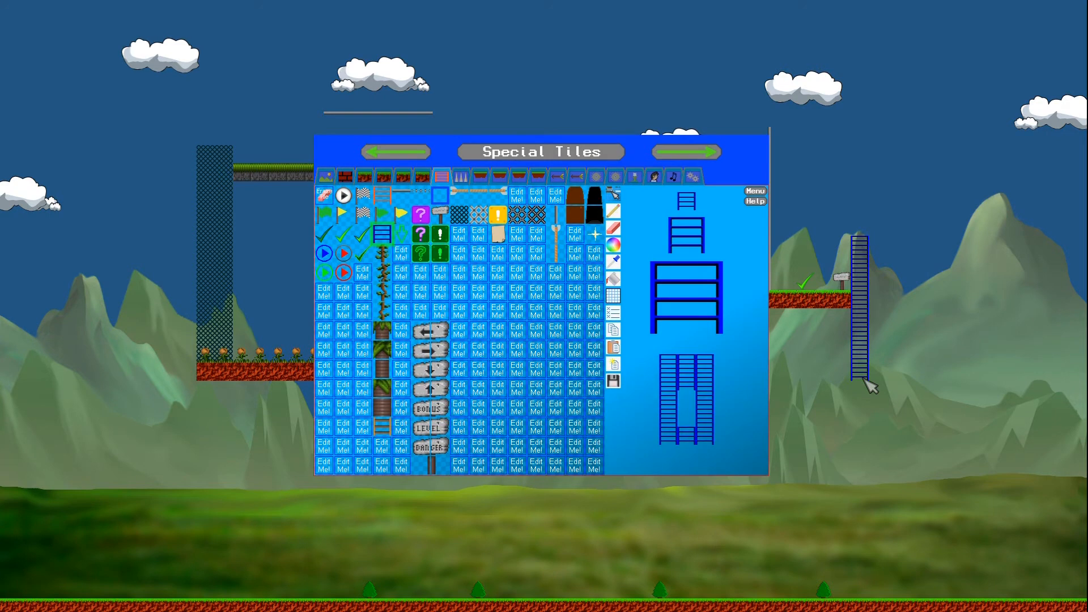
click(365, 178)
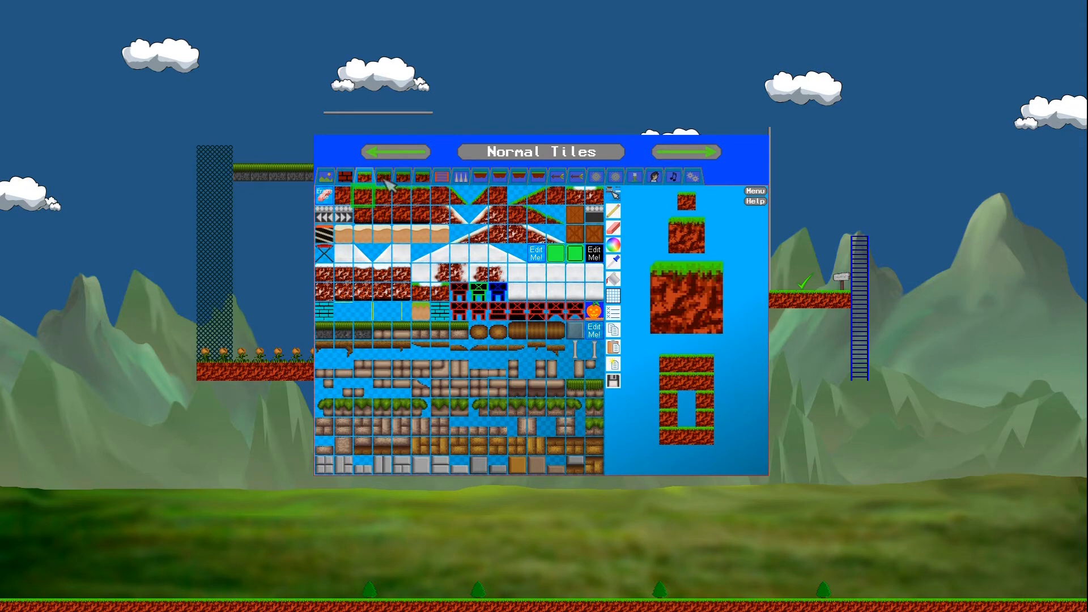
click(384, 180)
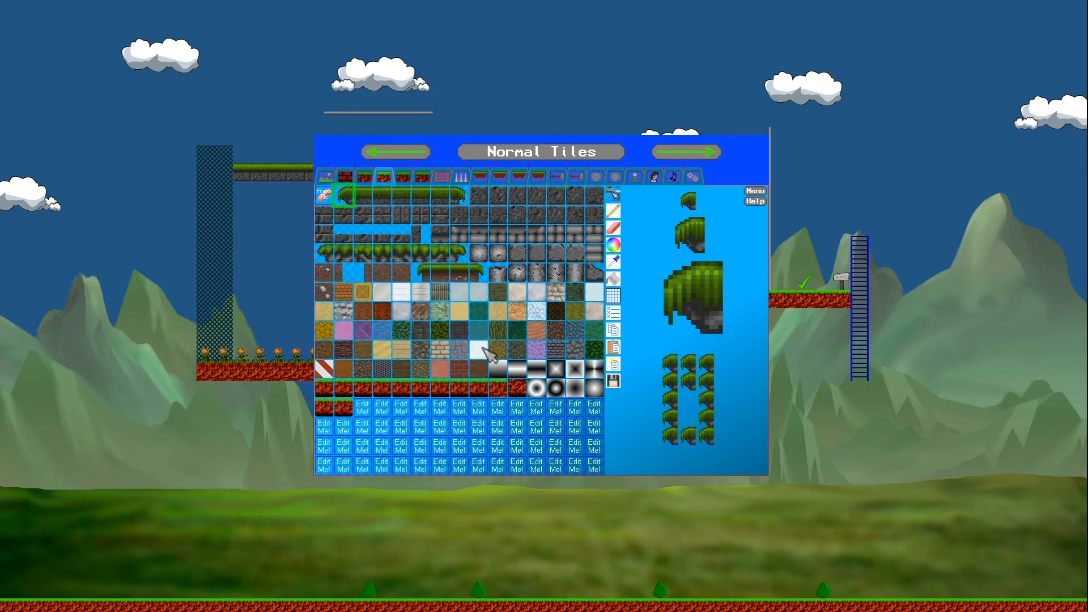
click(594, 389)
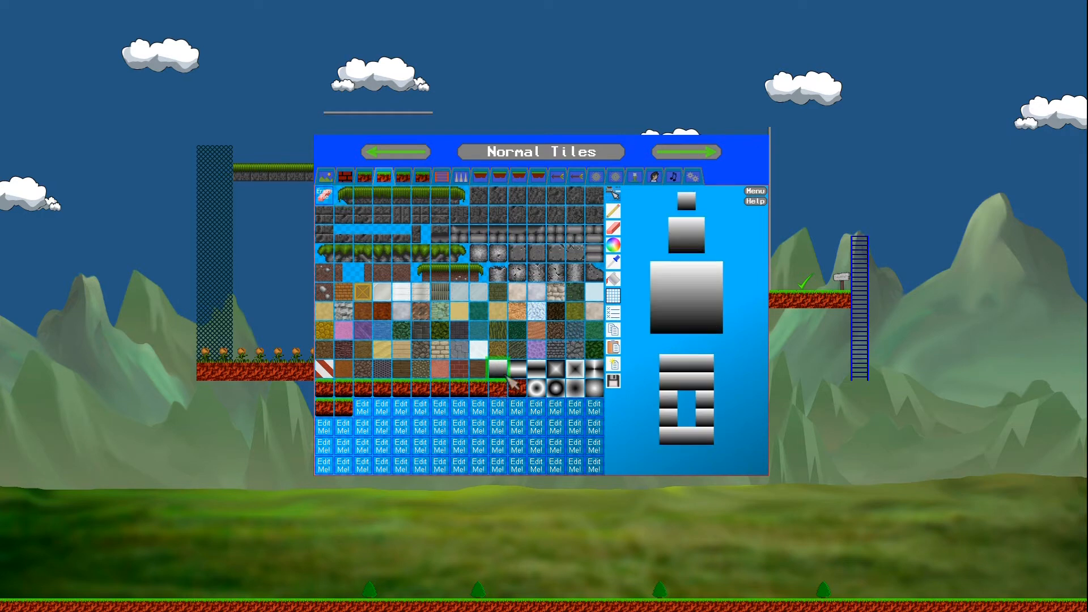
click(538, 370)
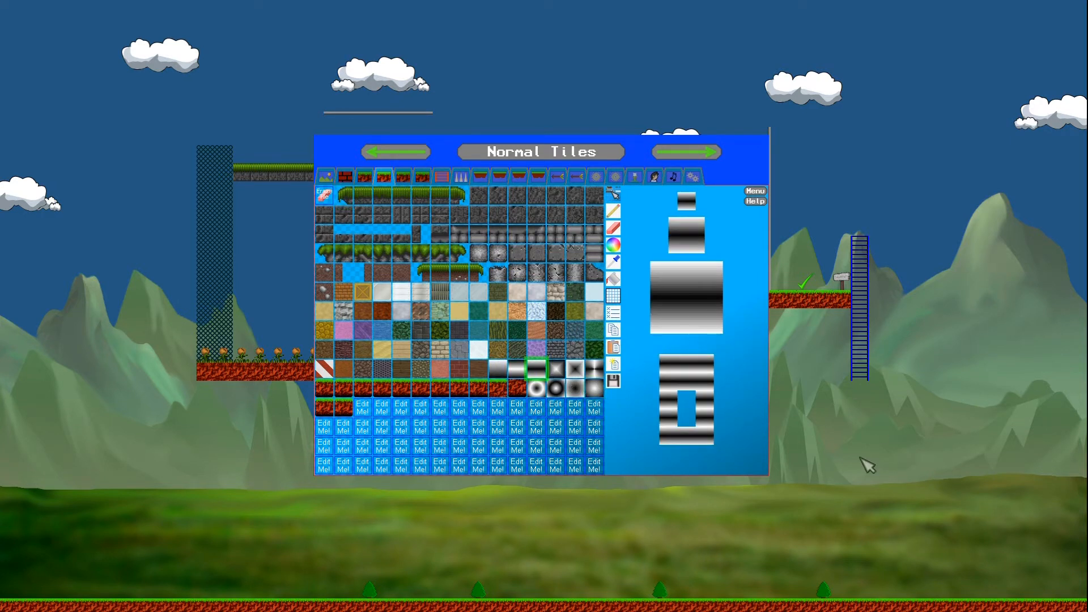
click(840, 399)
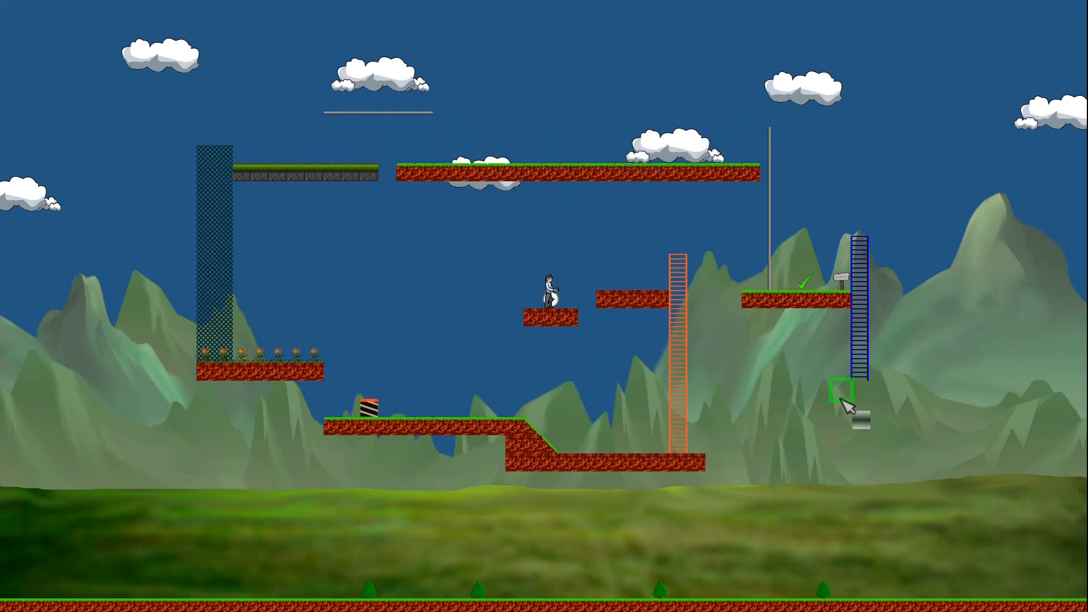
drag(822, 398, 901, 398)
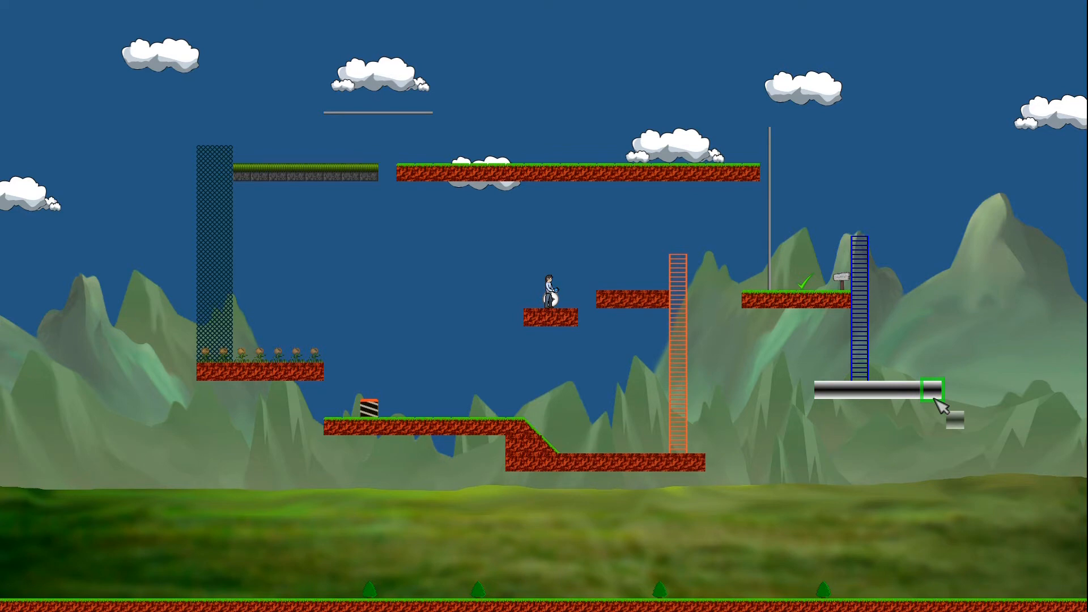
Step: Place a small spiked ball moving hazard above the seventh tile of the long grassy platform, leaving two empty rows between them
key(Tab)
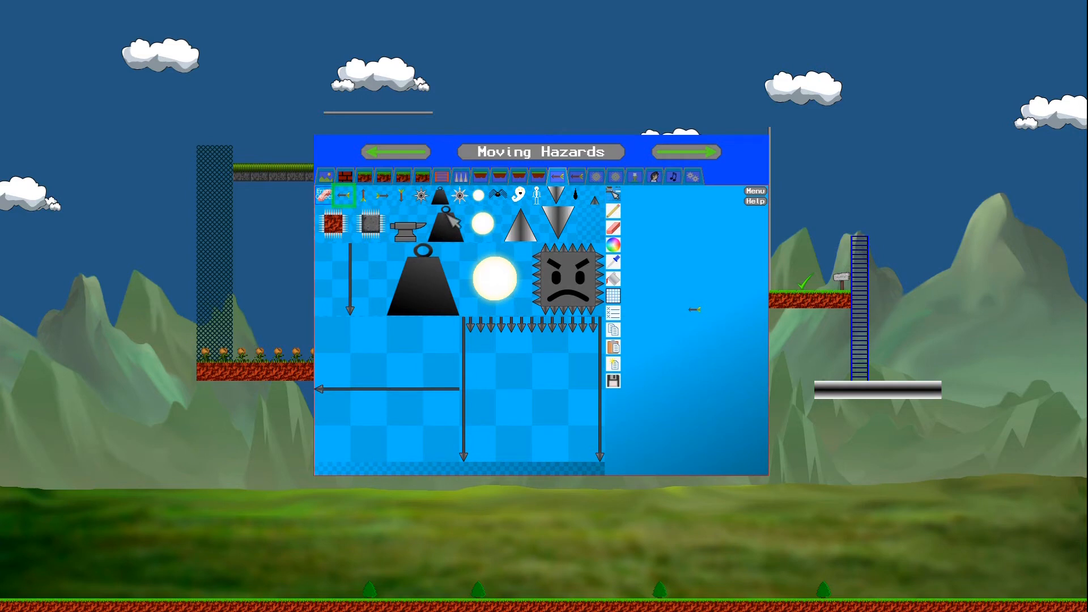
click(460, 196)
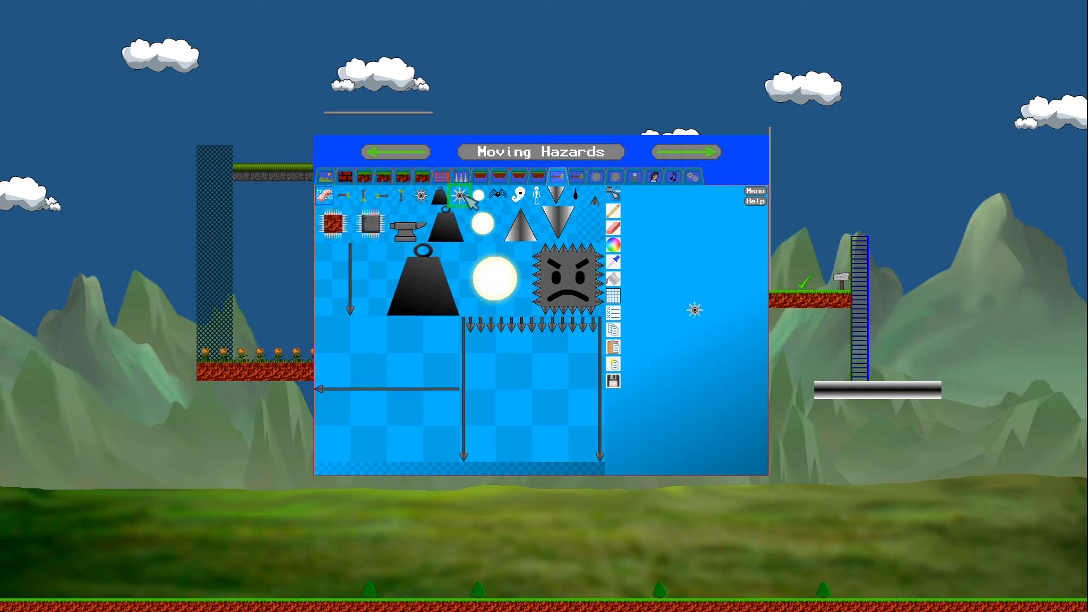
key(Tab)
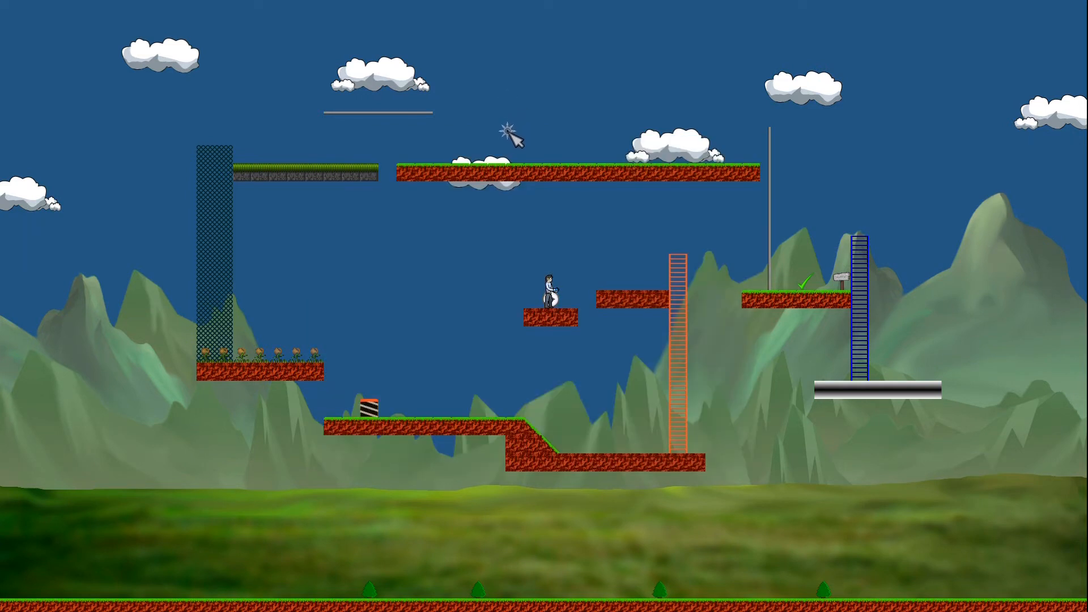
click(515, 119)
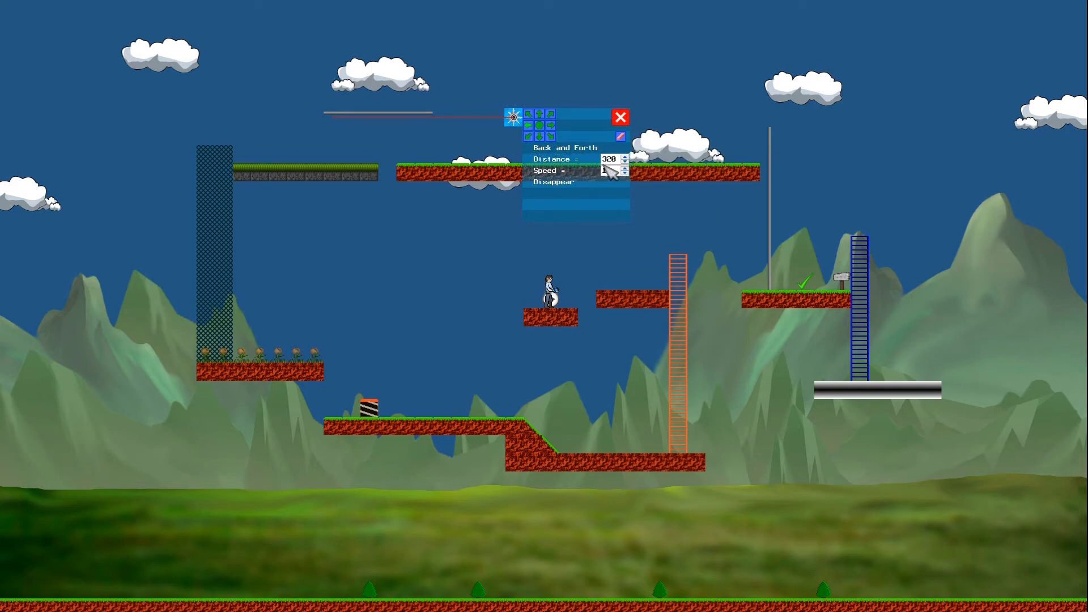
click(621, 124)
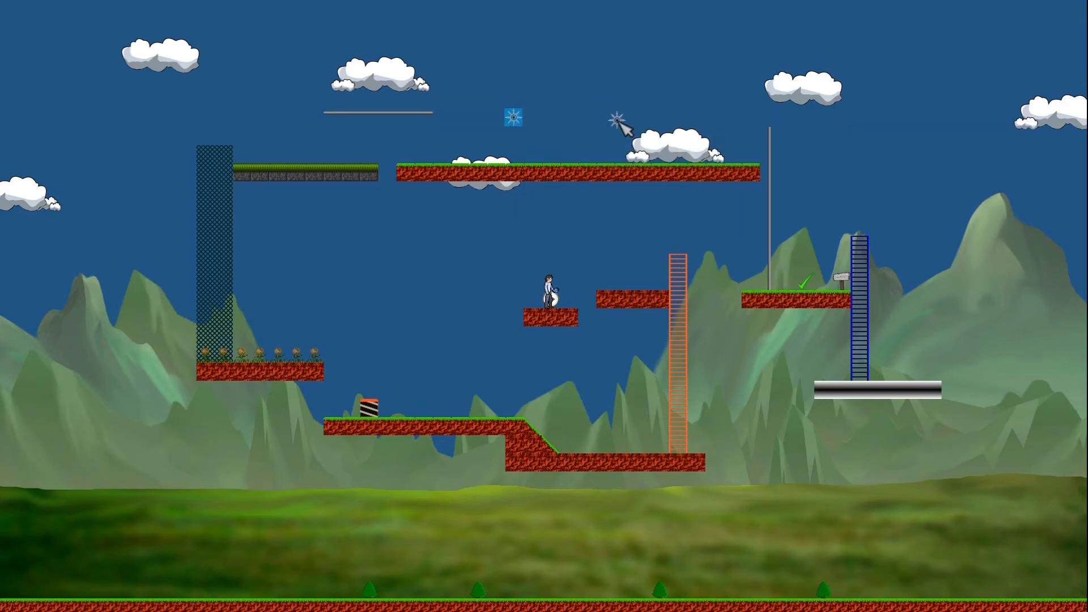
Step: Place two tall four-spike hazard tiles on the long grassy platform, above its tenth and sixteenth tiles
key(space)
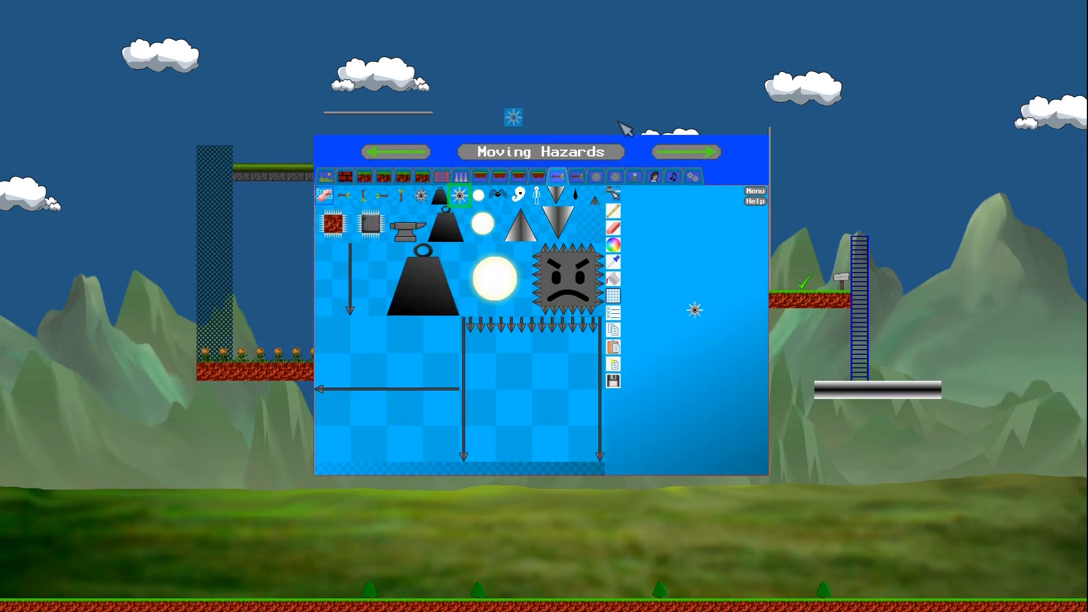
click(461, 177)
click(404, 235)
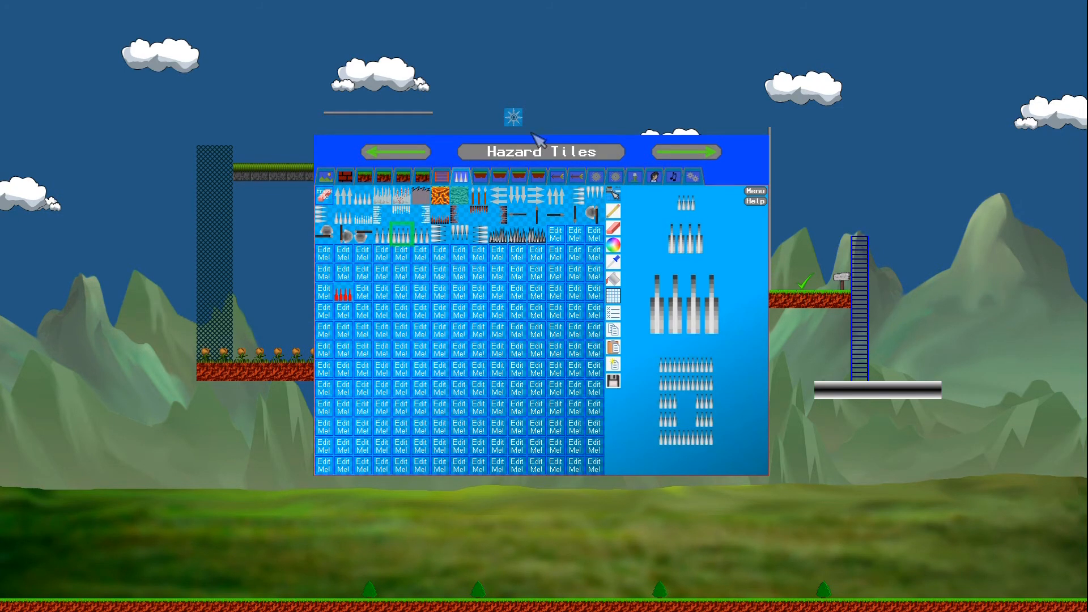
key(space)
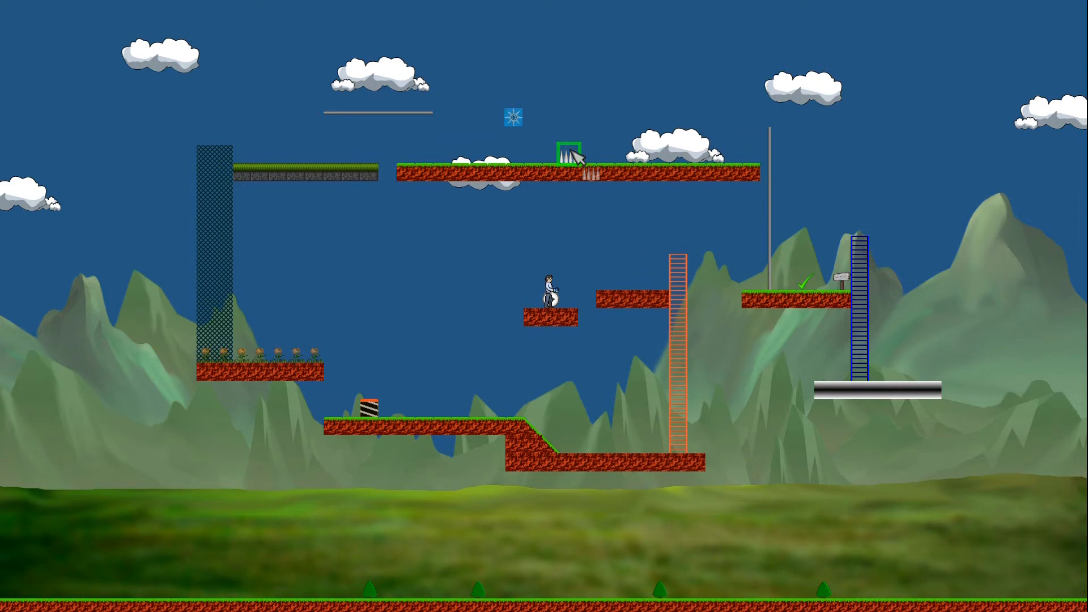
click(570, 151)
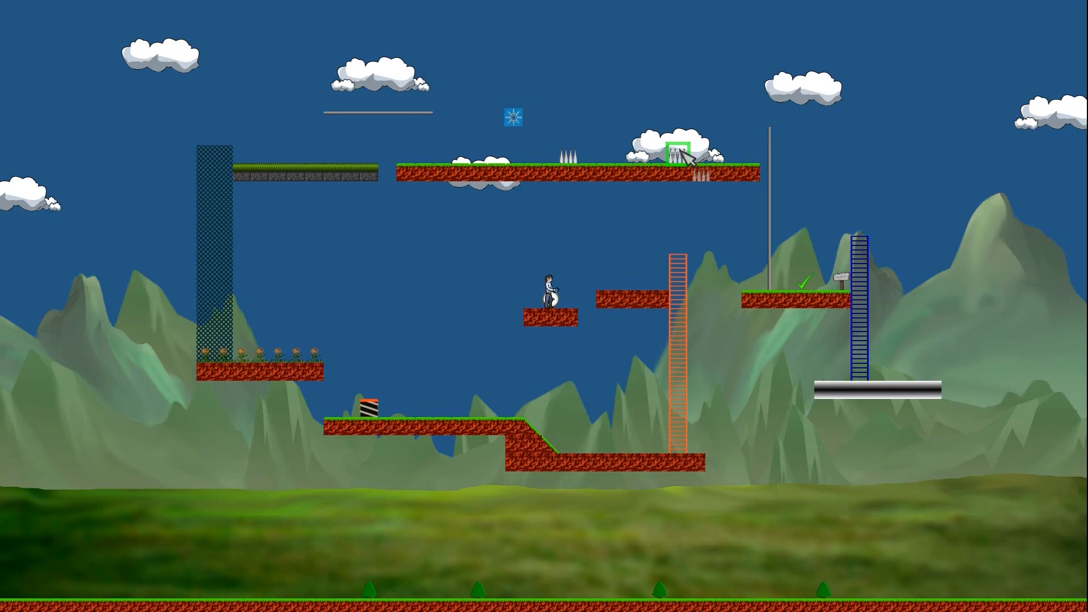
Step: Place the medium black curved-blade rotating hazard in the air above the second spike tile on the long grassy platform
key(space)
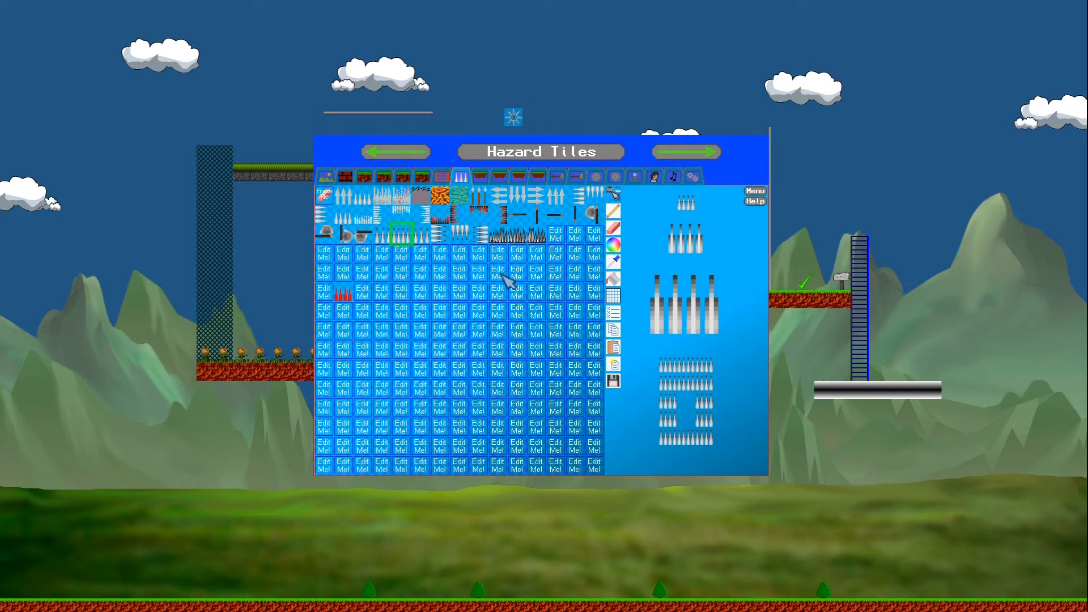
click(579, 178)
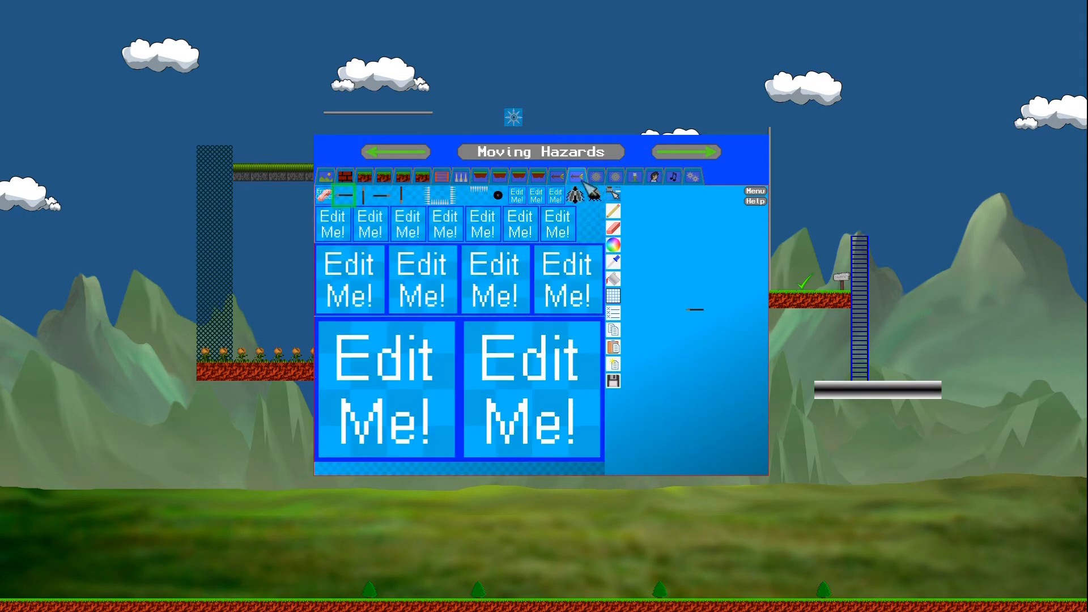
click(595, 177)
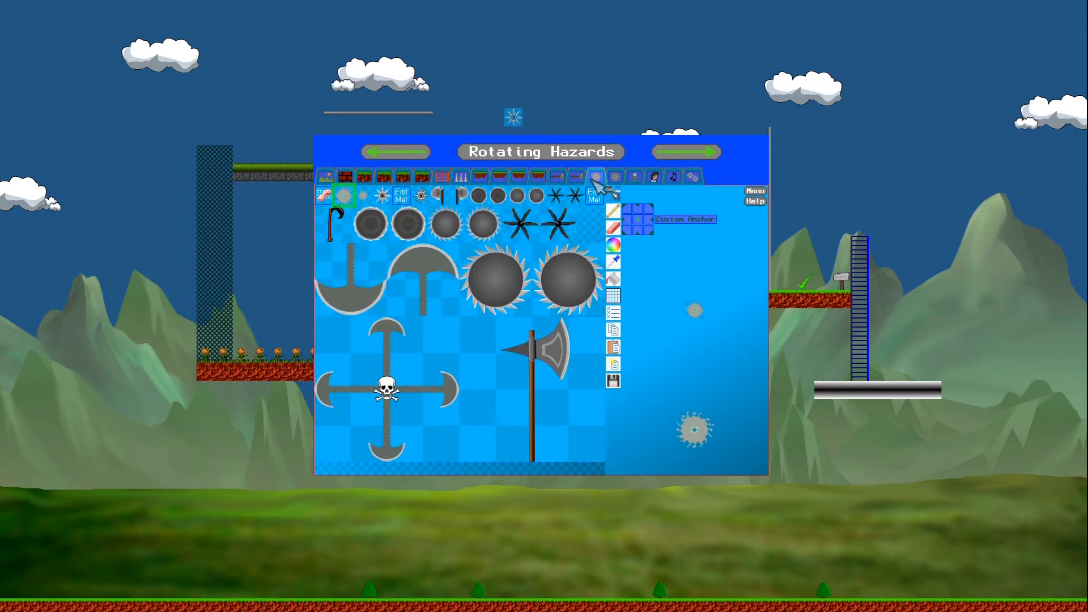
click(528, 232)
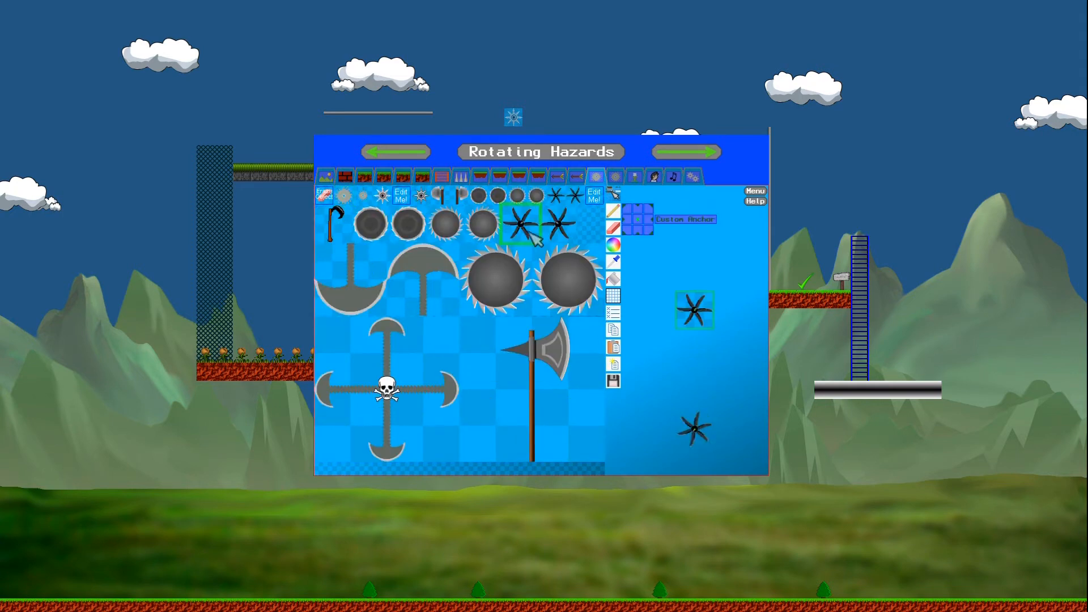
click(633, 102)
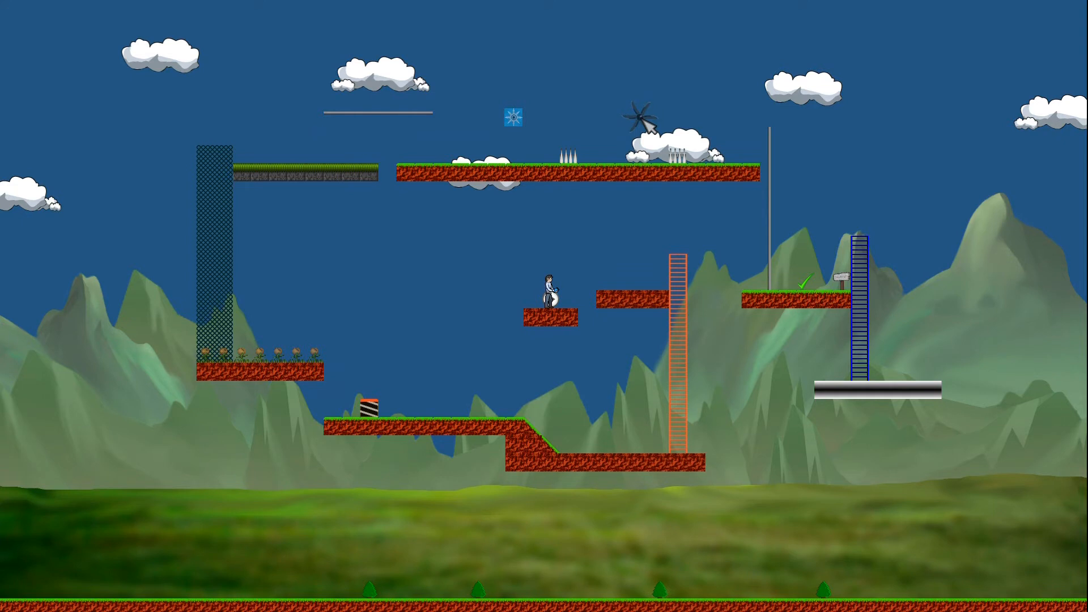
click(654, 88)
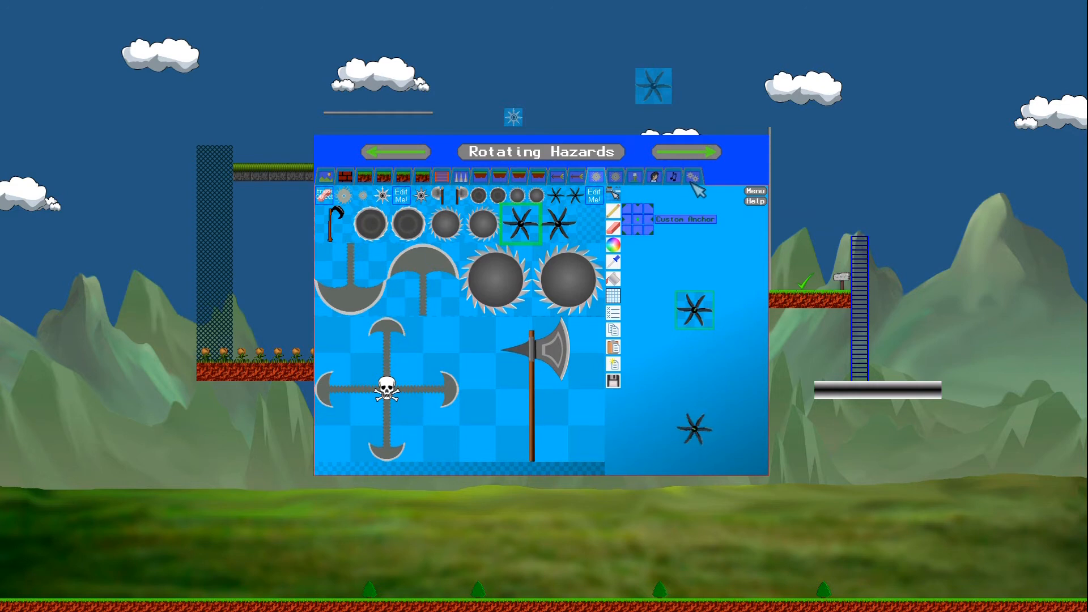
Step: Paint pink pencil strokes over the hair of the character's first Run frame
click(655, 178)
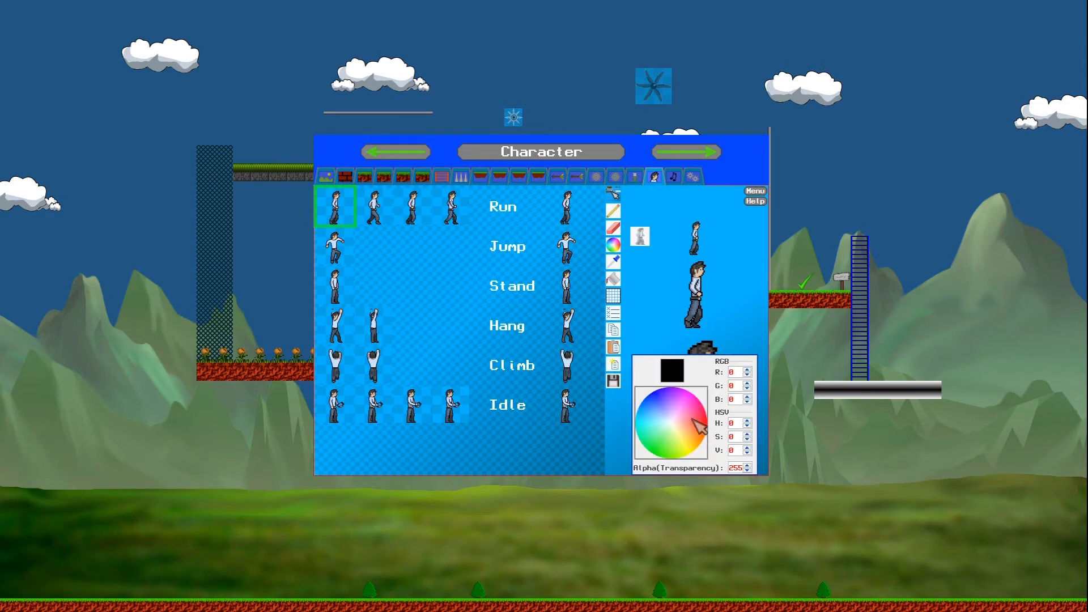
click(703, 426)
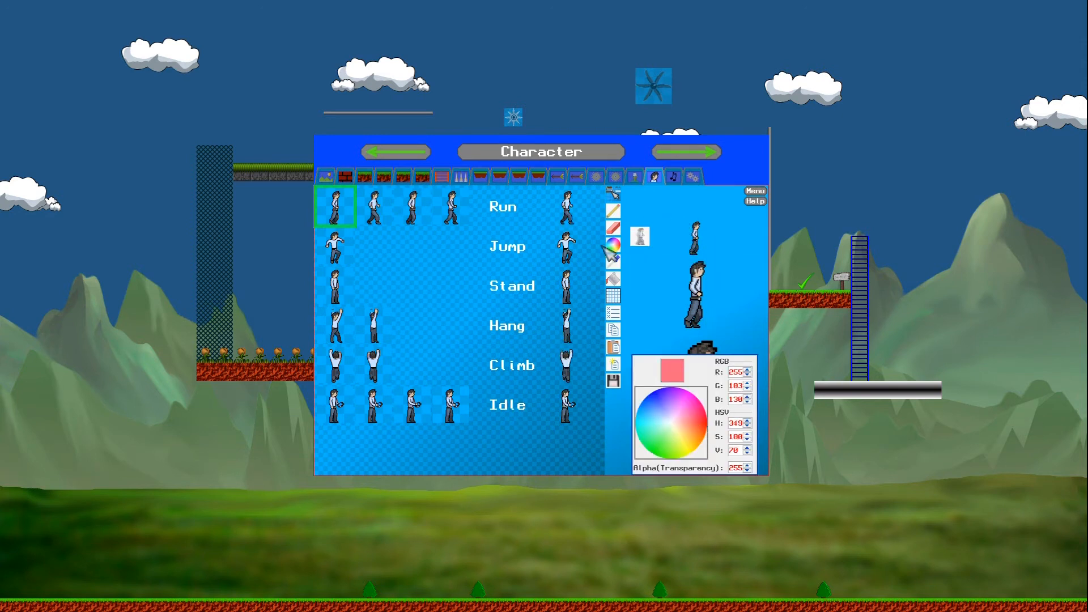
click(613, 211)
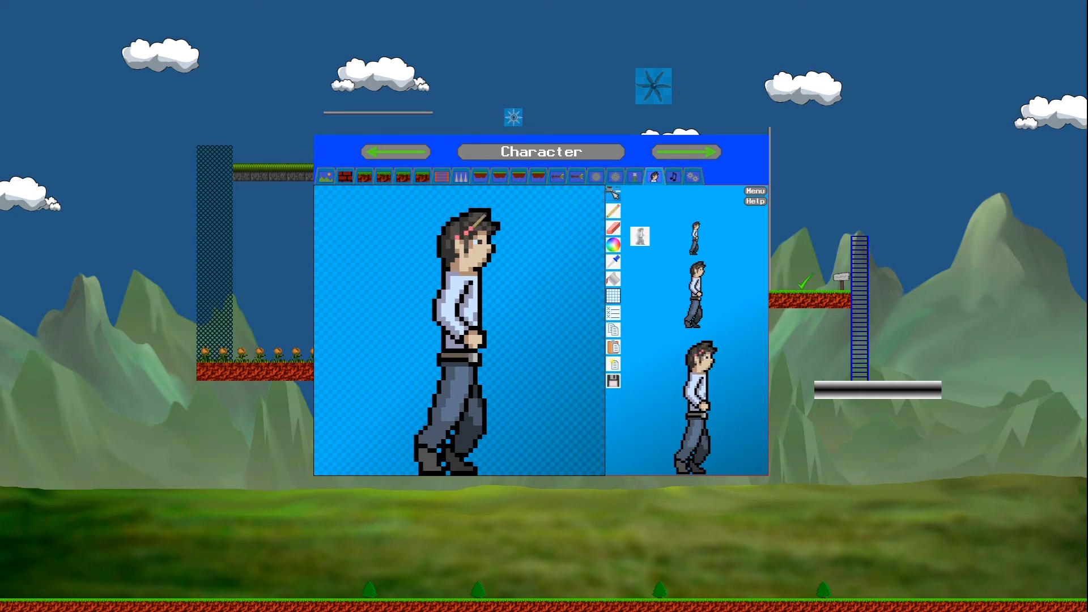
drag(479, 226, 462, 218)
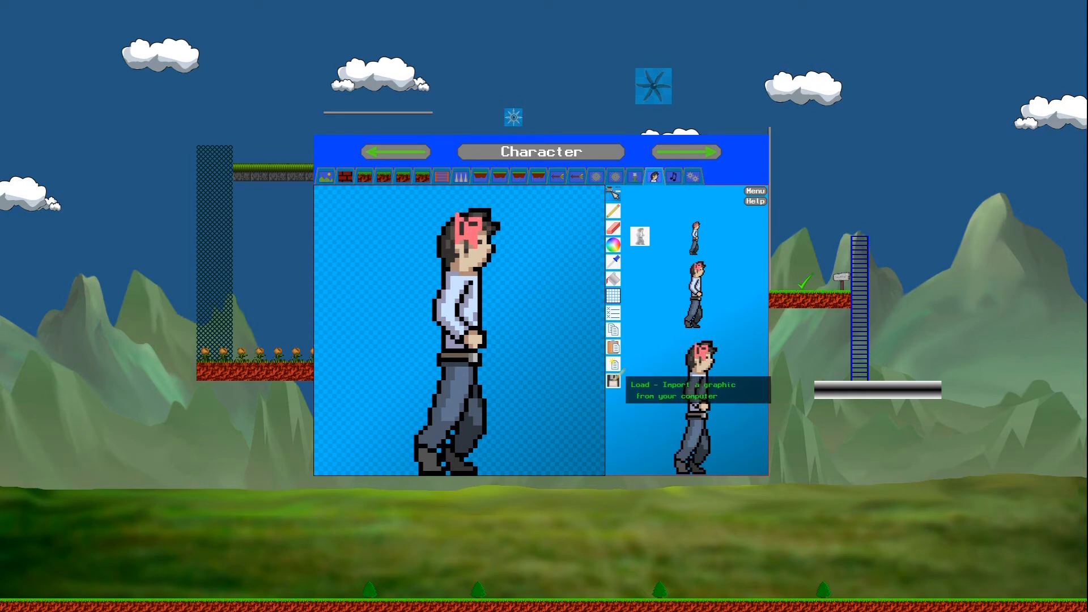
click(615, 378)
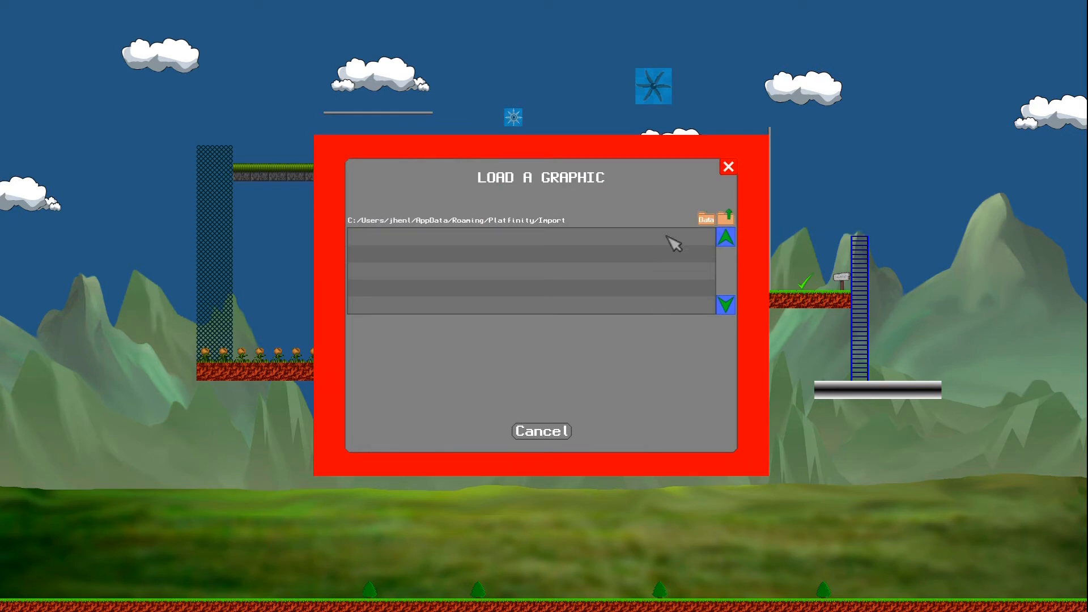
click(544, 435)
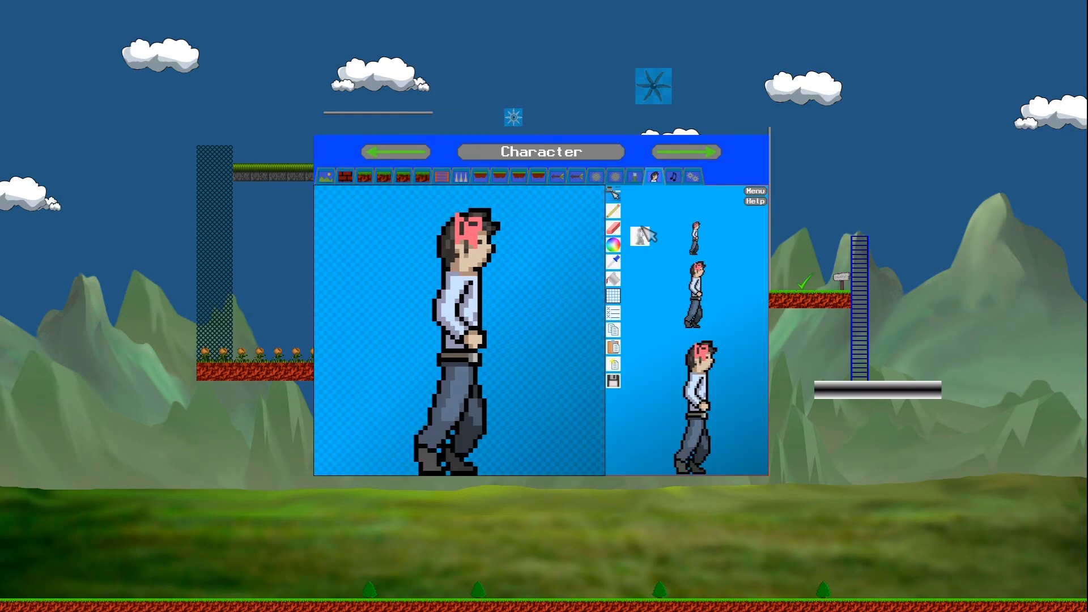
Step: Review the Music, Jump and Hurt sound slots and the movement and zoom options in the game settings
click(676, 178)
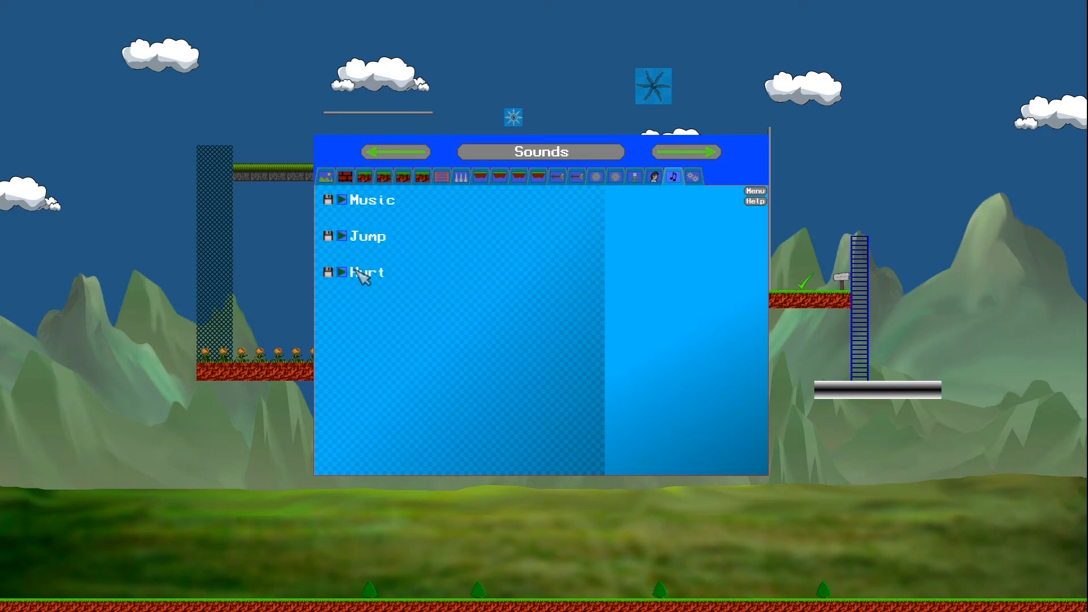
click(695, 155)
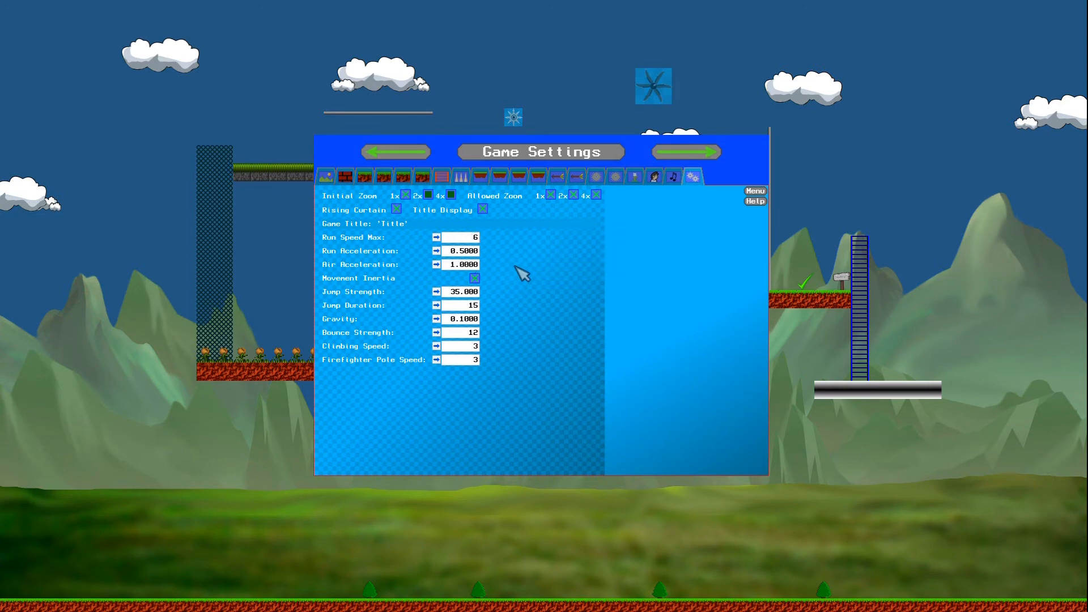
Step: Place the wide brown brick platform in the air between the flower platform and the start platform, with the Icy option on
click(443, 177)
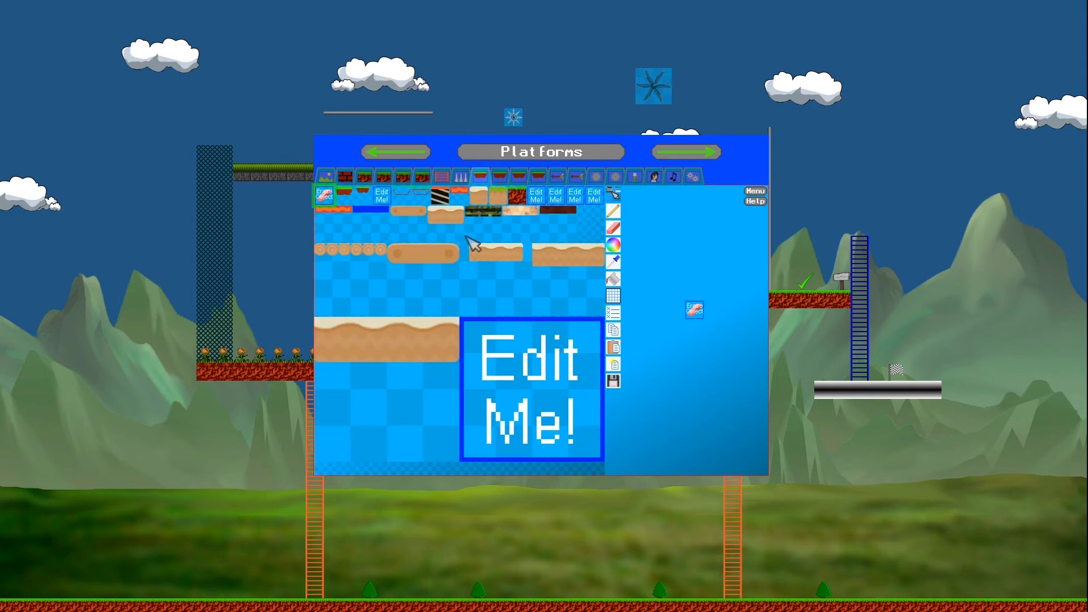
click(502, 178)
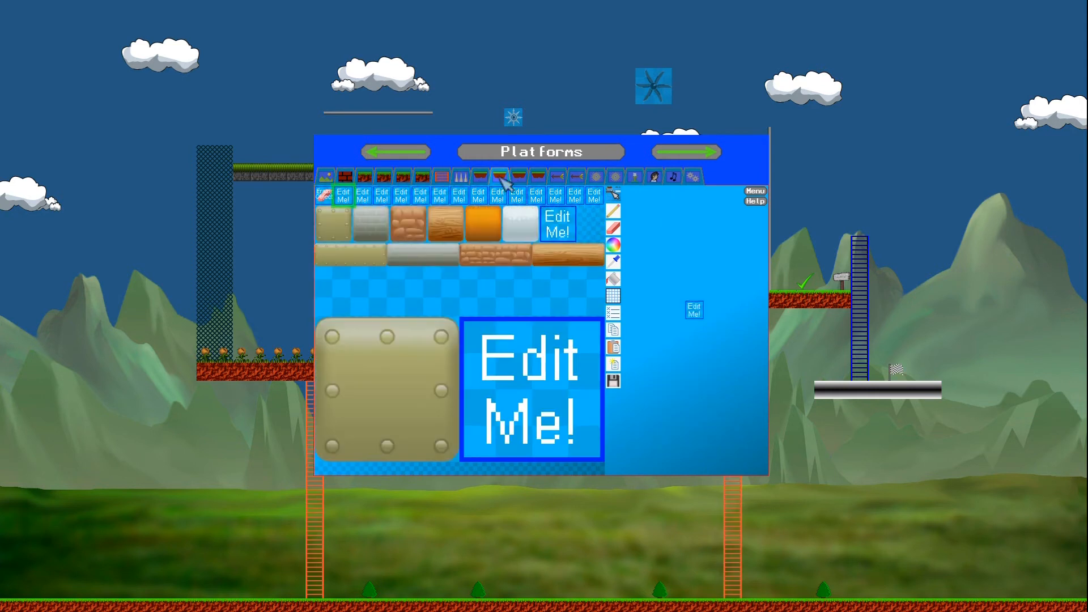
click(533, 266)
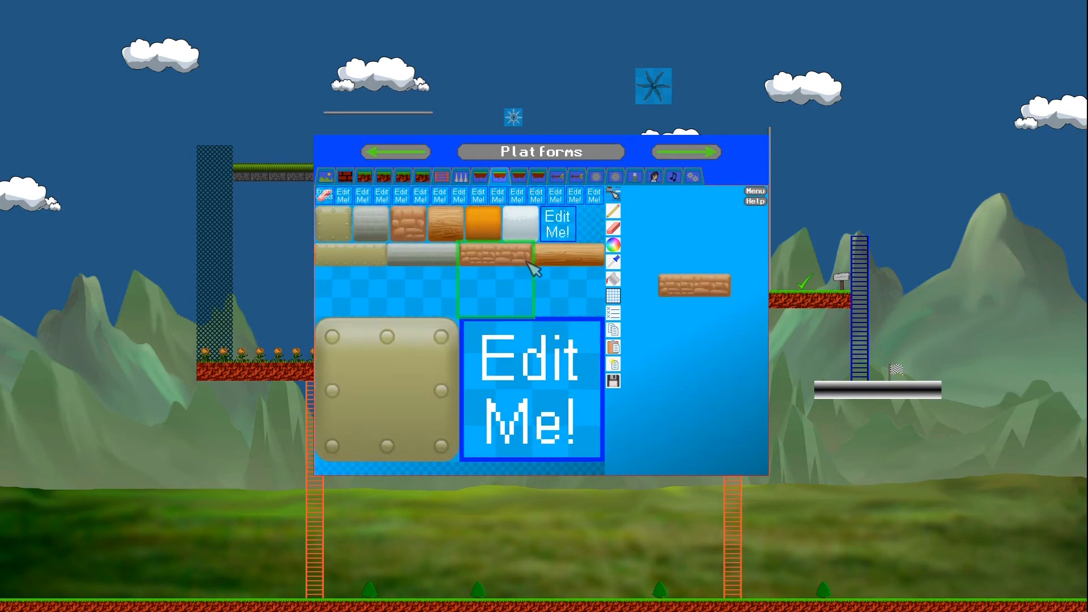
click(837, 462)
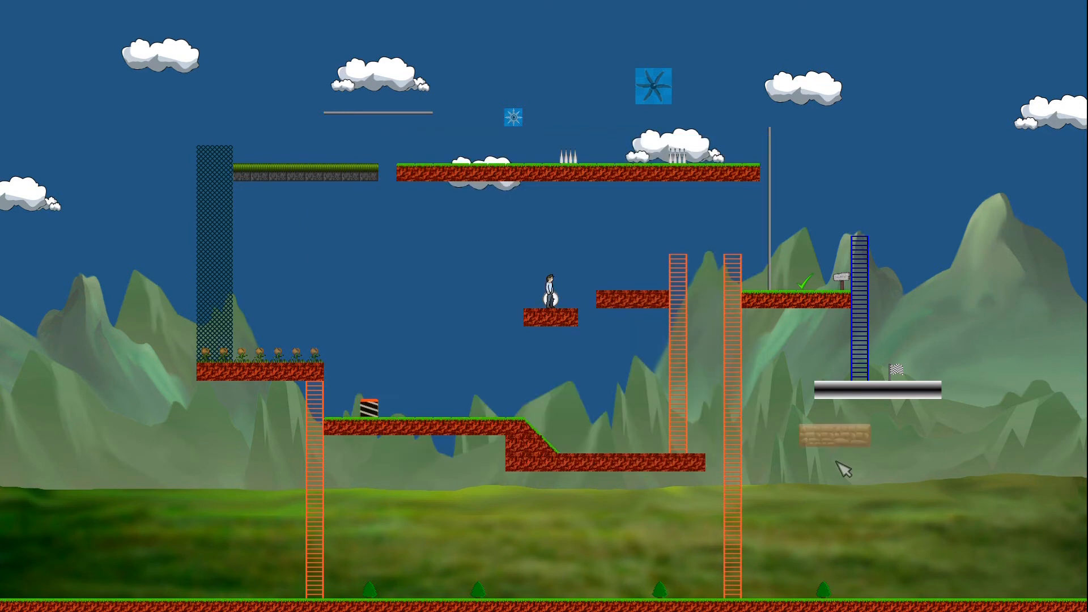
click(397, 325)
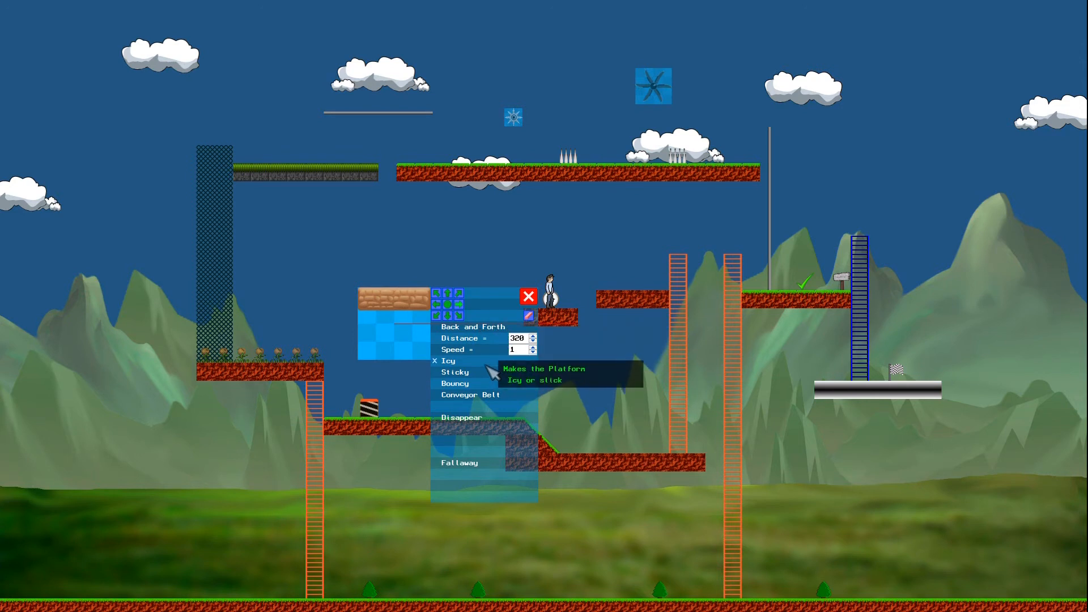
click(529, 297)
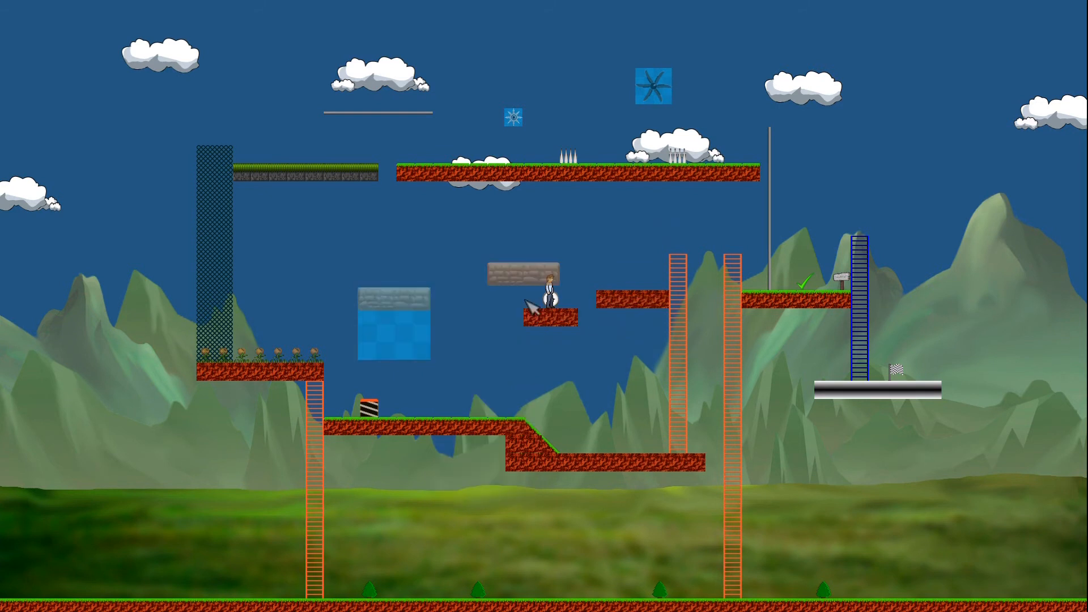
Step: Play-test the brick platform by running the character left from the start point, and return to the level editor
key(Return)
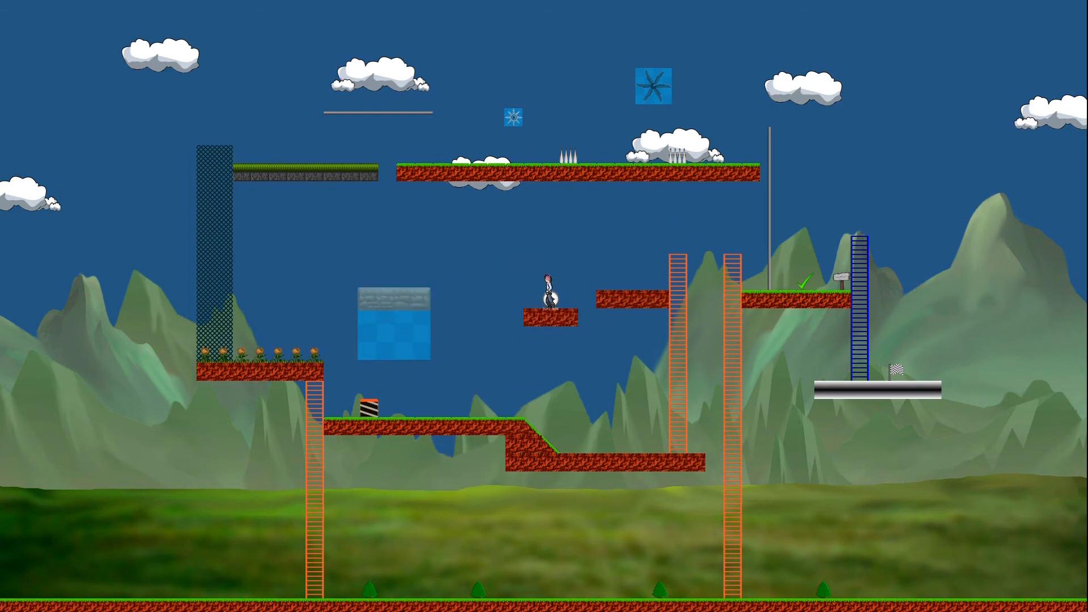
key(Left)
key(z)
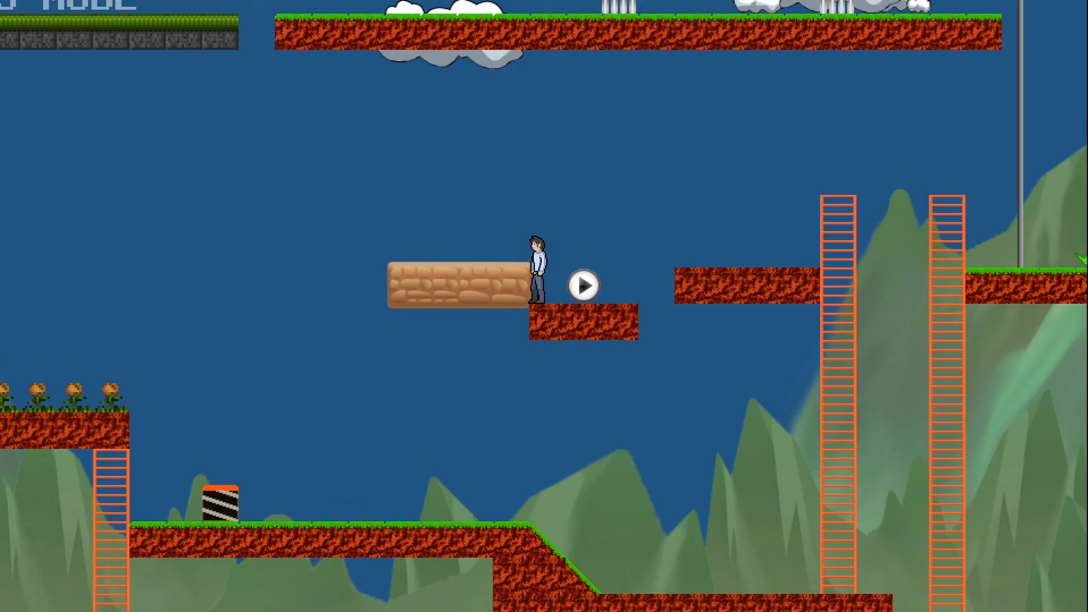
key(z)
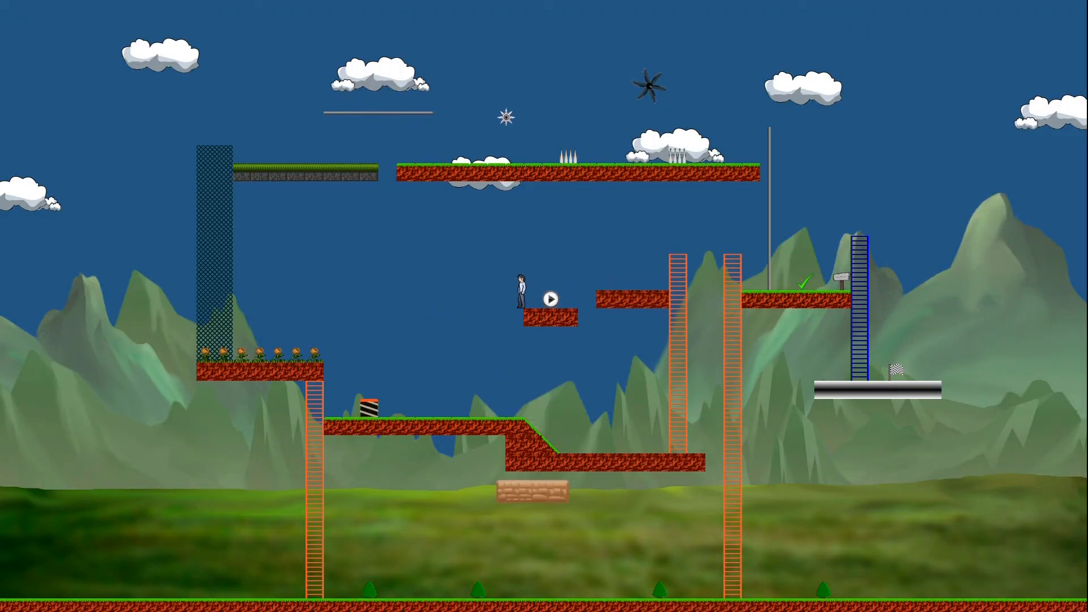
key(Escape)
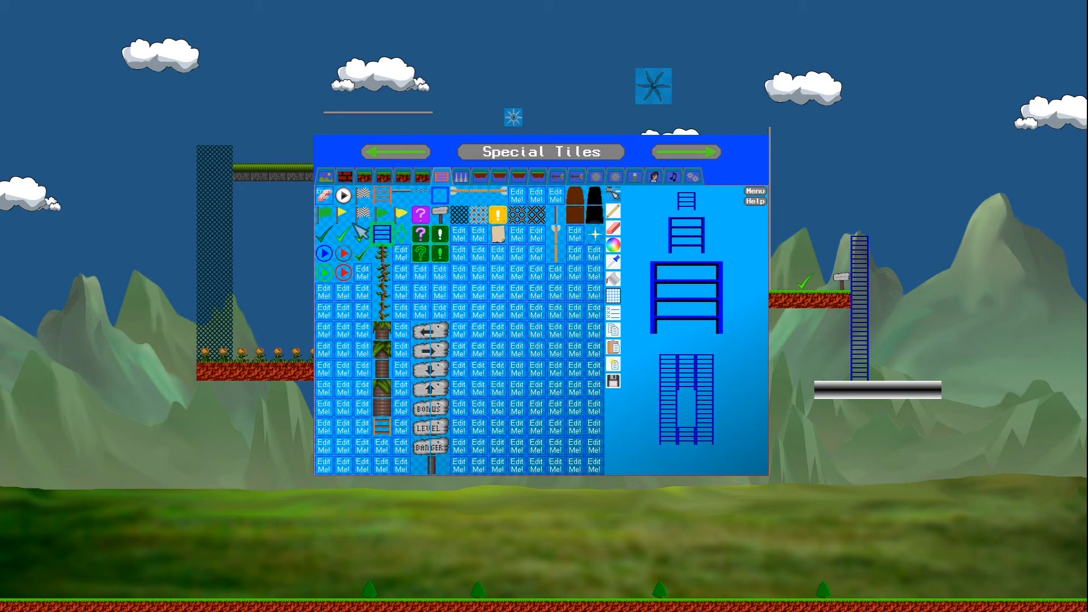
Step: Check the End Point property of the second-row checkered flag tile and place it on the metal platform right of the blue ladder
click(363, 214)
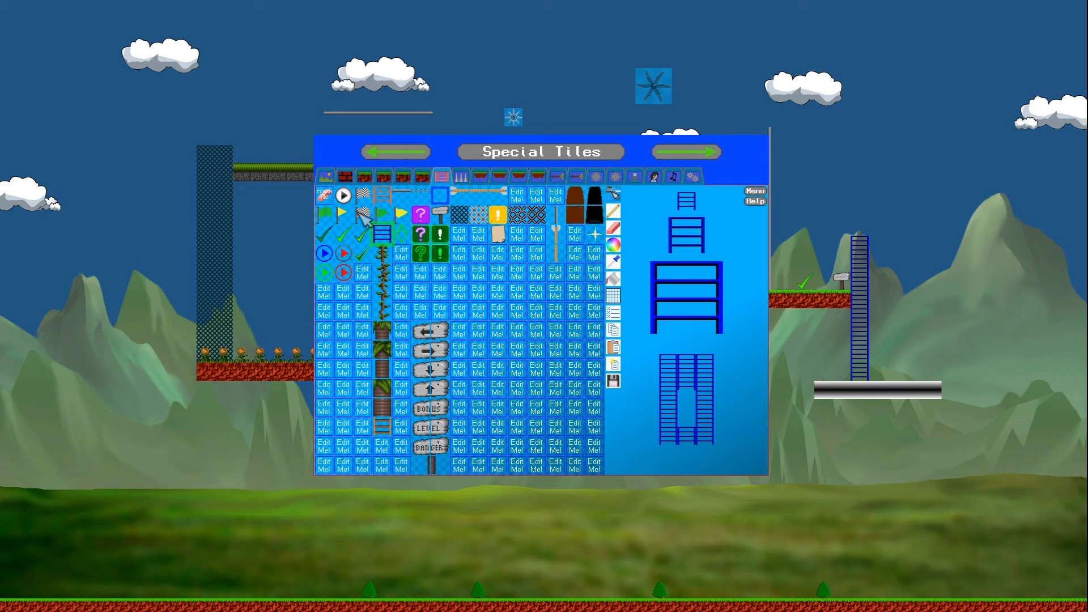
click(617, 314)
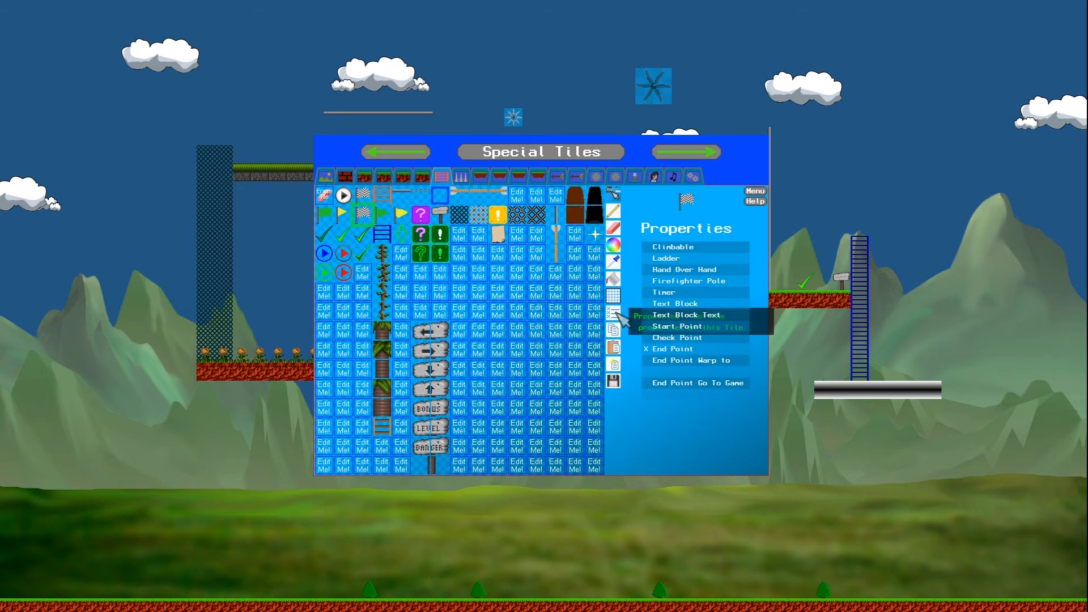
mouse_move(658, 322)
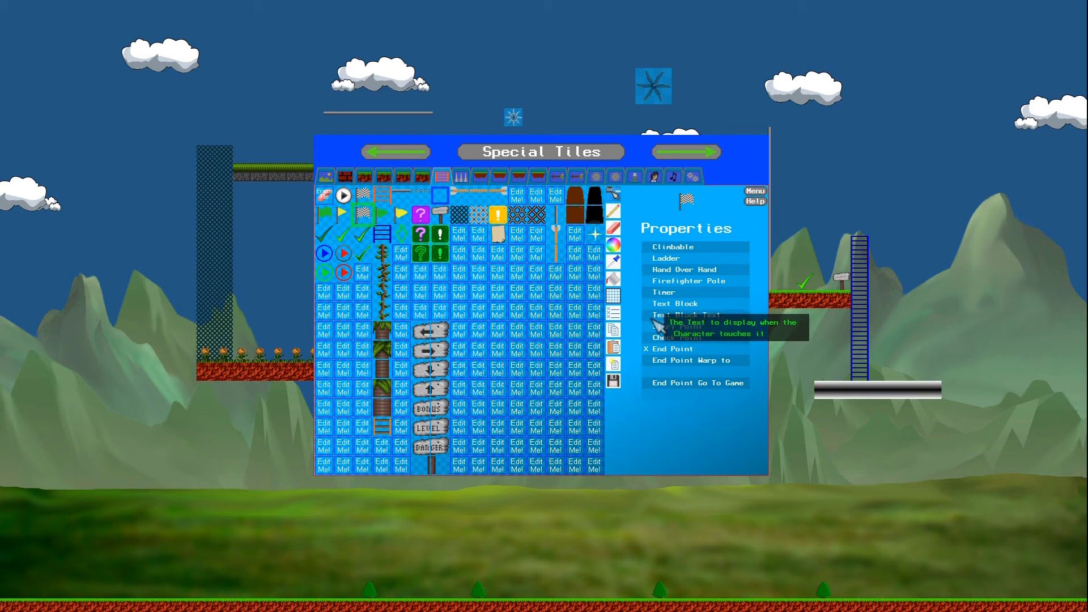
mouse_move(689, 354)
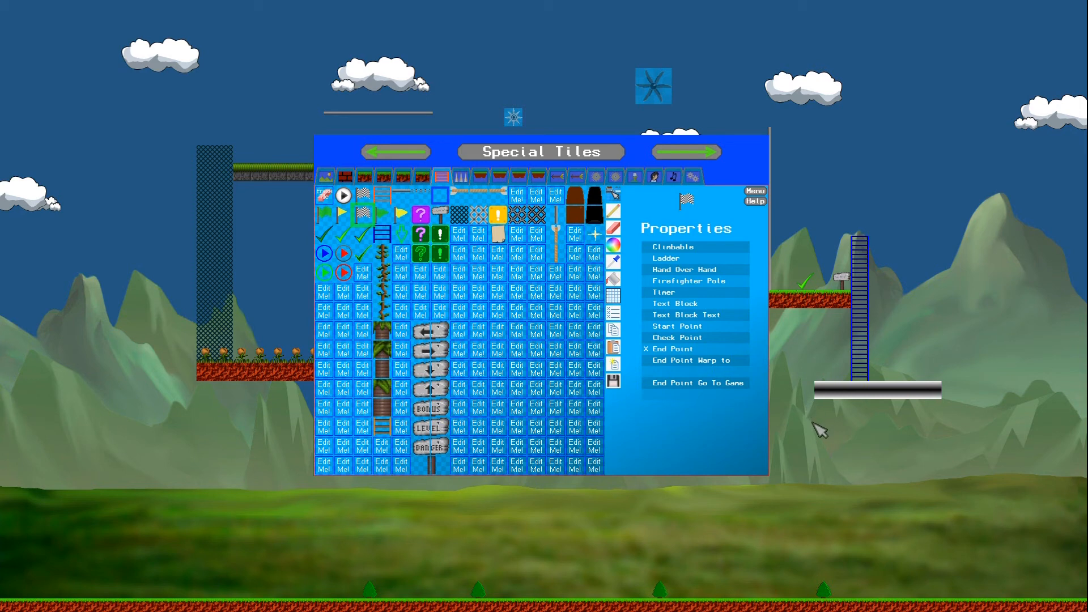
click(903, 372)
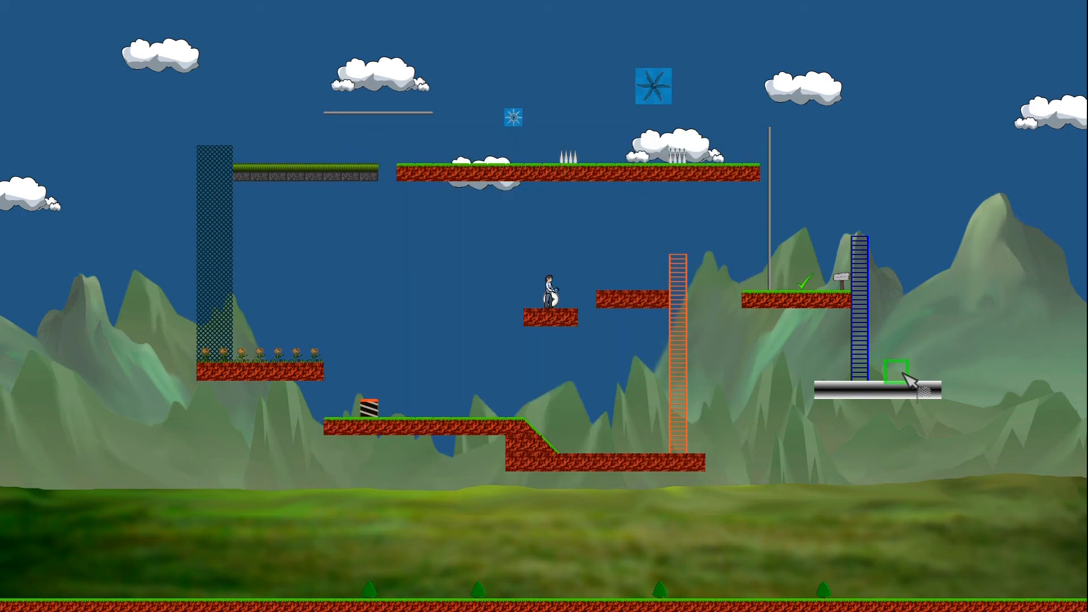
click(904, 374)
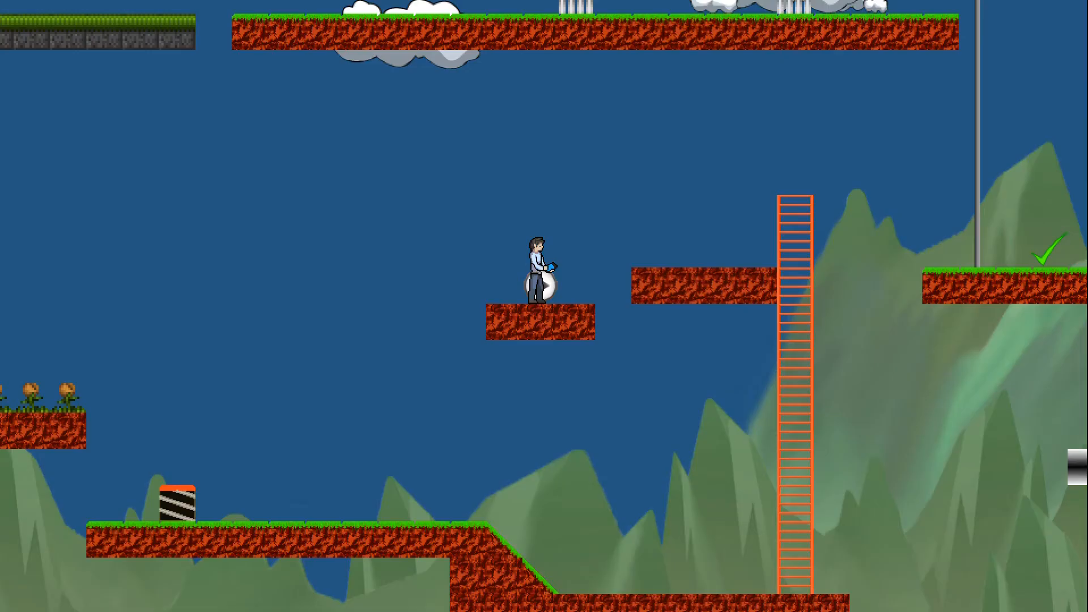
Step: Play-test the start of the level: jump down to the lower platform, climb the orange ladder and step onto the dirt platform beside it
key(space)
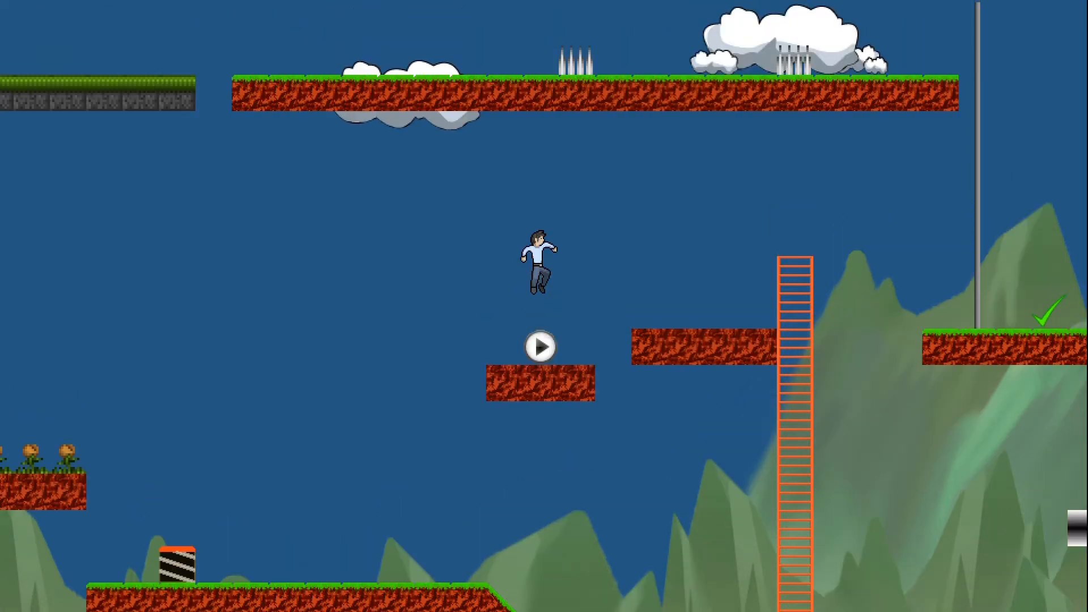
key(Right)
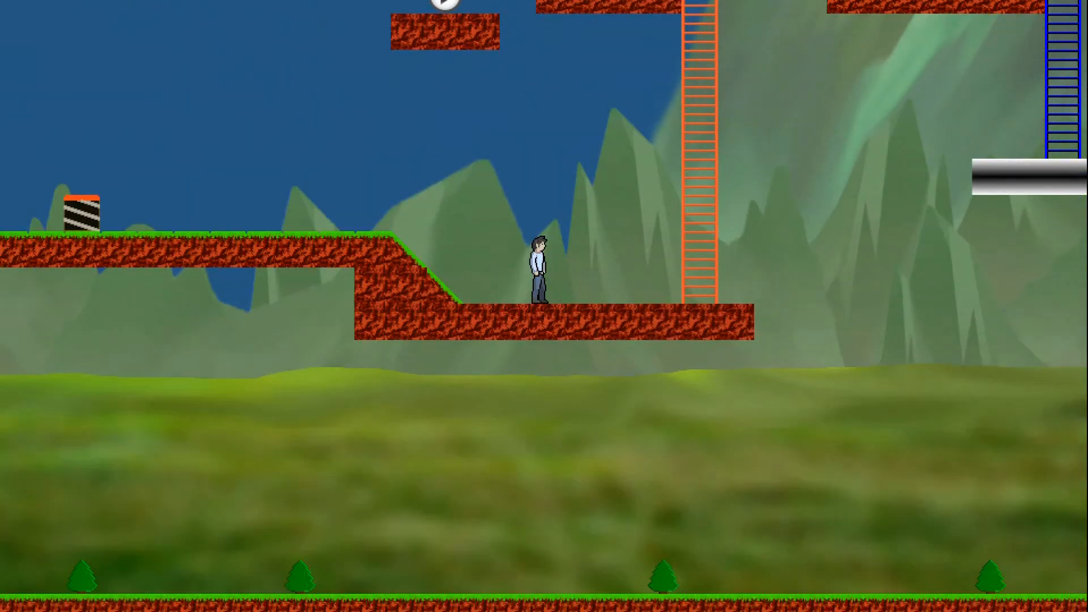
key(Right)
key(Up)
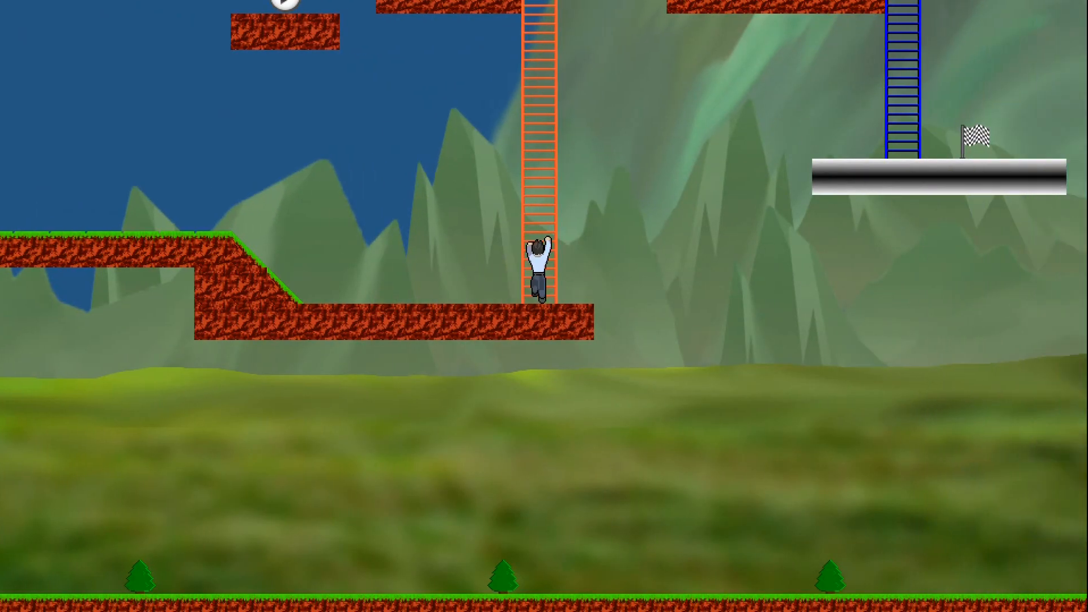
key(Up)
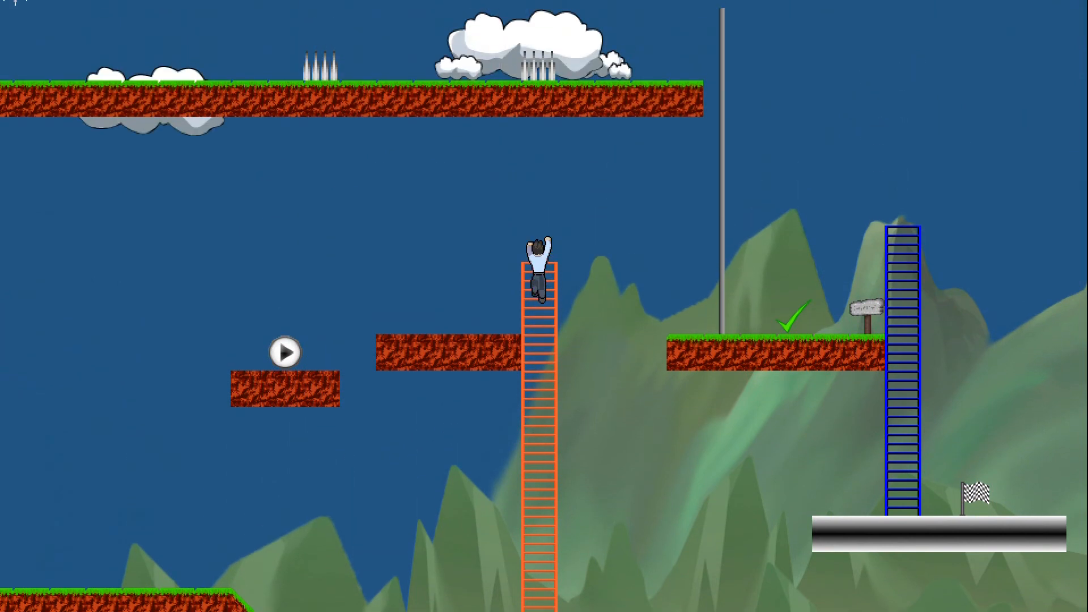
key(Left)
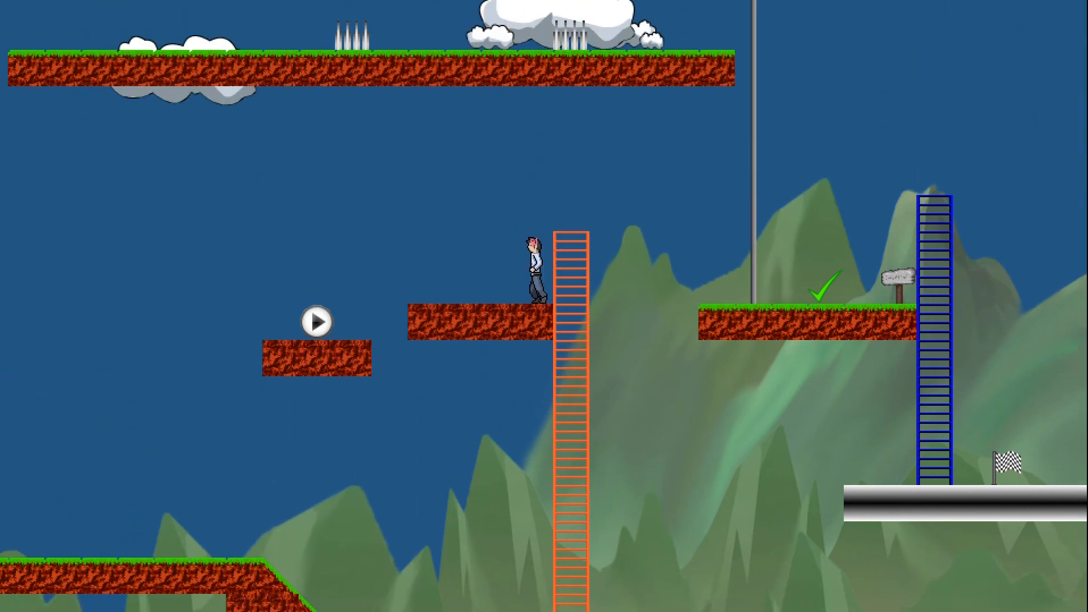
Step: Test the route left past the ladder: bounce off the striped block towards the flower platform and run along the ground
key(Down)
key(Left)
key(Left)
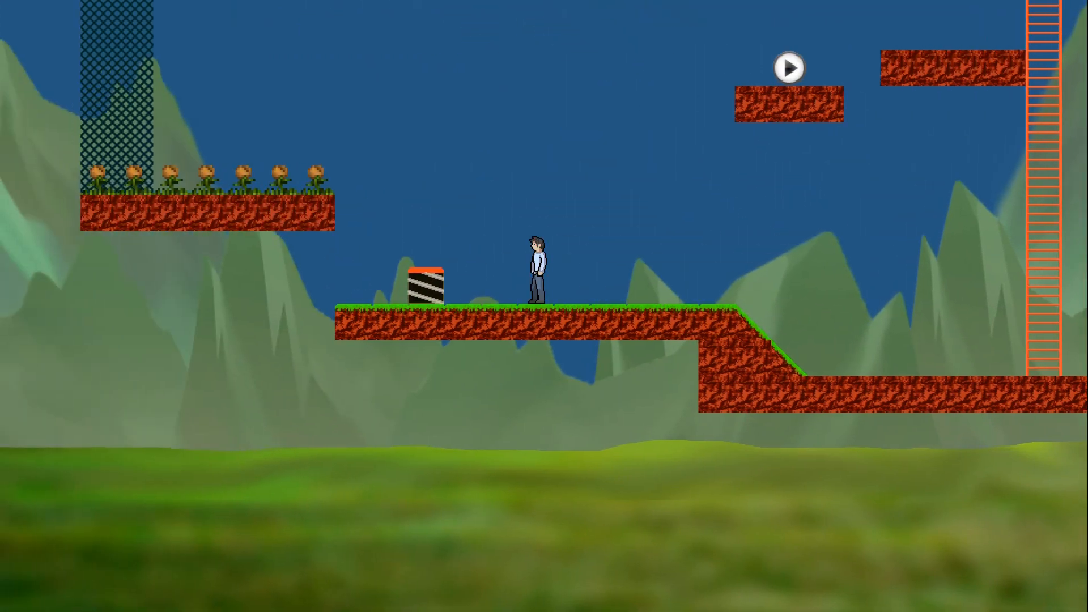
key(Left)
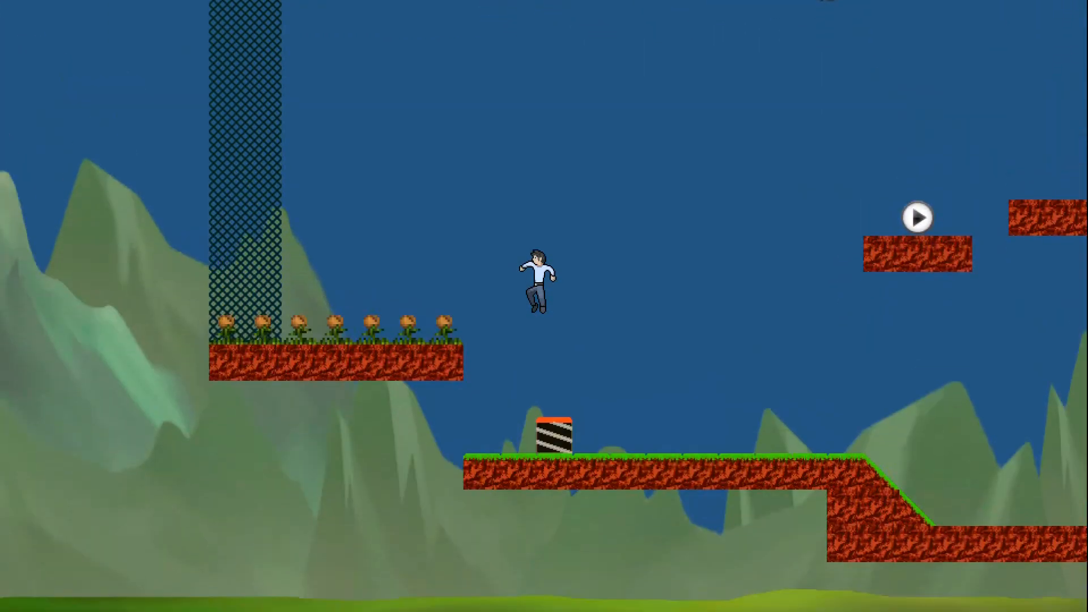
key(Left)
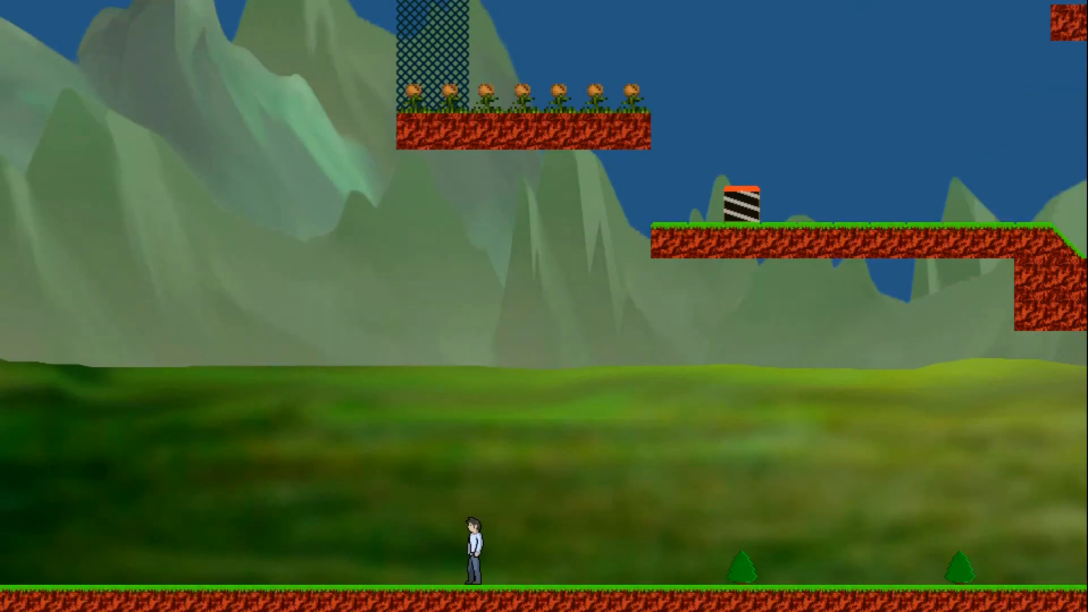
key(Right)
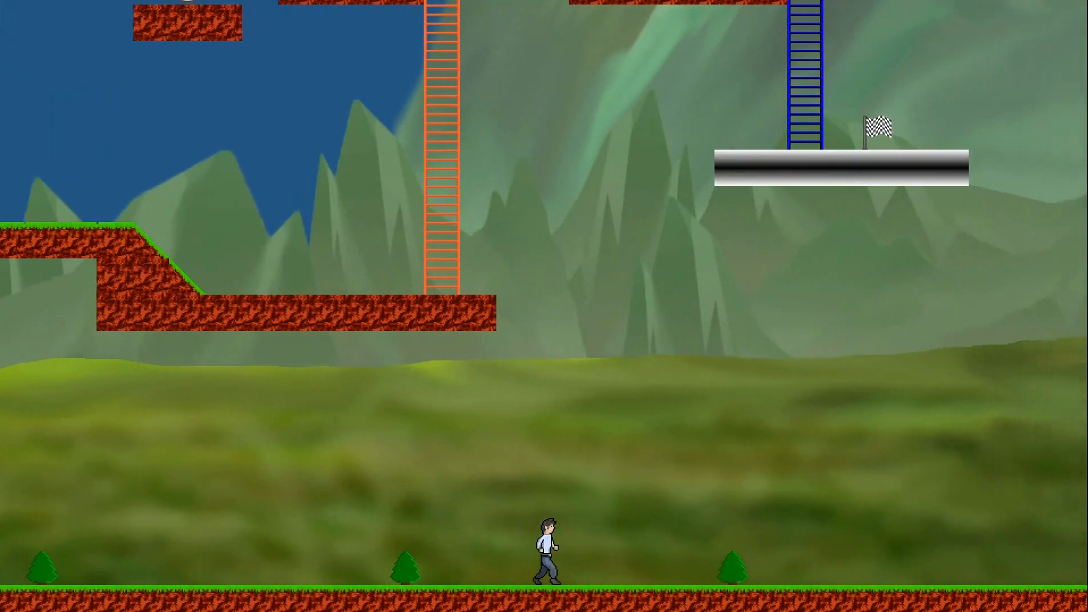
Step: Run back to the striped bounce block and use it to jump up onto the flower platform
key(Left)
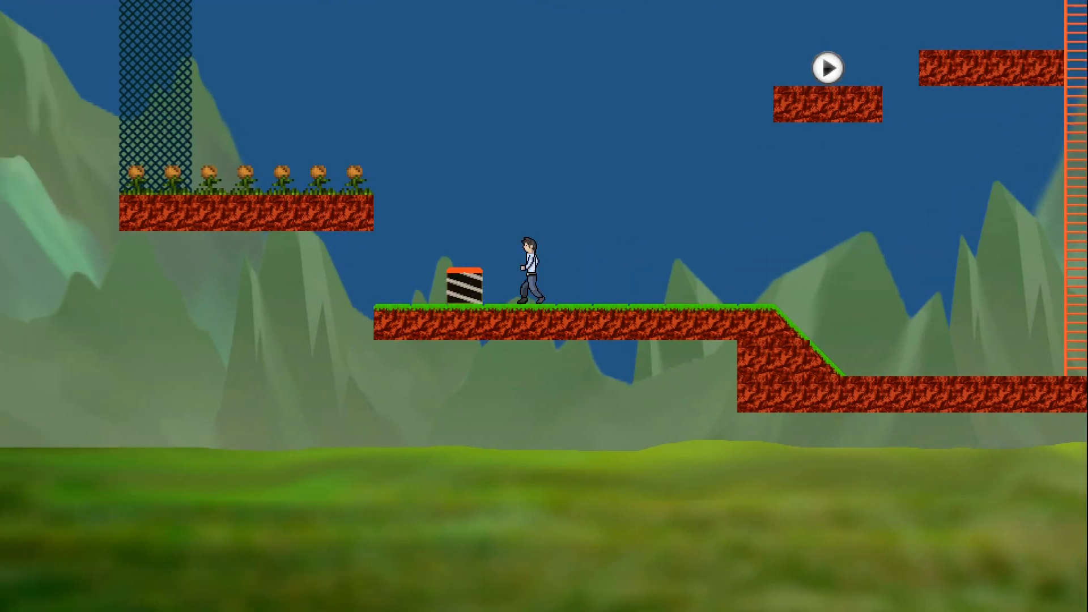
key(space)
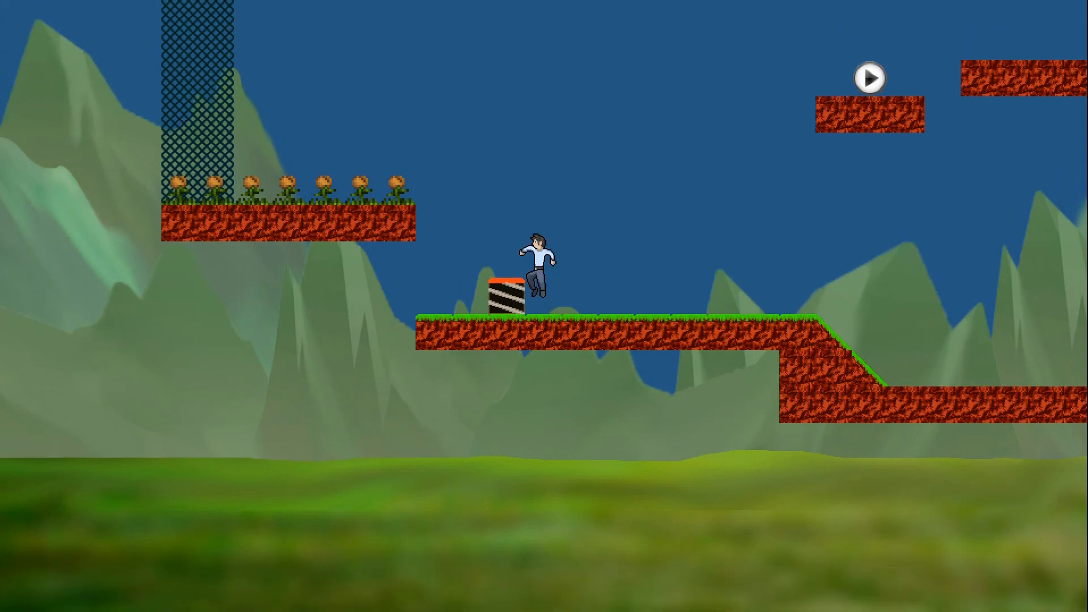
key(Left)
key(Right)
key(space)
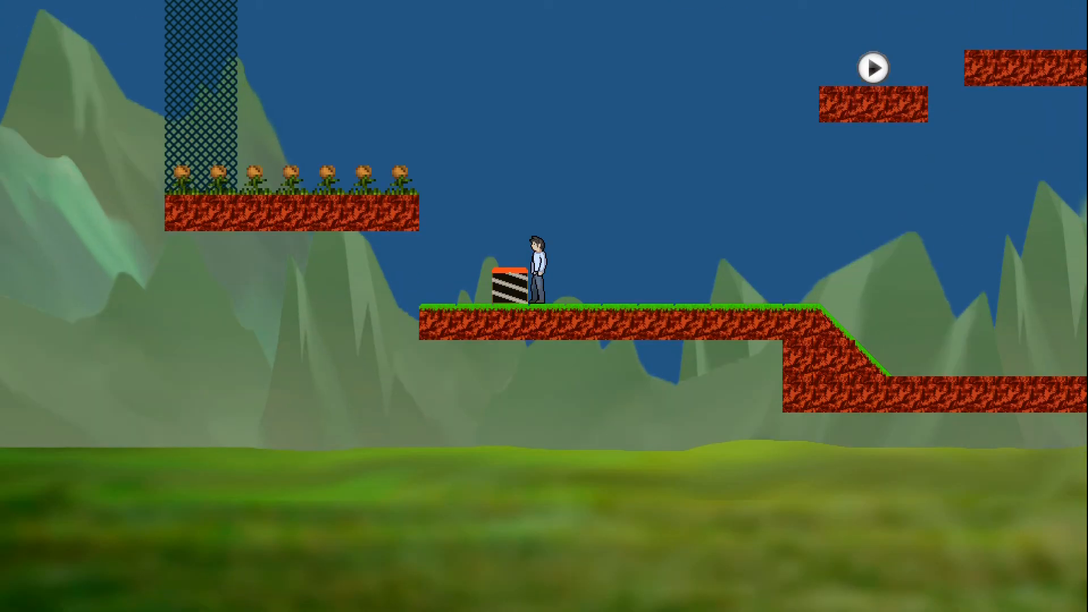
key(space)
key(Left)
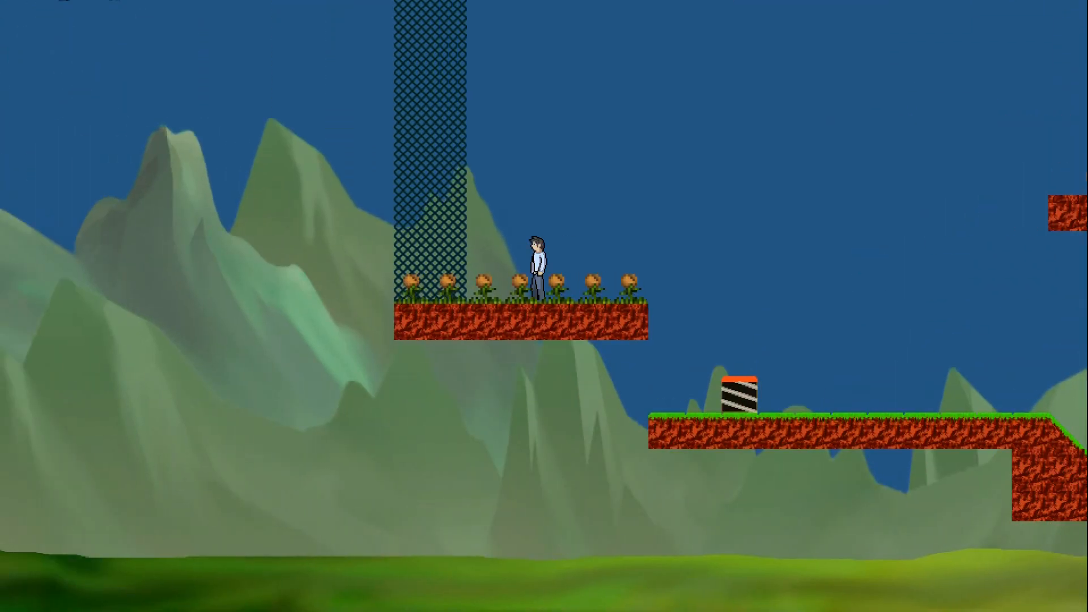
Step: Climb the dark mesh above the flower platform and walk onto the mossy stone platform at its top
key(Left)
key(Up)
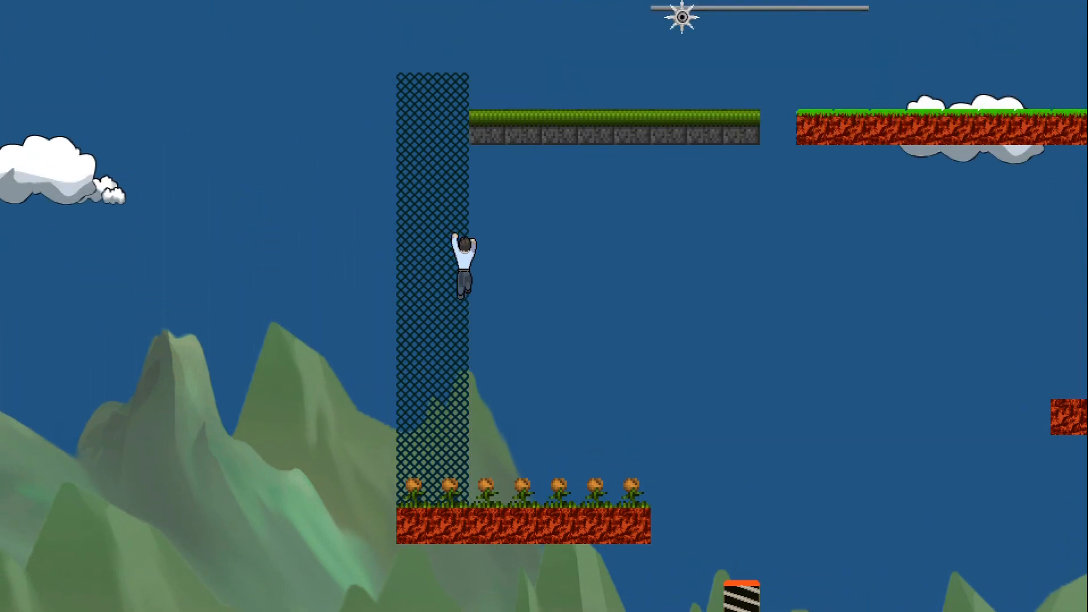
key(Right)
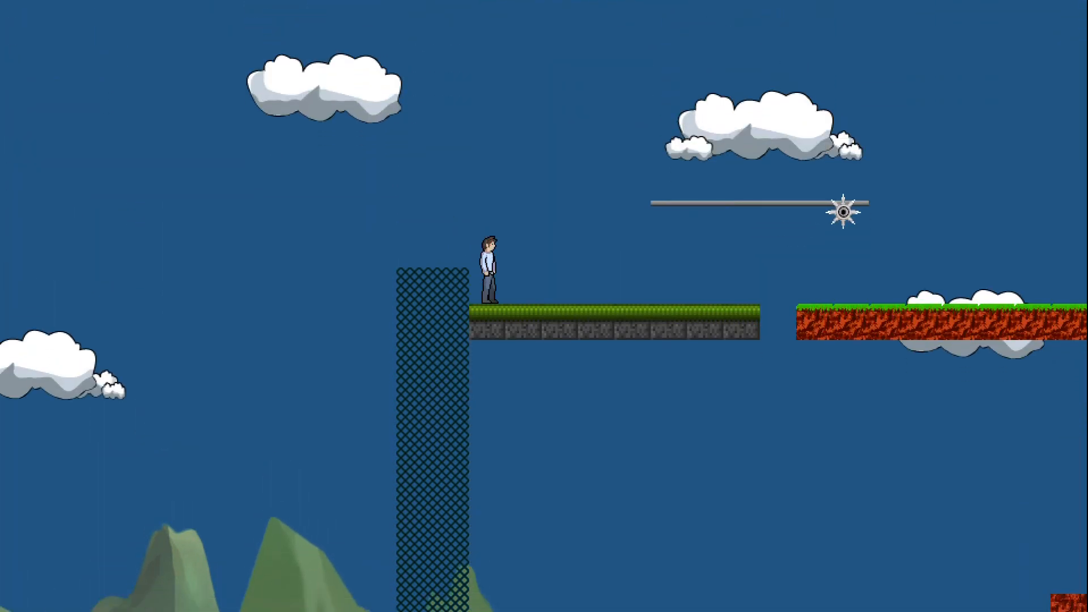
key(Right)
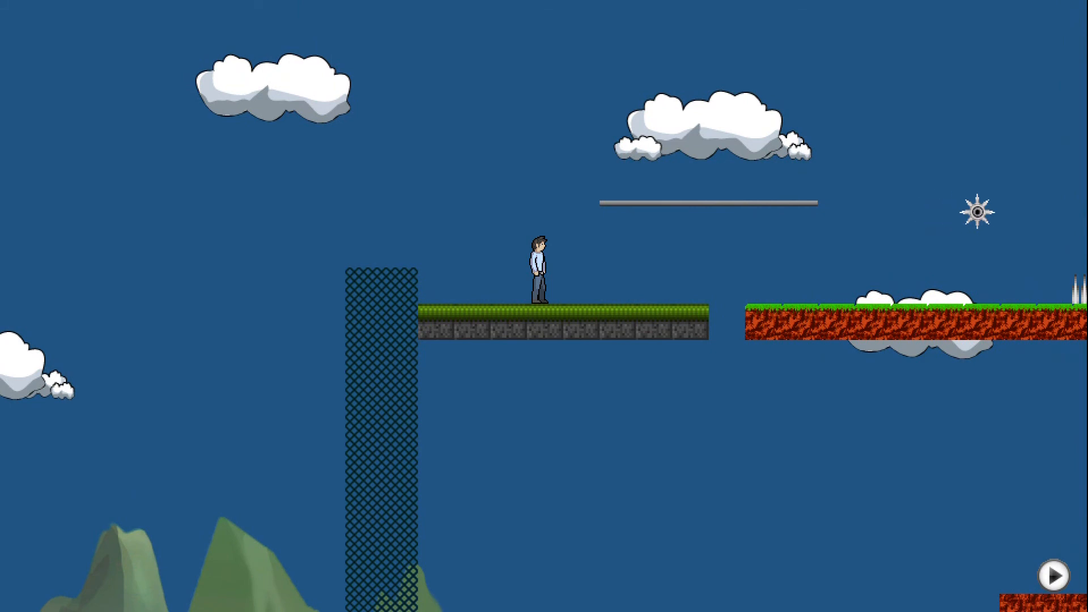
Step: Test regrabbing the mesh, cross the mossy stone platform and jump the gap onto the long grassy platform with the spikes
key(Left)
key(Up)
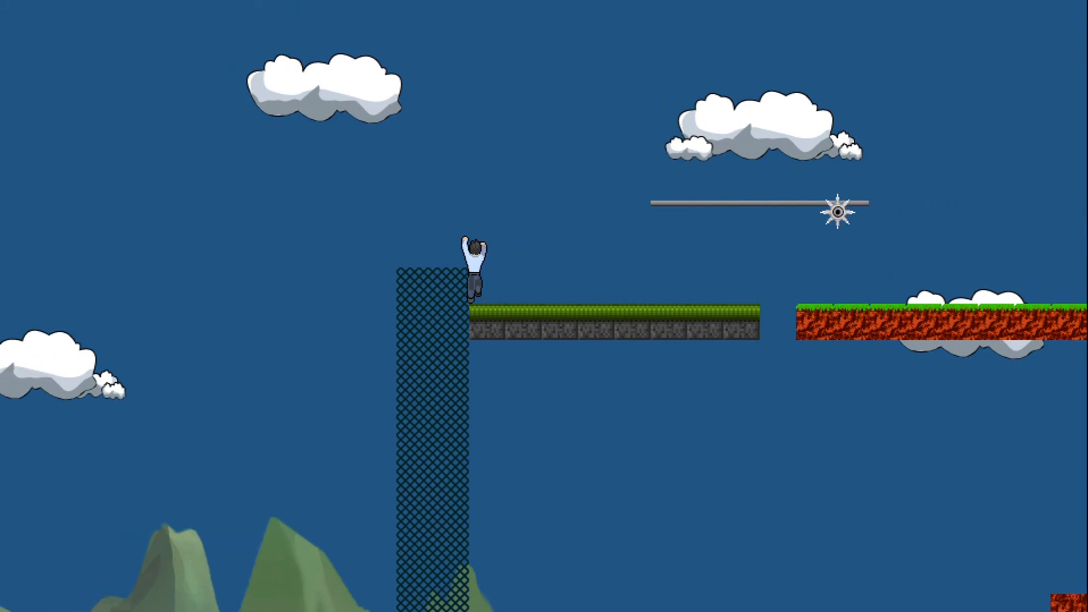
key(Right)
key(Right)
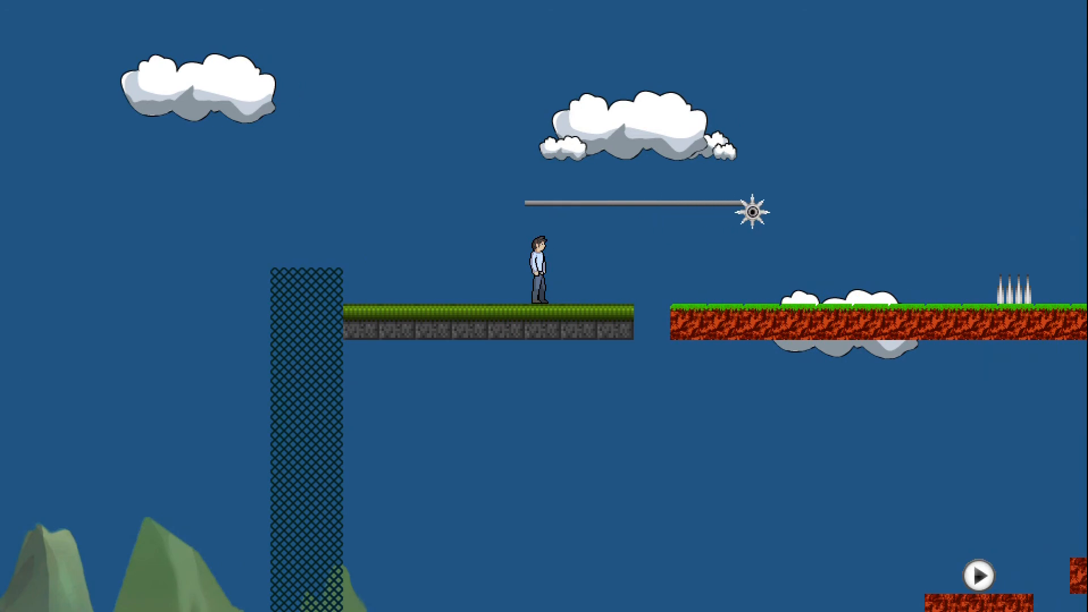
key(Up)
key(Right)
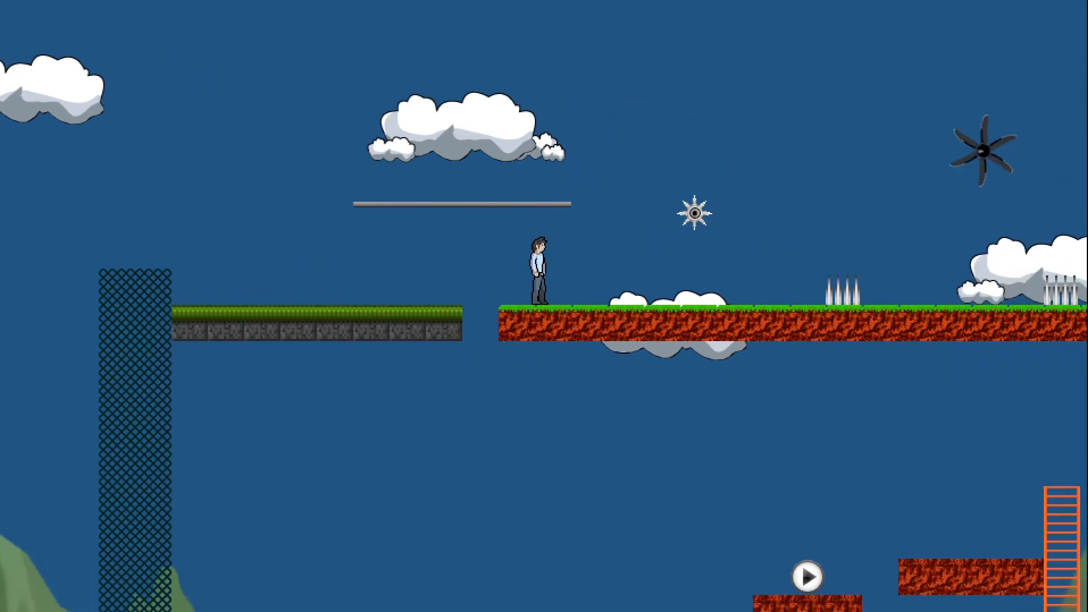
Step: Test the fall route from the start point: bounce off the striped block, drop to the ground and run to its far right end
key(Up)
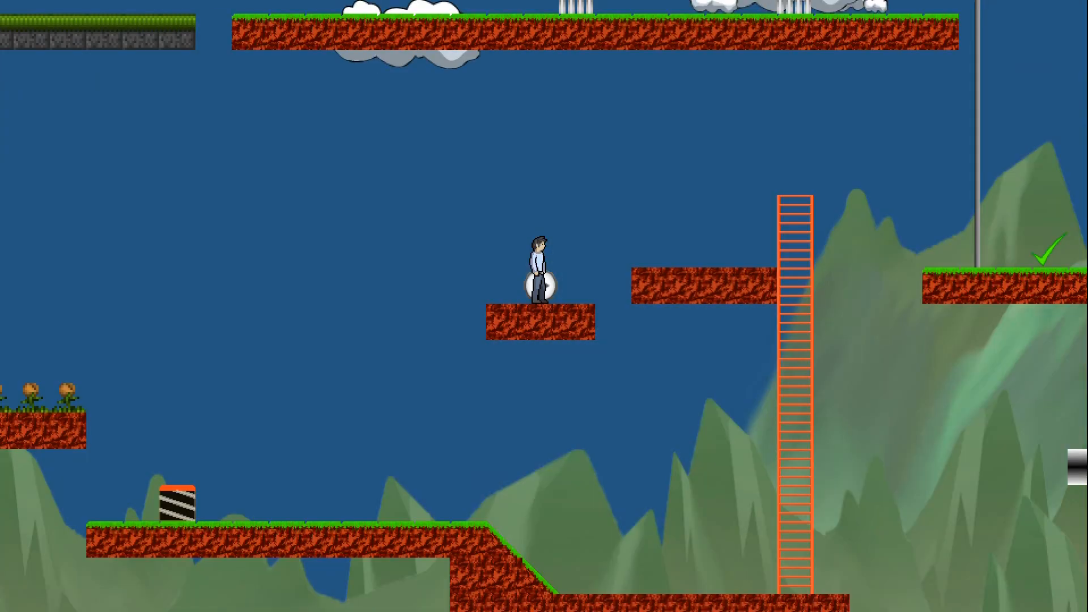
key(Right)
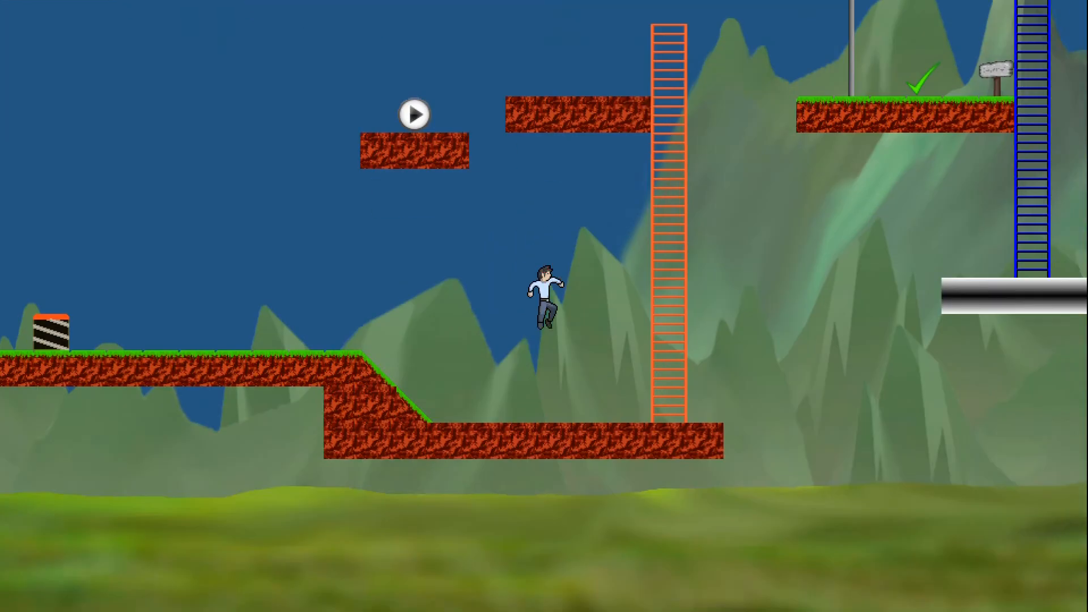
key(Left)
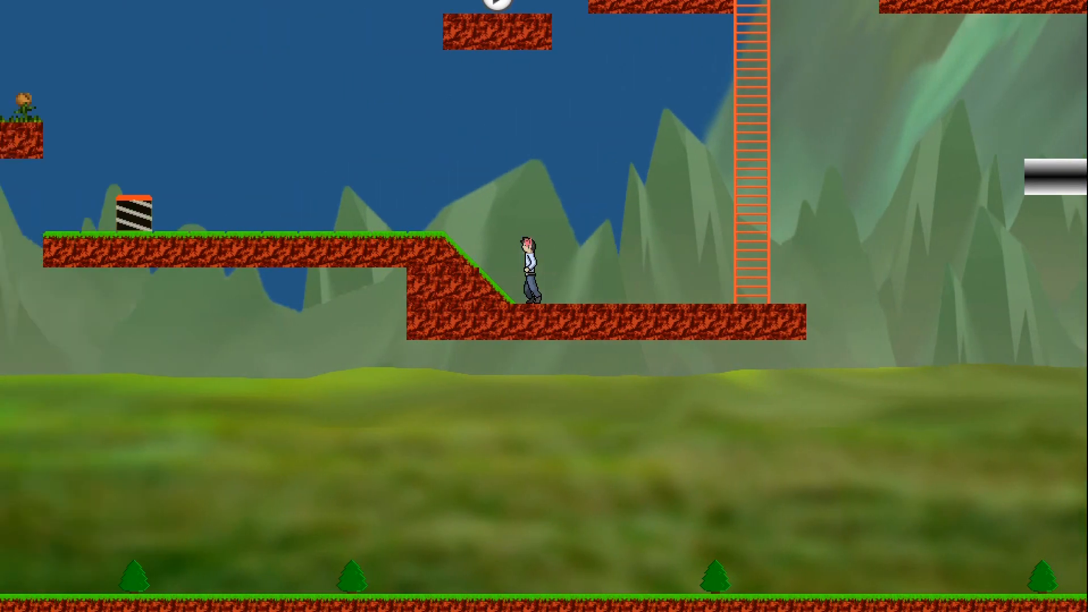
key(Left)
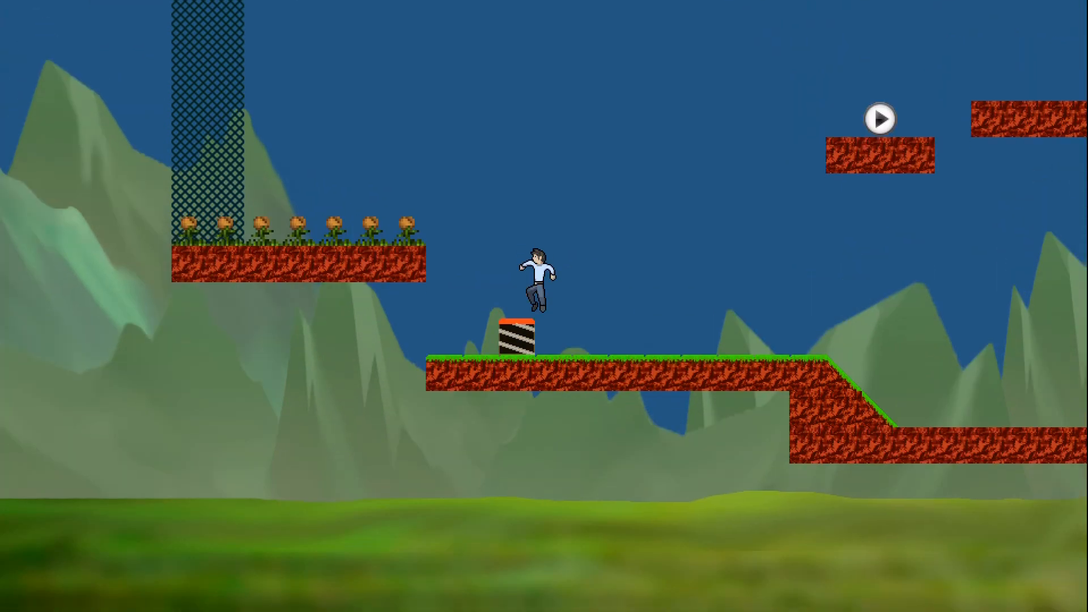
key(Right)
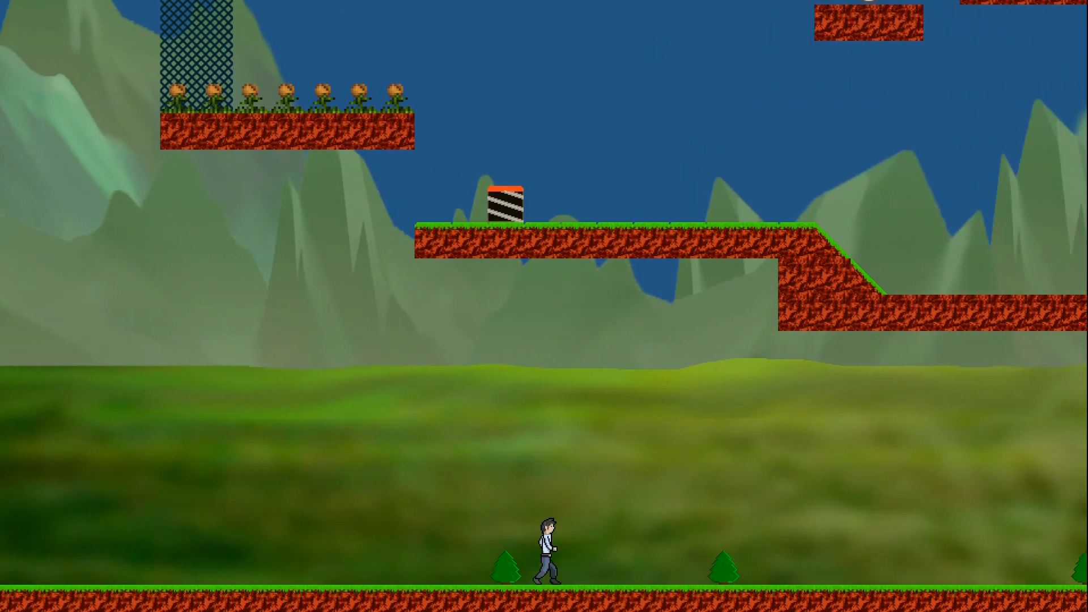
key(Right)
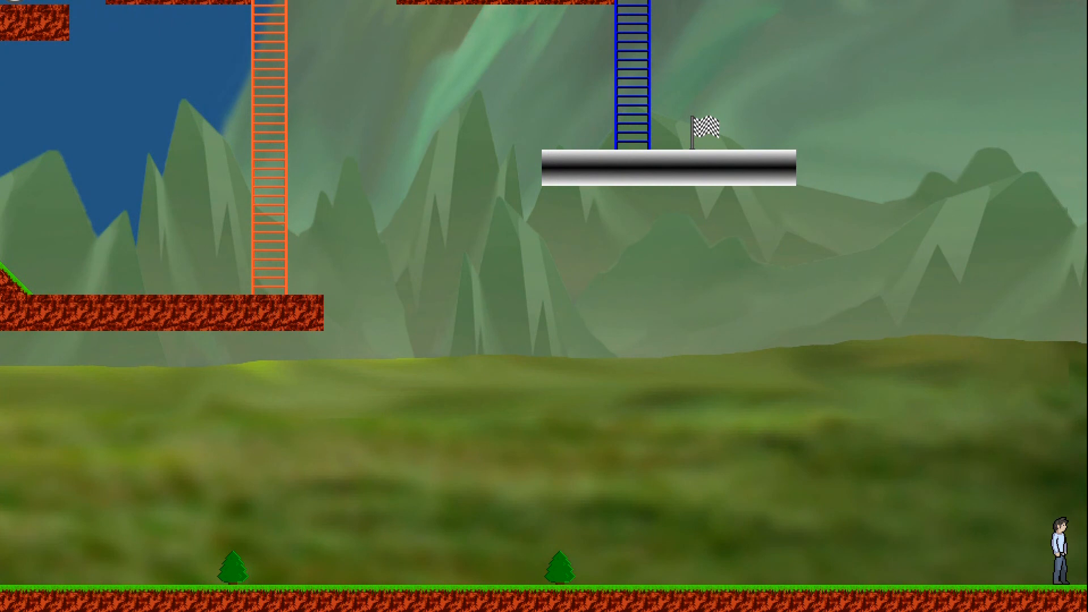
Step: Build two orange ladders up from the ground, one beside the checkpoint platform's left edge and one under the flower platform's right end
key(Escape)
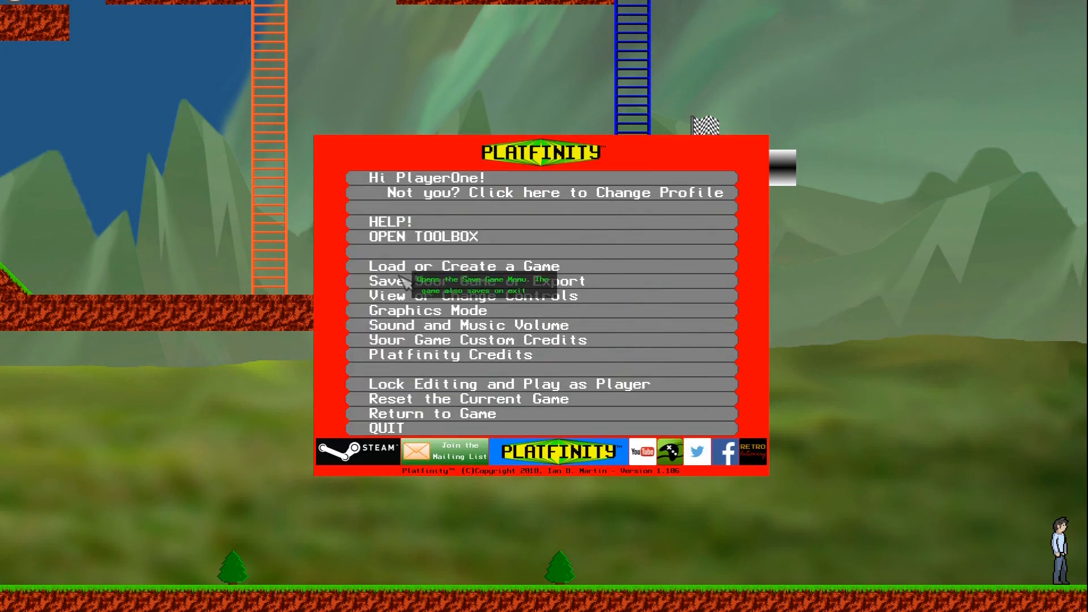
right_click(258, 368)
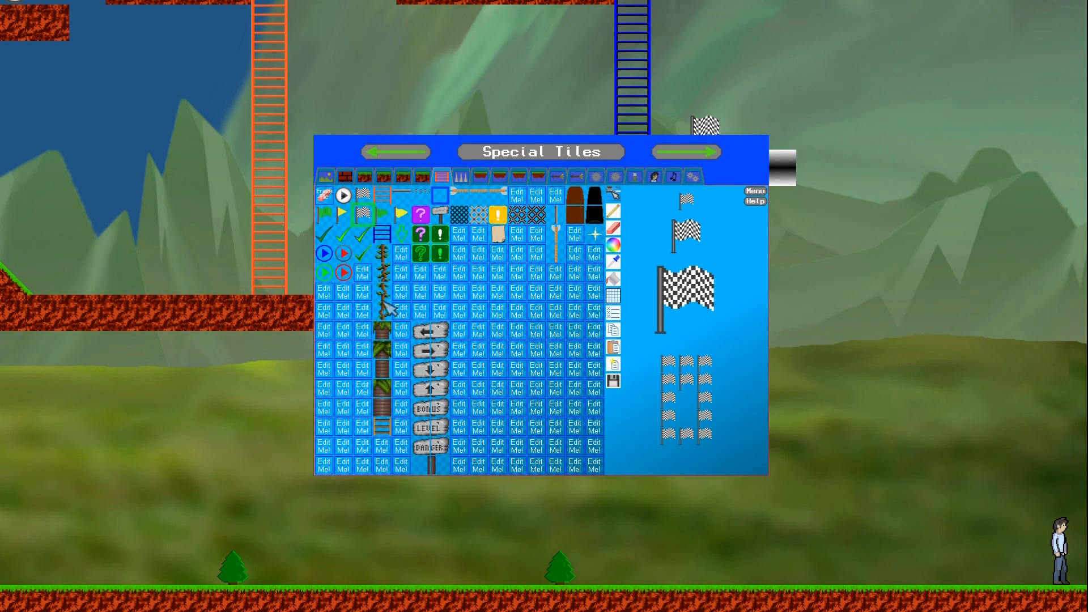
click(389, 203)
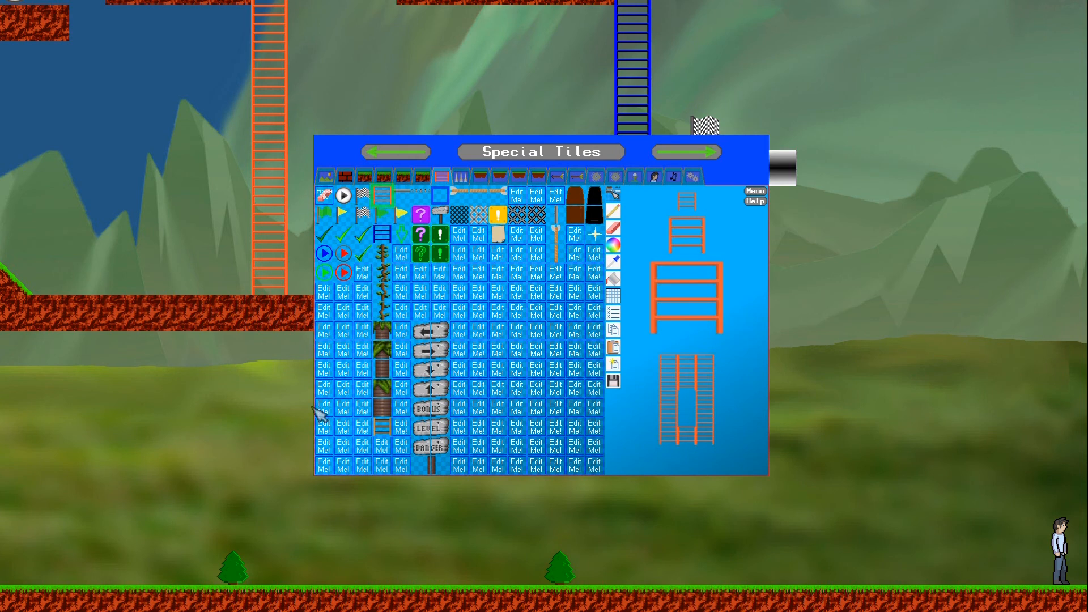
scroll(282, 396, down, 1)
click(576, 465)
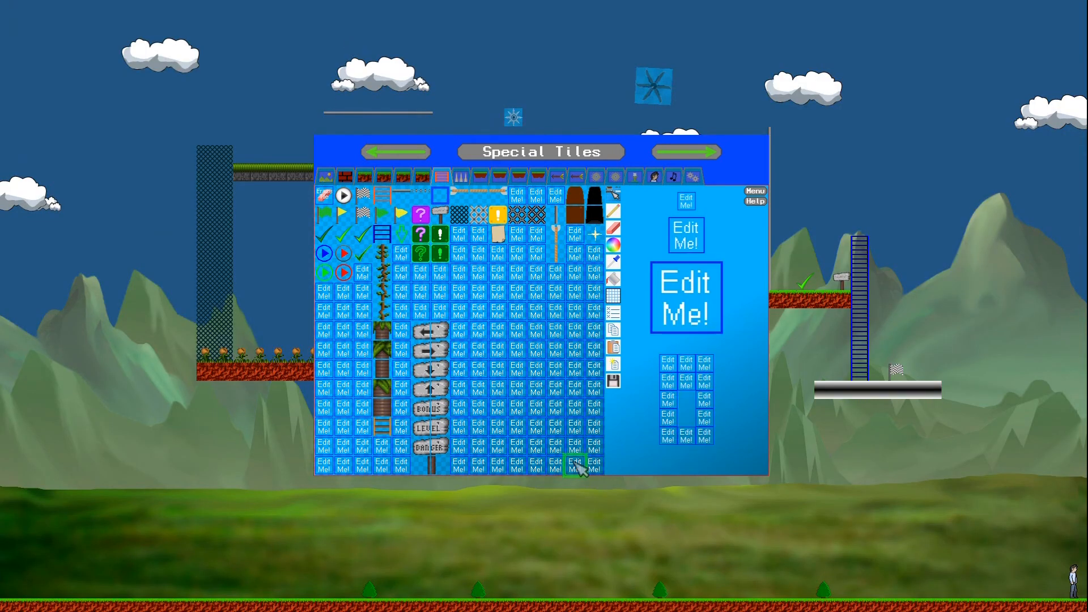
click(389, 198)
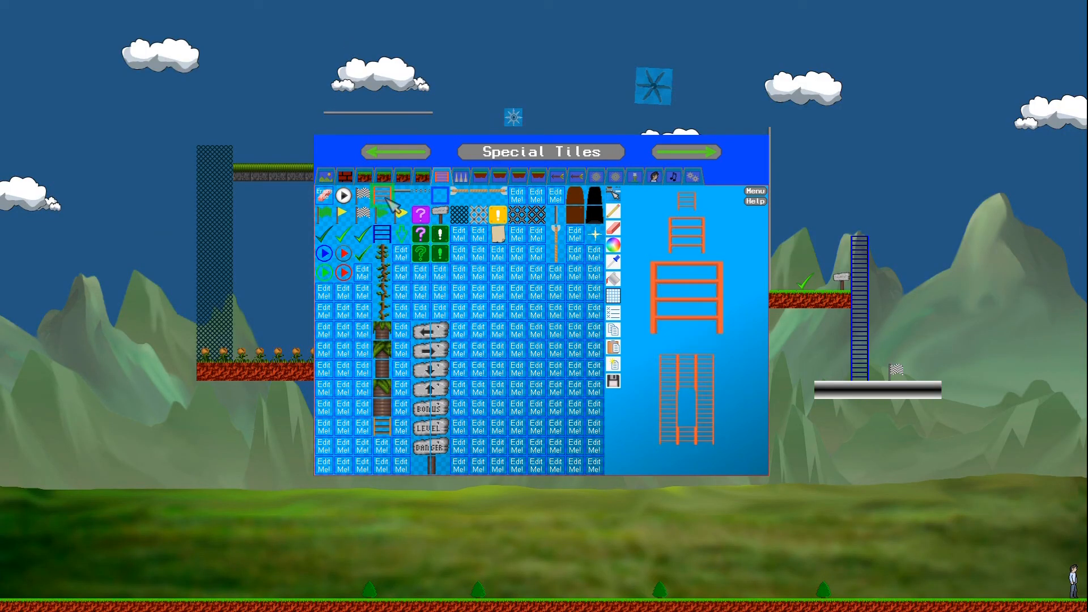
click(792, 443)
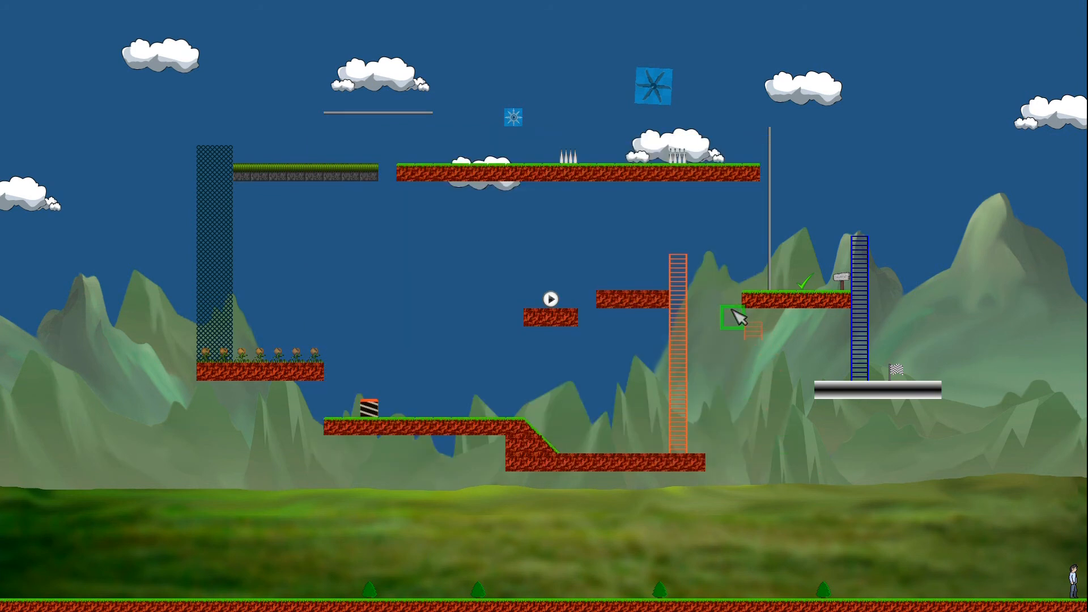
drag(733, 257, 733, 592)
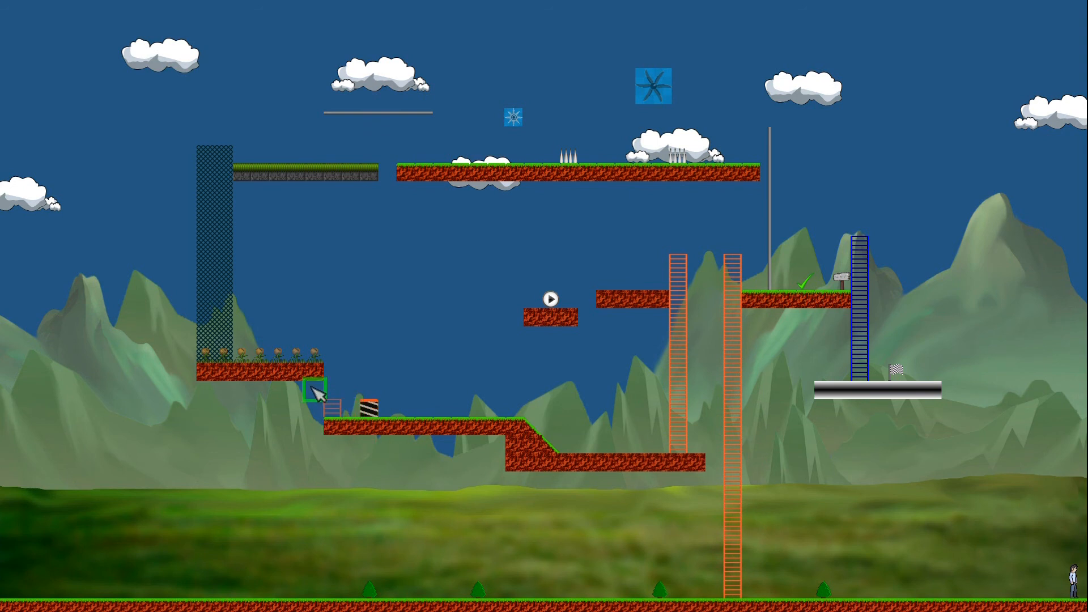
drag(313, 399, 312, 583)
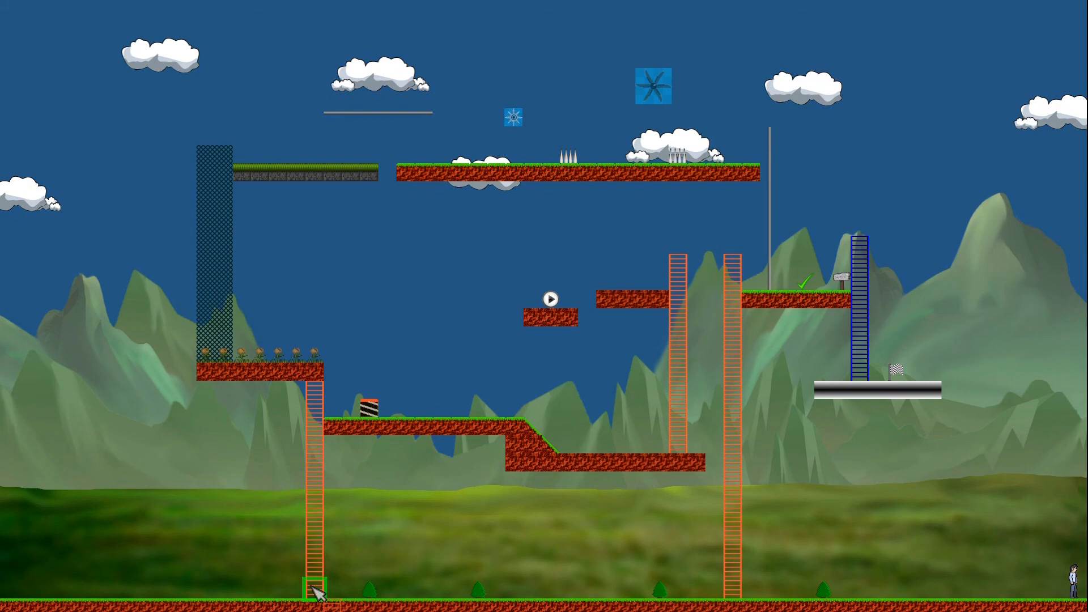
Step: Test the new right-hand ladder by climbing it, crossing the checkpoint platform past the sign and descending the blue ladder
scroll(312, 588, up, 2)
key(Left)
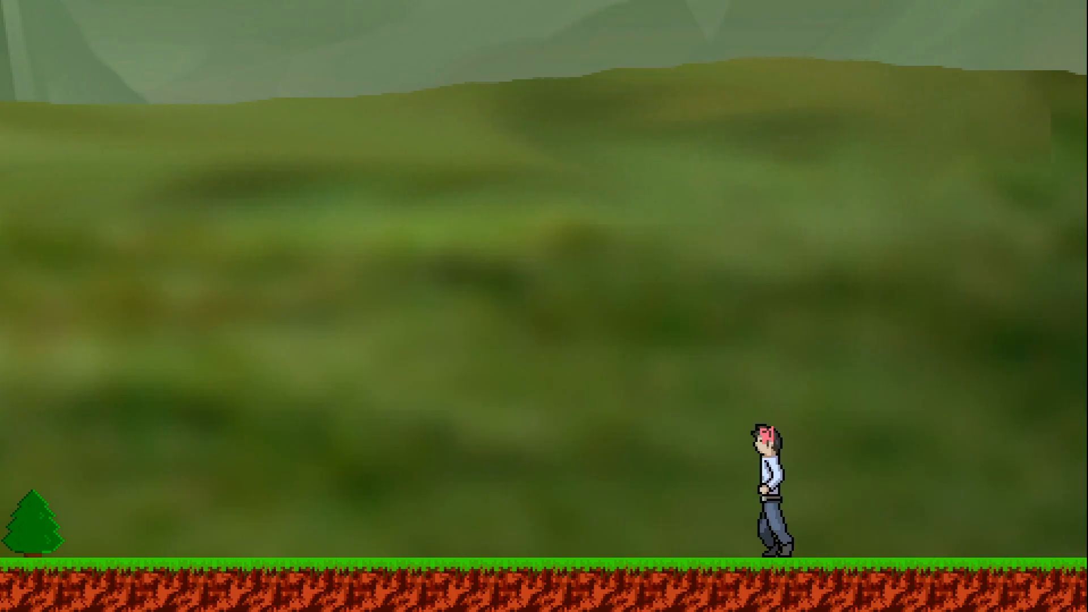
key(Up)
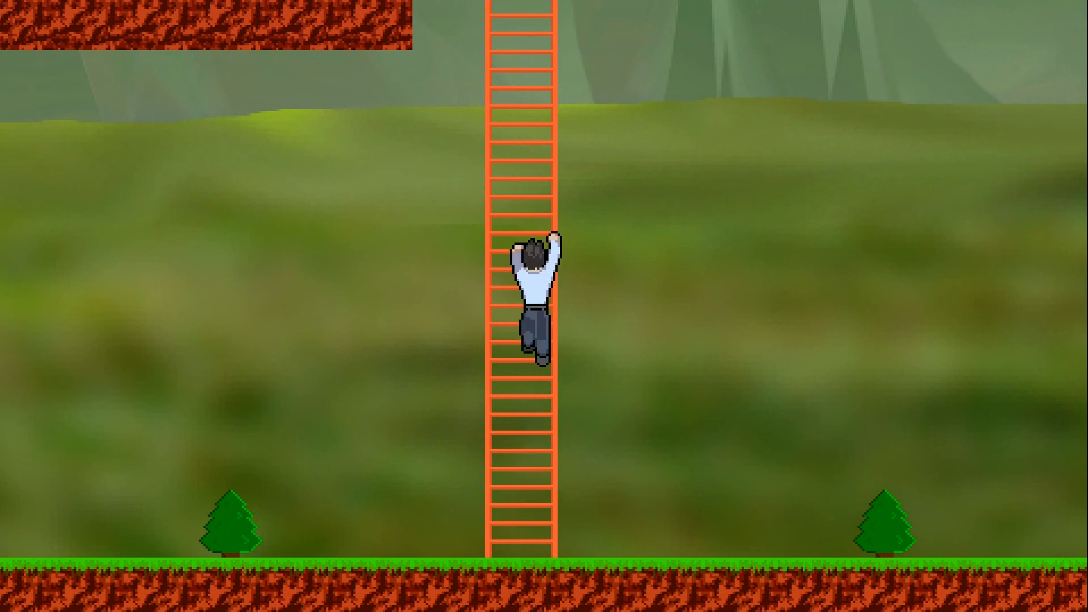
key(Up)
key(Right)
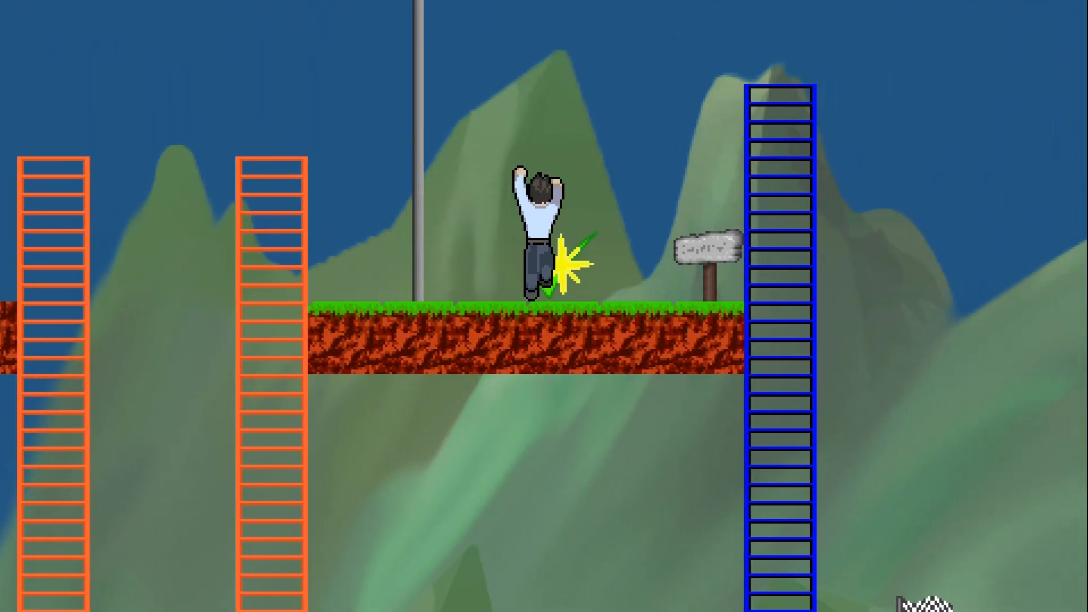
key(Right)
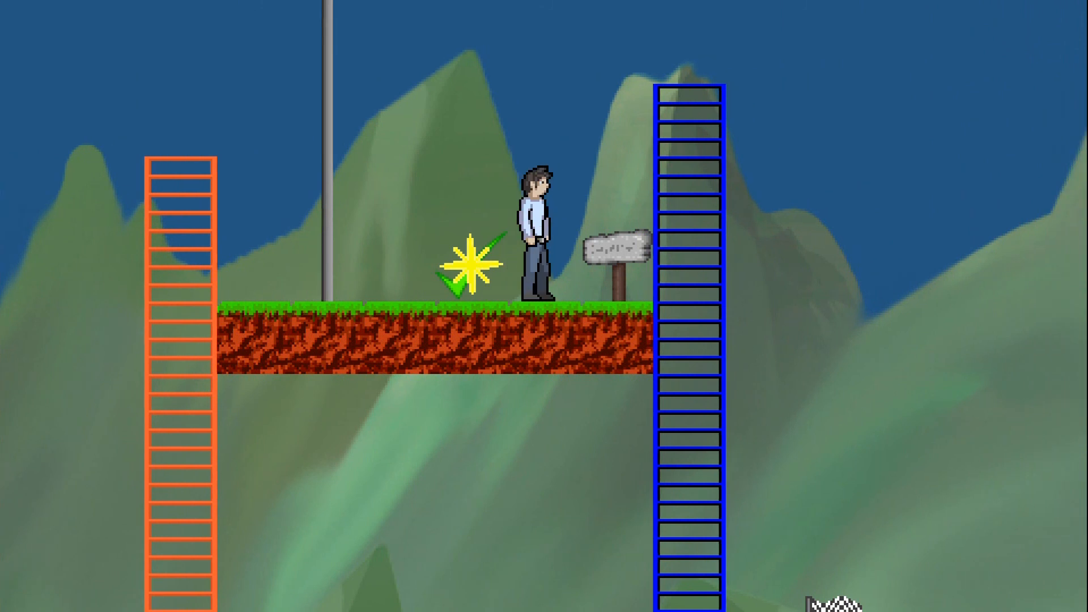
key(Right)
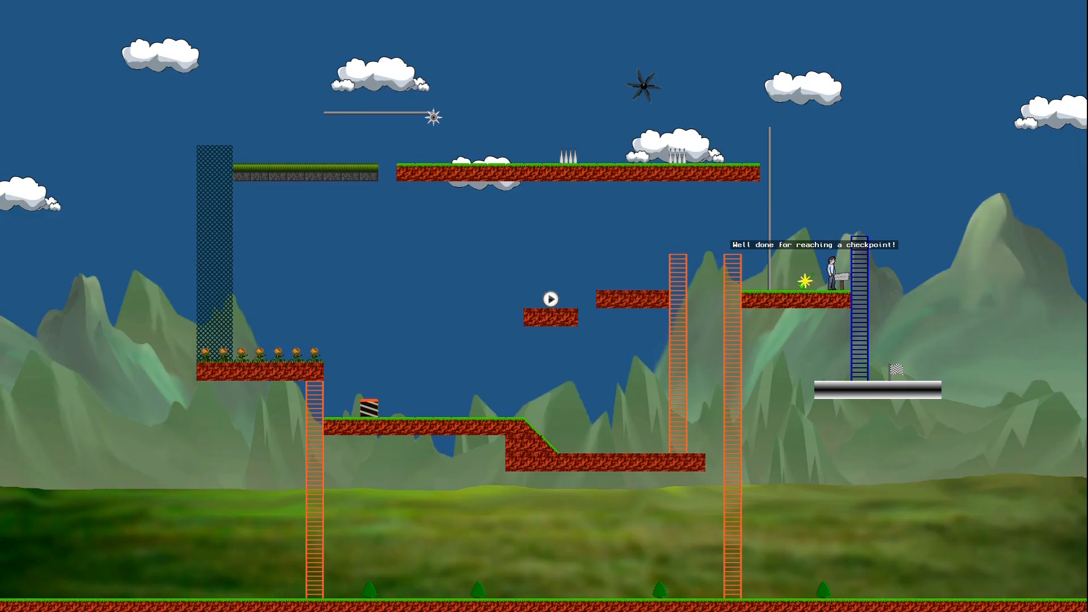
key(Down)
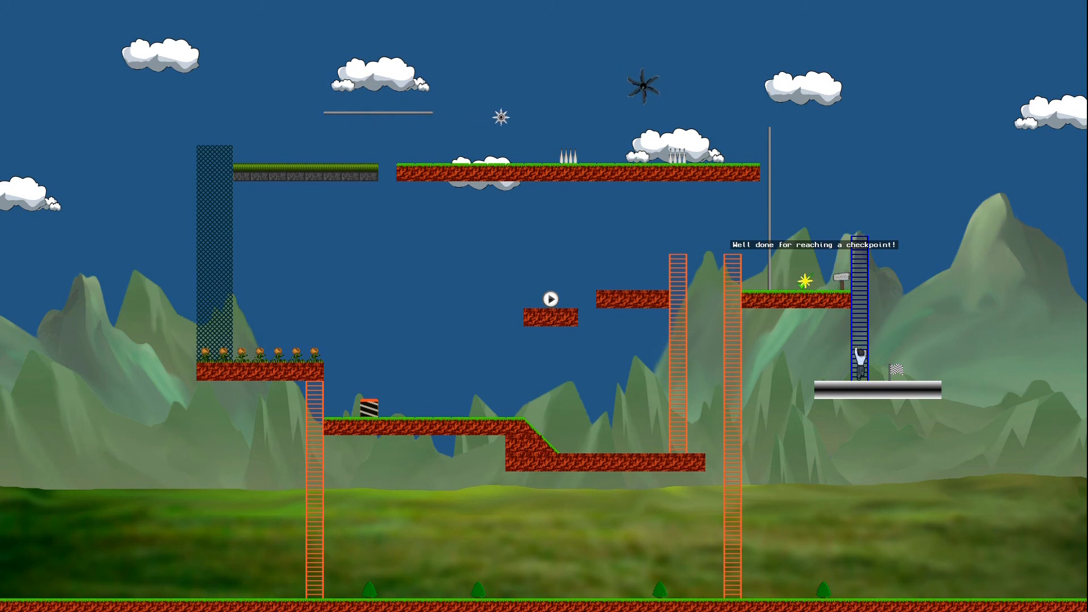
Step: Test the new left-hand ladder by running left along the ground, climbing it and jumping onto the striped block
key(Left)
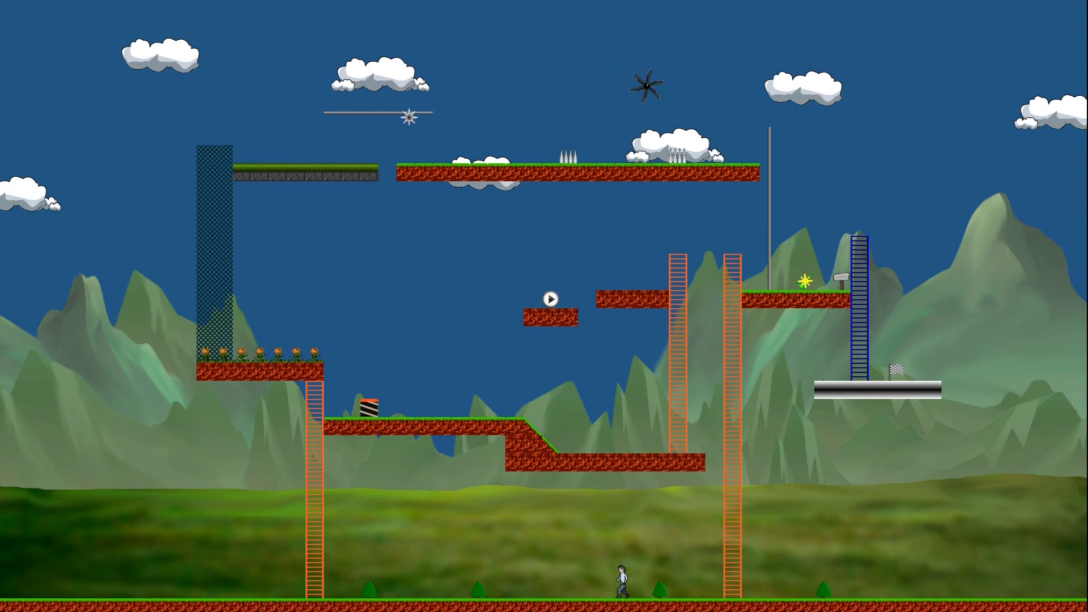
key(Up)
key(Right)
key(Right)
key(space)
key(space)
key(Left)
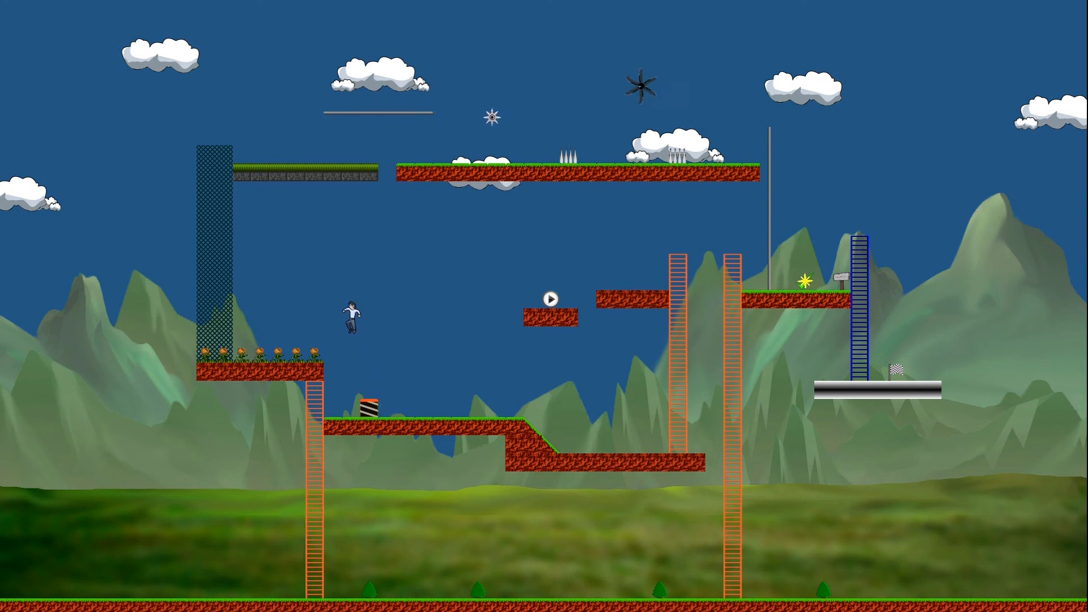
Step: Bounce on the striped block until the character clears the gap to the flower platform, and grab the dark mesh
key(Right)
key(space)
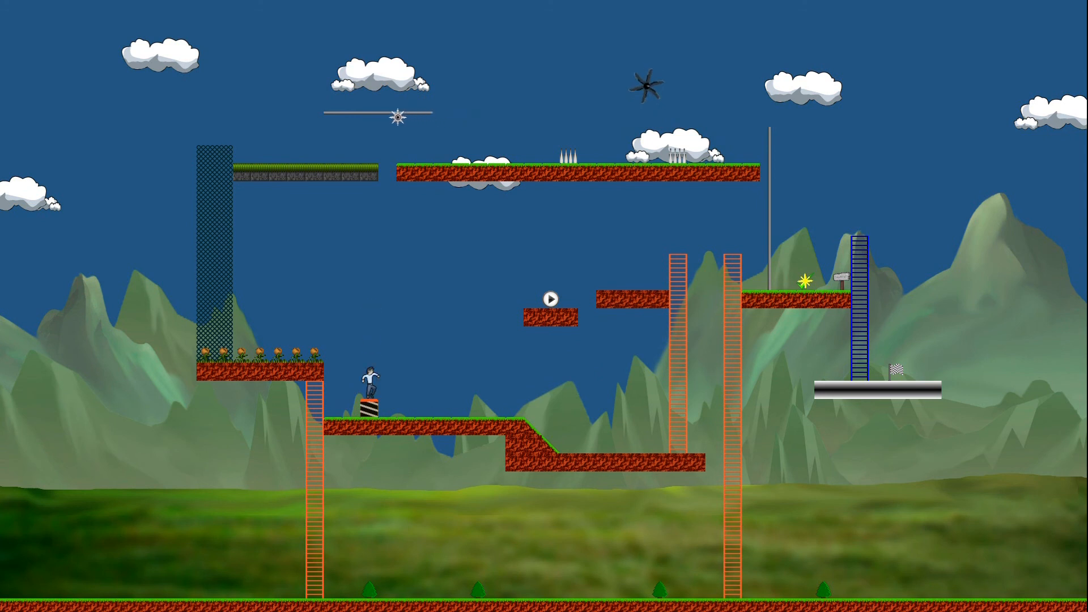
key(Left)
key(Right)
key(space)
key(space)
key(Left)
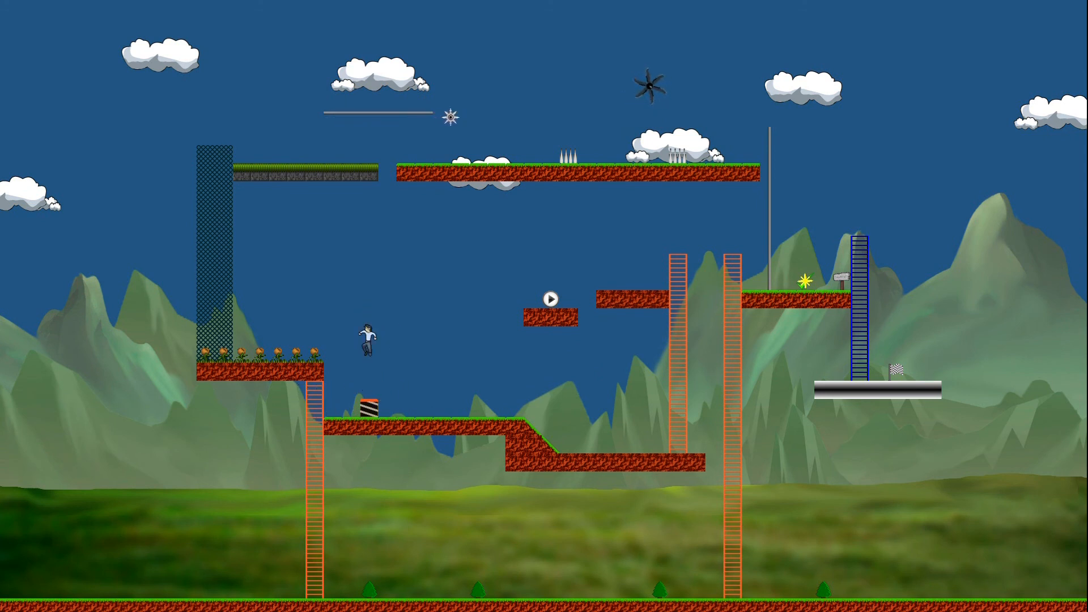
key(Left)
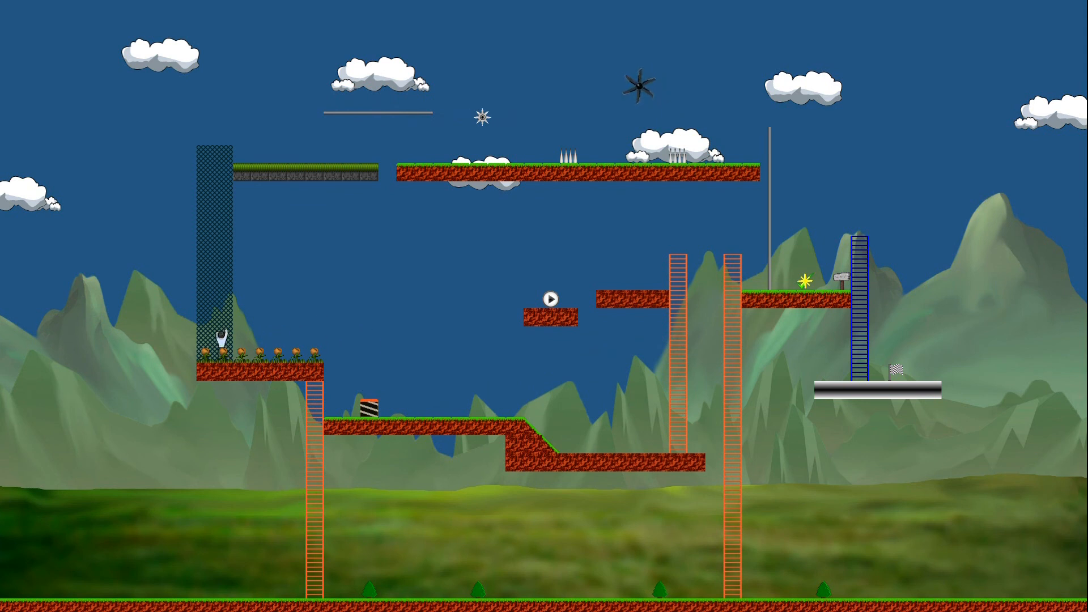
Step: Climb the mesh, swing along the horizontal bar and cross the long spiked platform to its right end
key(Right)
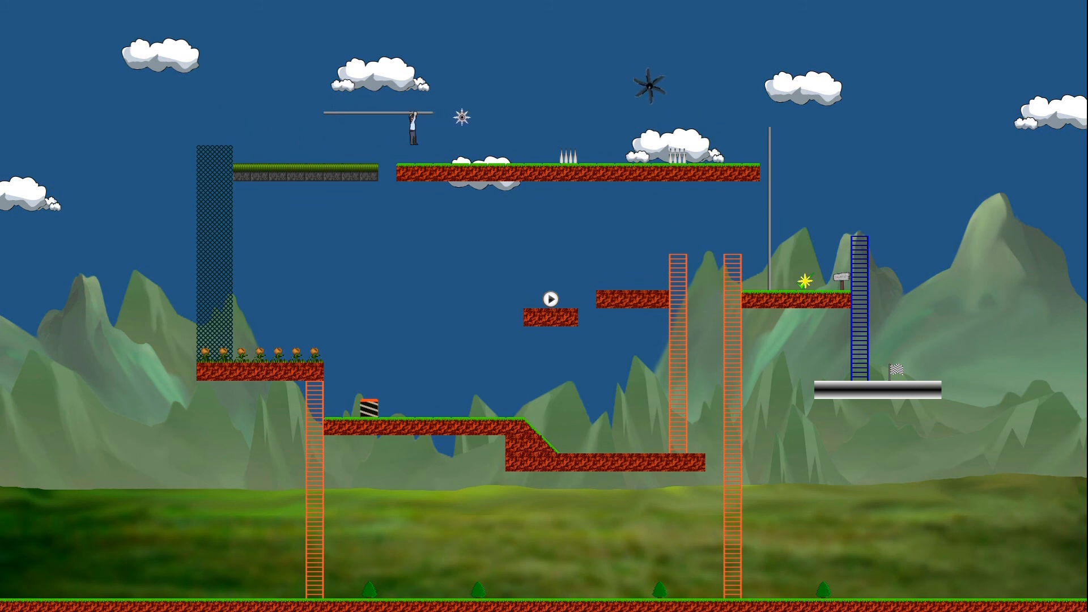
key(Right)
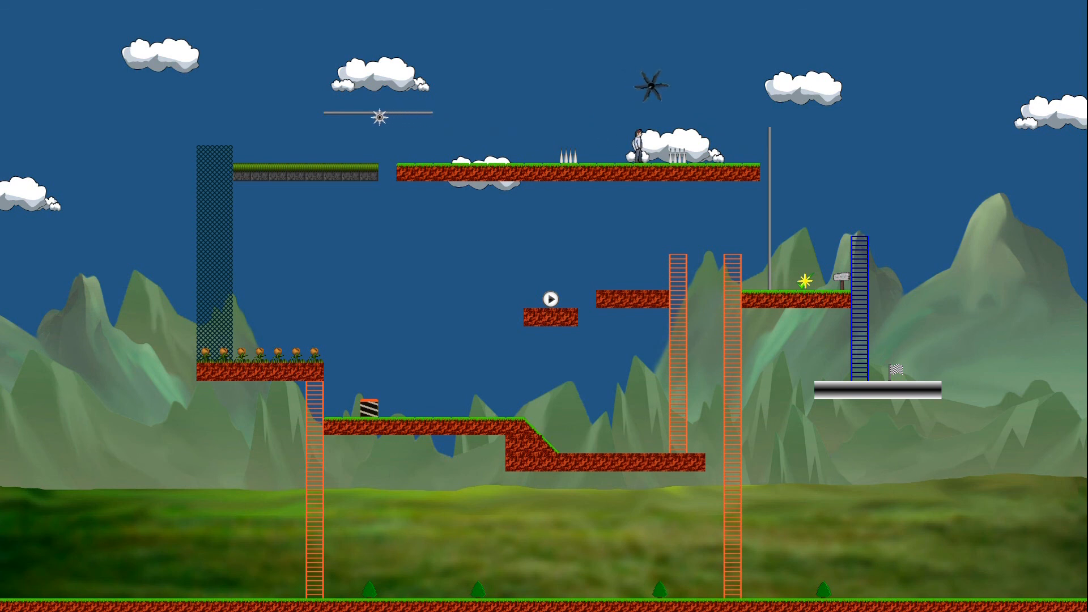
key(Right)
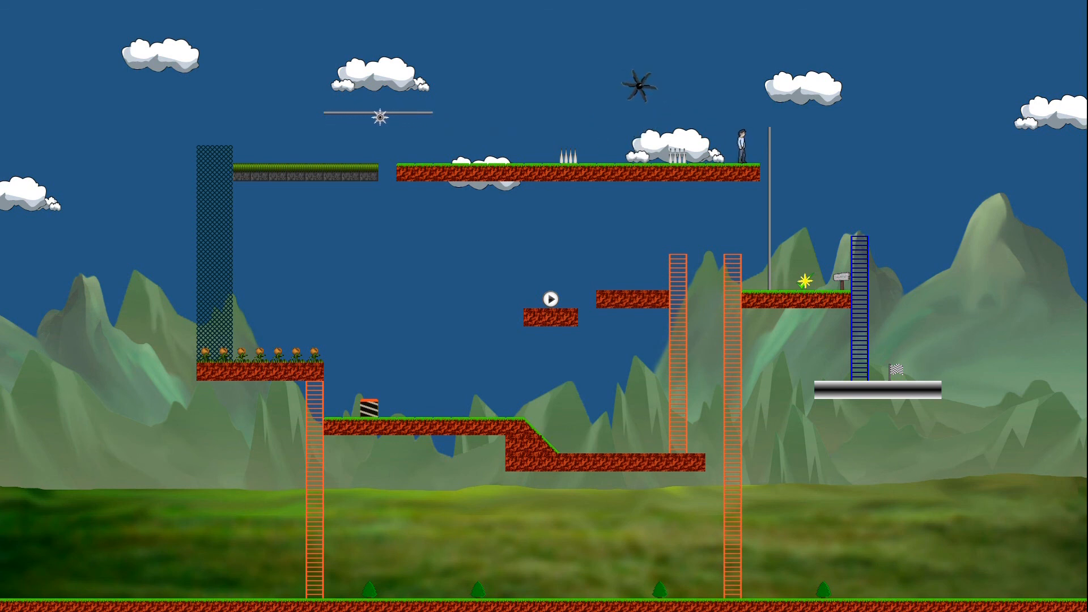
Step: Slide down the grey pole, pass the checkpoint and sign, and descend the blue ladder towards the end flag
key(Down)
key(Right)
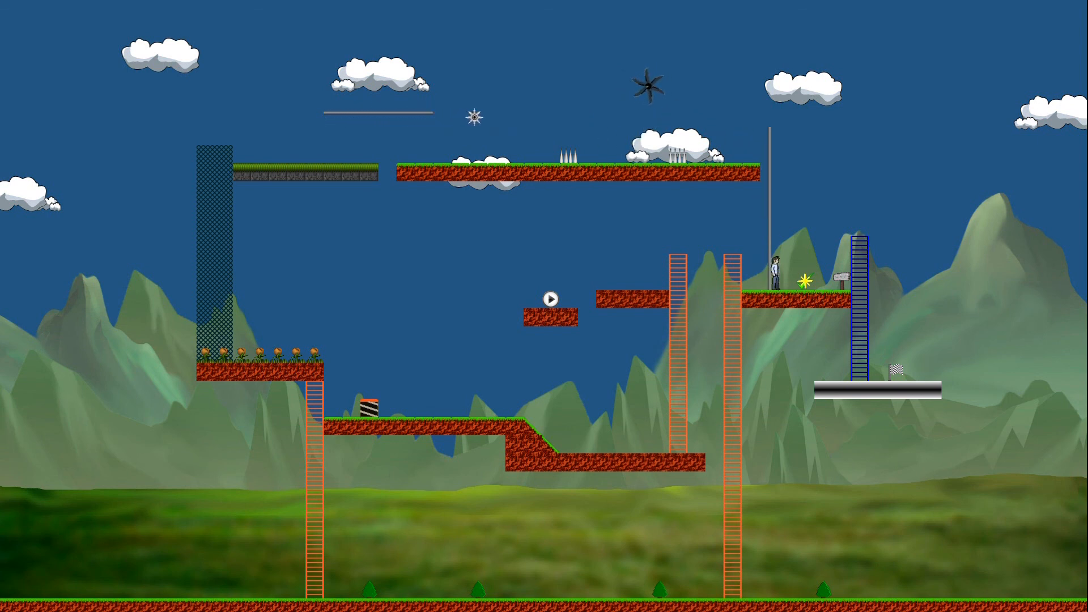
key(Right)
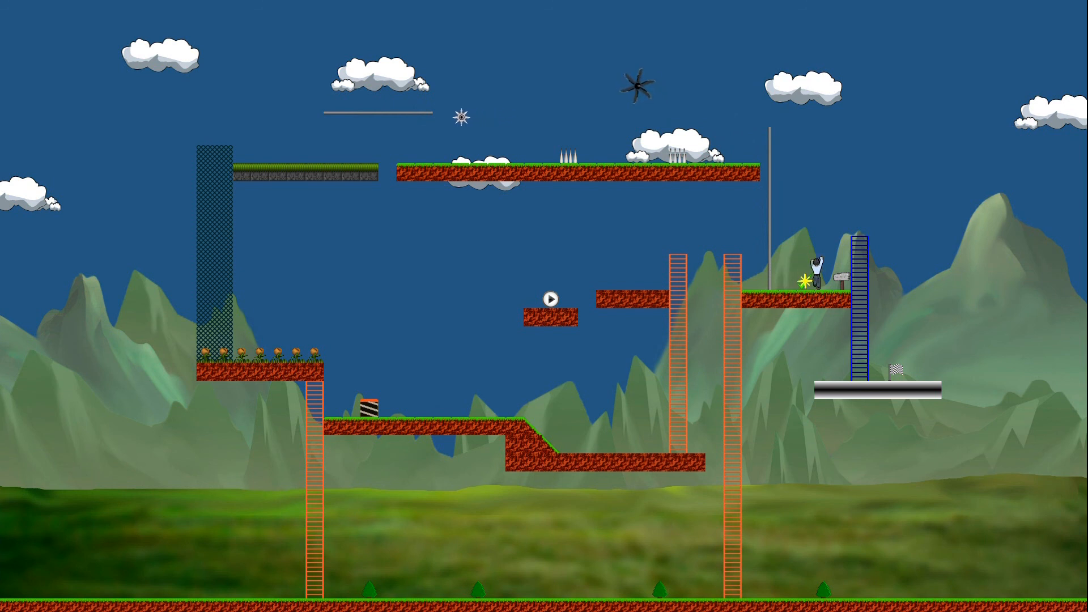
key(Down)
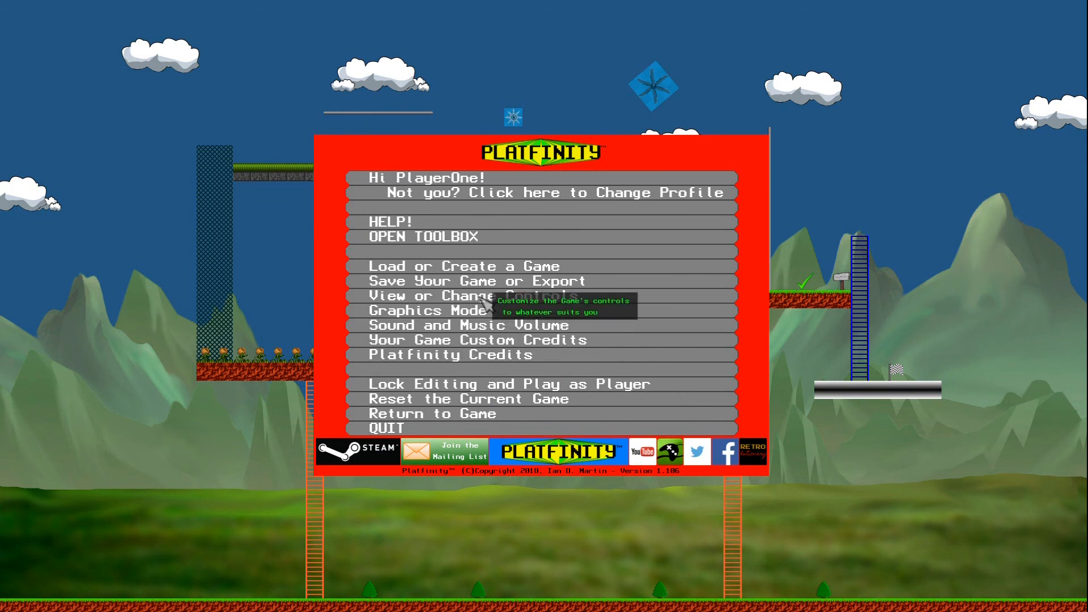
Step: Save and export the game "My Great Game"
click(556, 283)
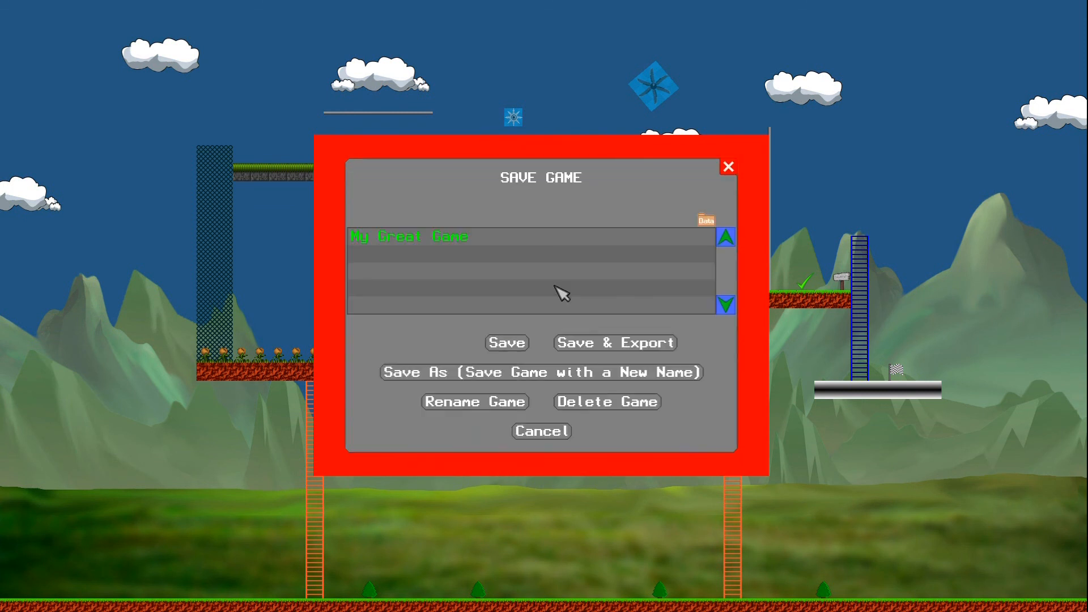
click(647, 342)
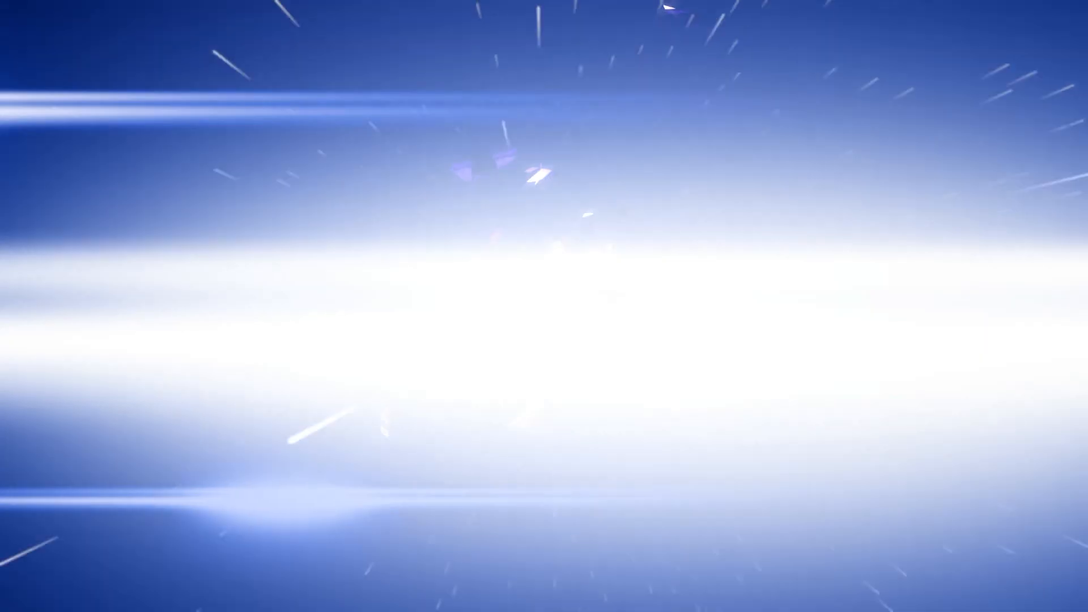